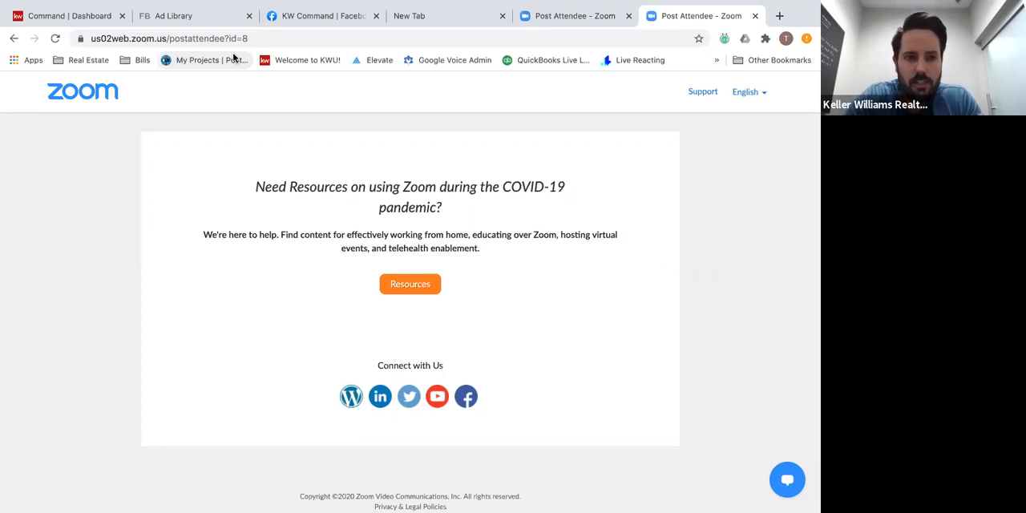
Bring up the Facebook Ad Library page for searching ads.
left_click(178, 19)
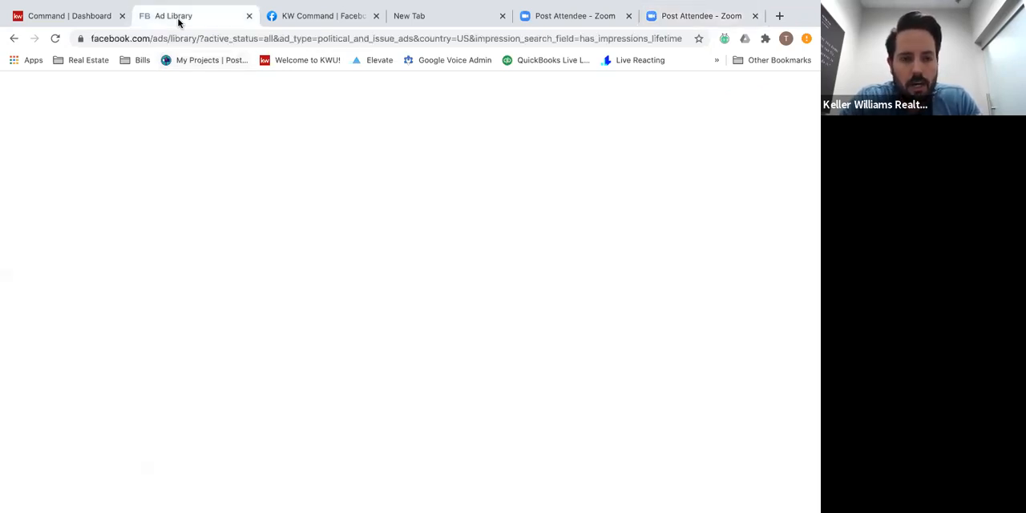
left_click(300, 26)
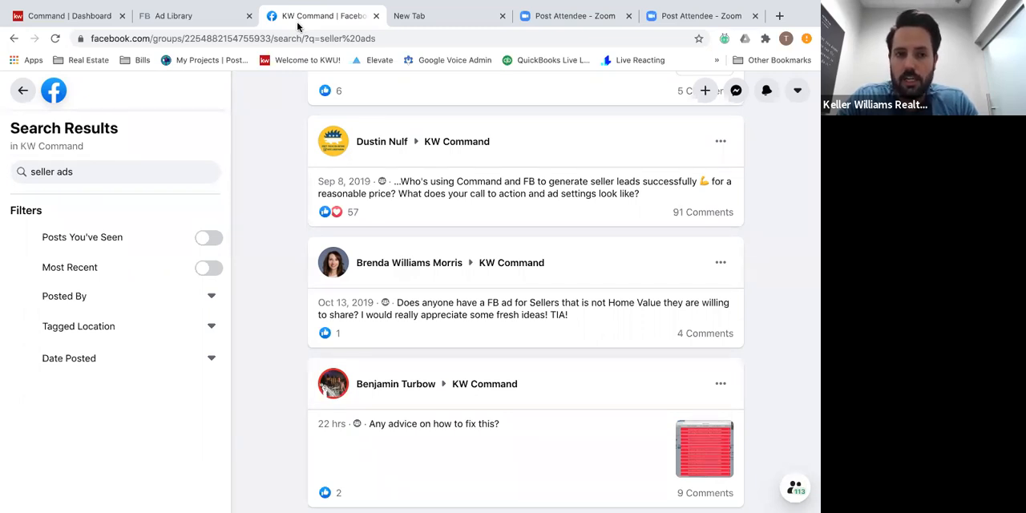
left_click(222, 27)
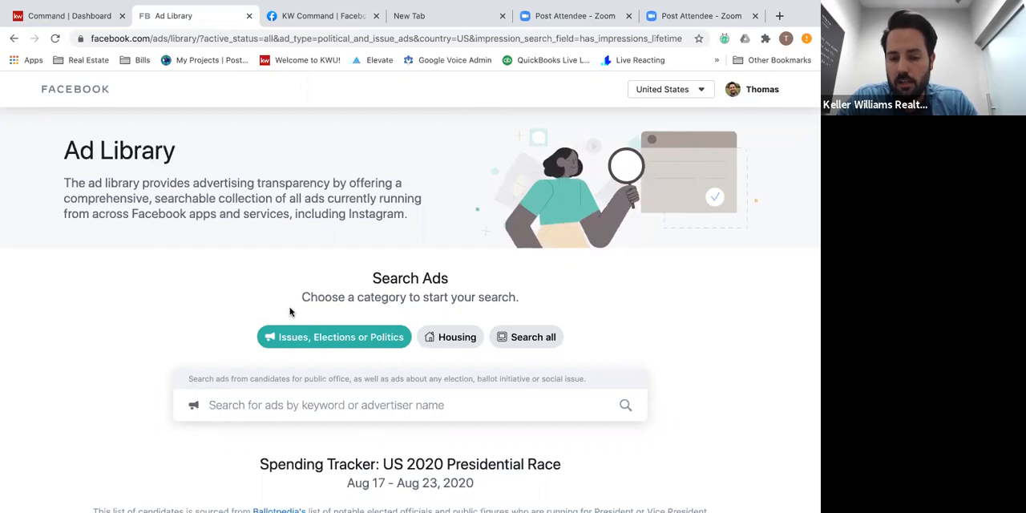
Search the Ad Library for "ben kinney" and open the advertiser Ben Kinney Team at Keller Williams Realty Phoenix.
scroll(293, 311, "down", 3)
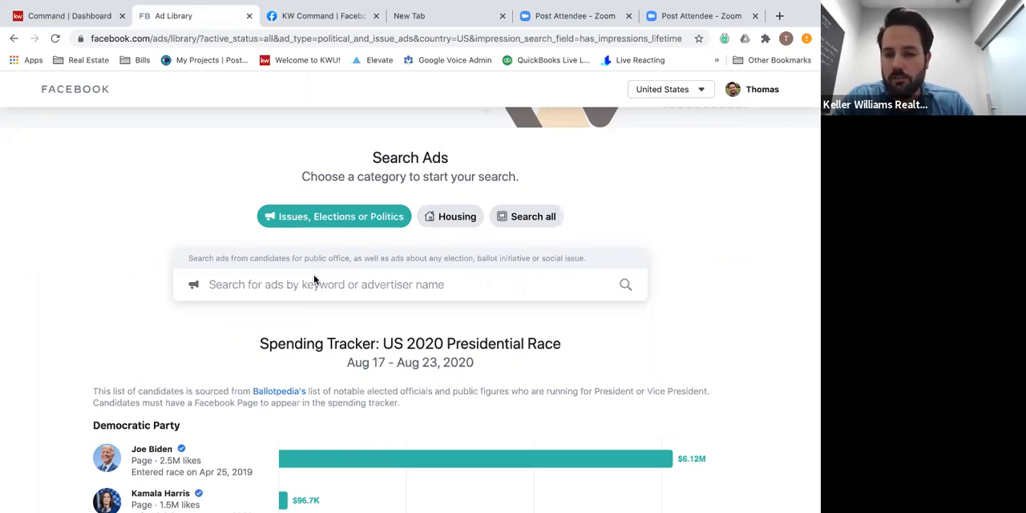
left_click(313, 276)
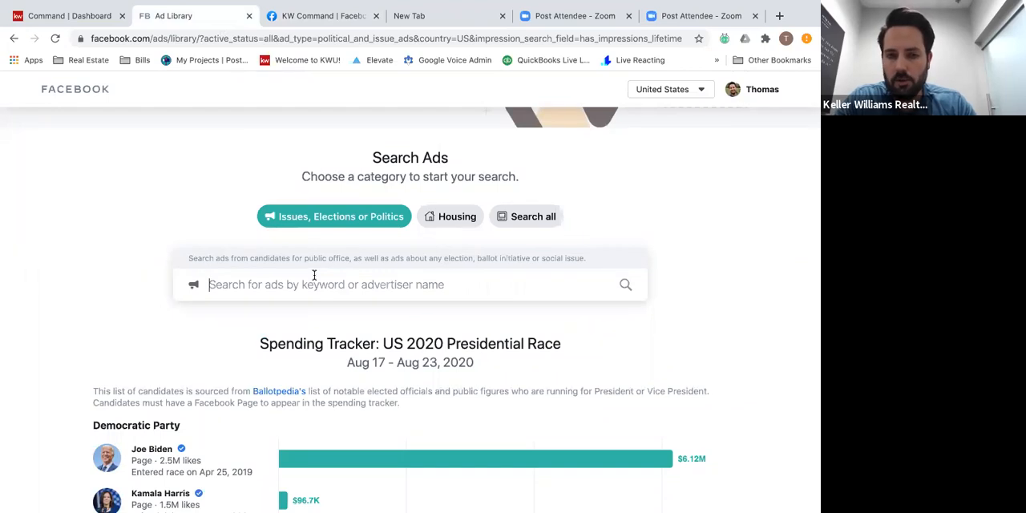
scroll(151, 227, "up", 3)
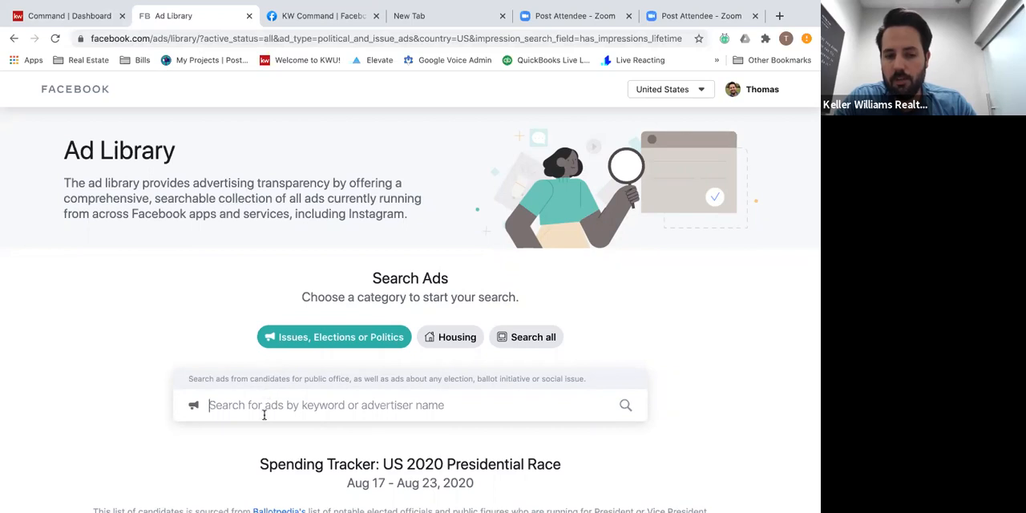
type("ben")
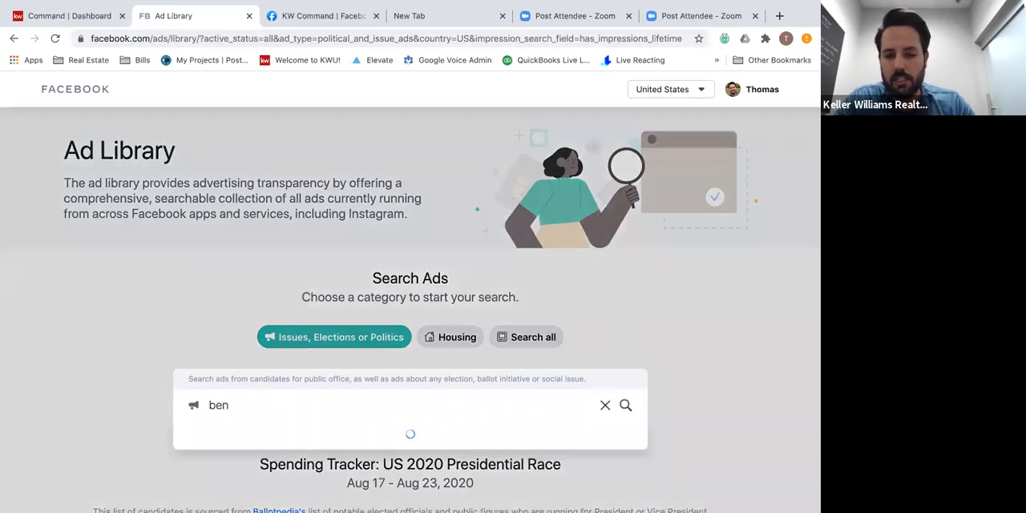
type(" kinney")
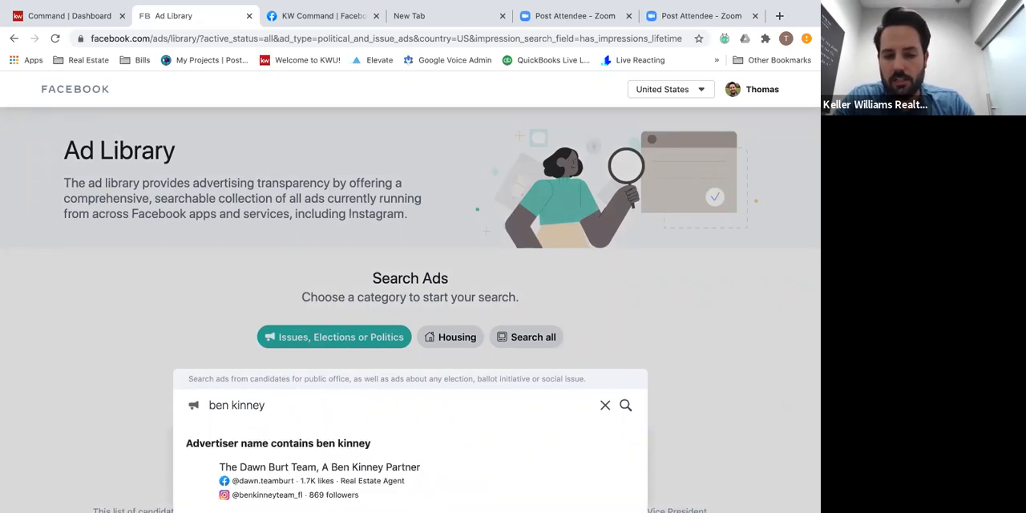
scroll(157, 403, "down", 3)
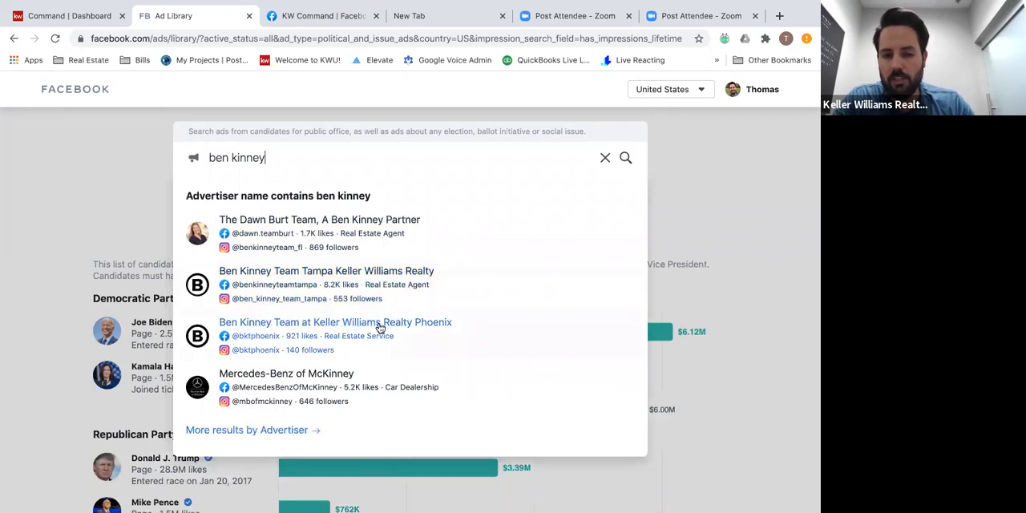
left_click(304, 324)
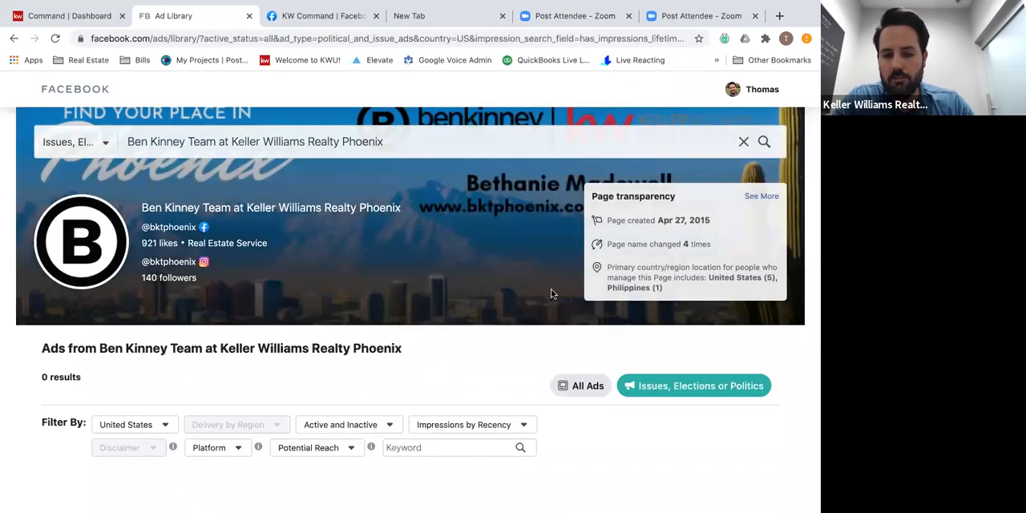
Switch the advertiser's results from Issues, Elections or Politics to All Ads.
scroll(551, 294, "down", 3)
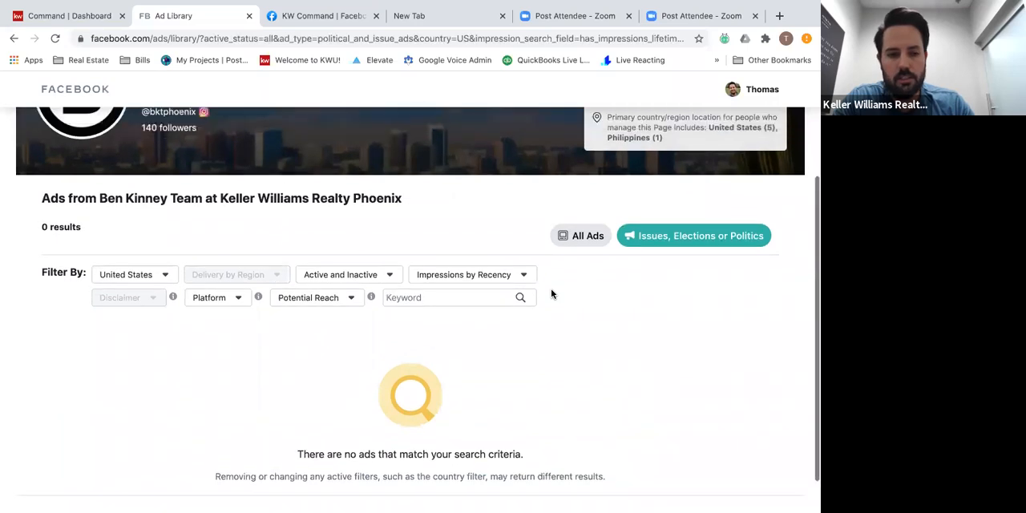
scroll(550, 293, "up", 1)
left_click(575, 286)
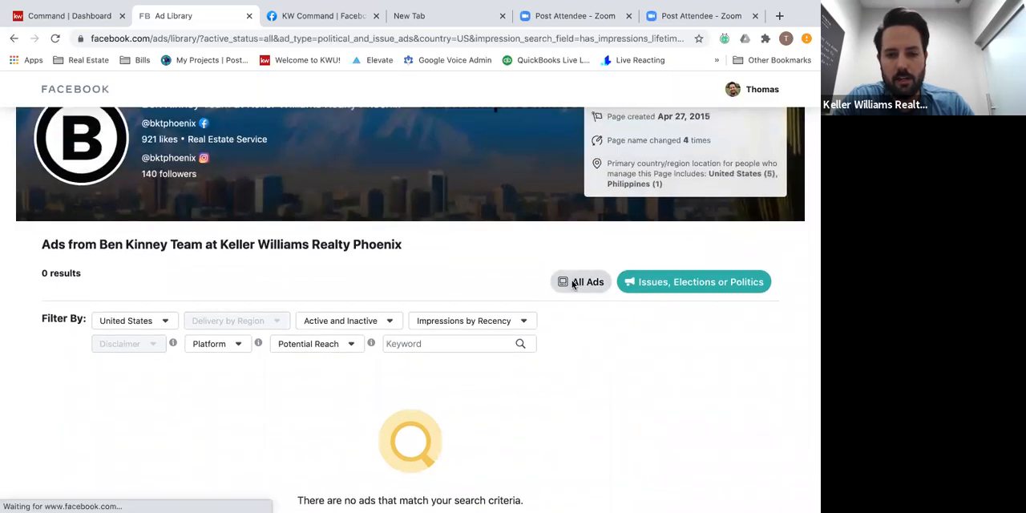
Review the advertiser's ads launched in March 2020, examining their wording, images and running status.
scroll(445, 352, "down", 3)
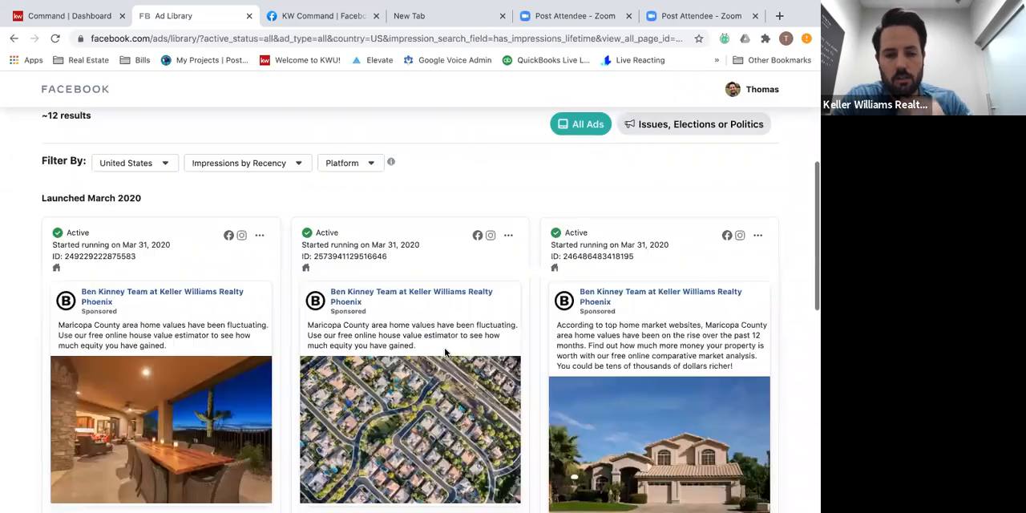
scroll(445, 353, "down", 5)
scroll(445, 353, "down", 5)
scroll(445, 352, "up", 10)
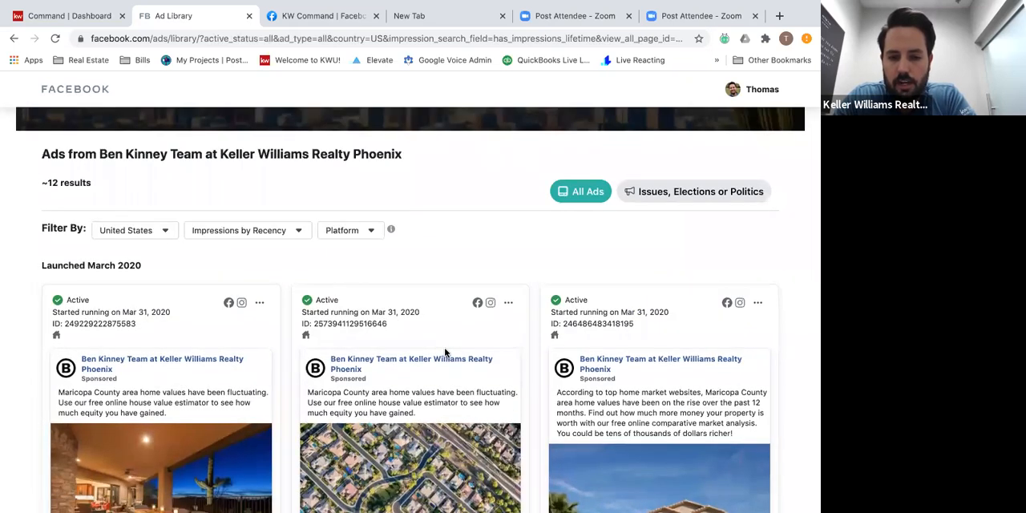
scroll(445, 353, "down", 2)
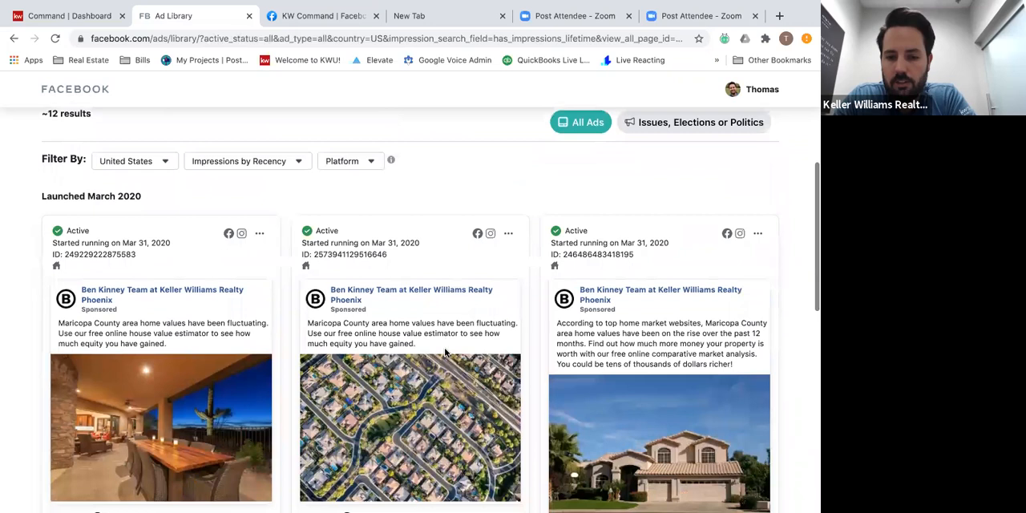
scroll(445, 352, "down", 6)
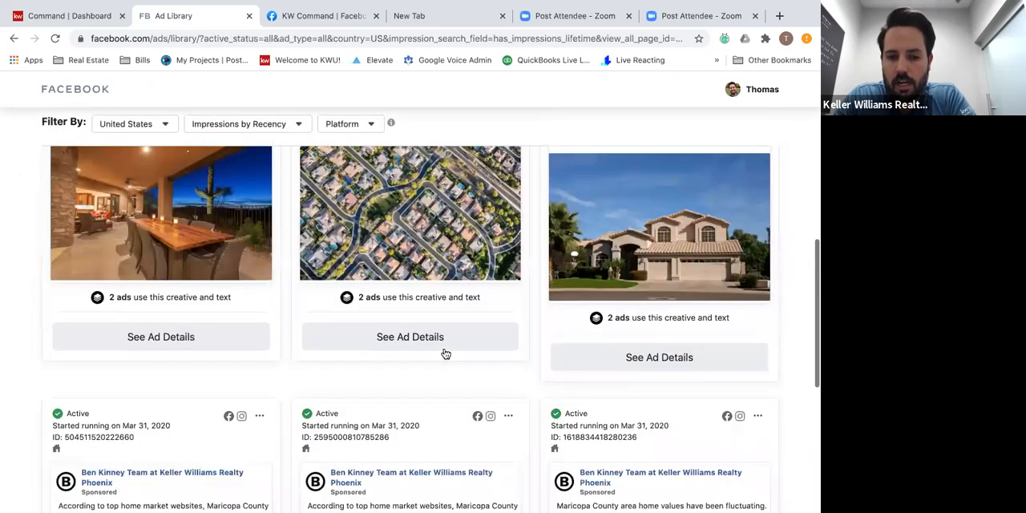
scroll(442, 294, "down", 7)
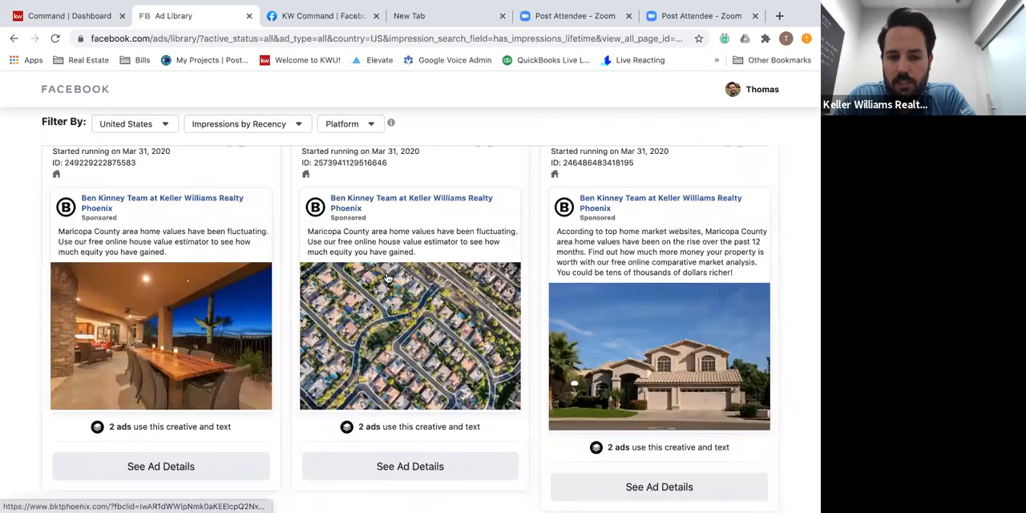
scroll(387, 278, "down", 2)
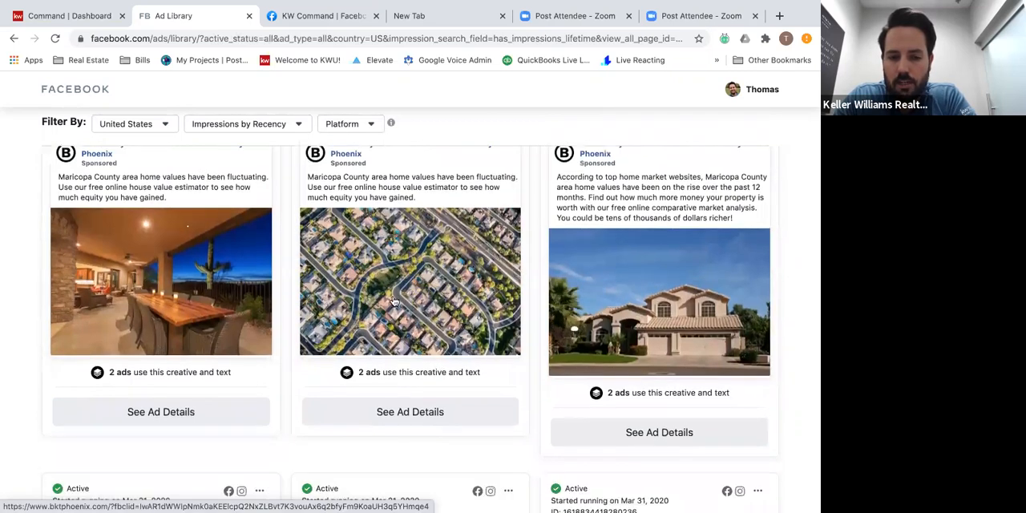
scroll(394, 301, "up", 15)
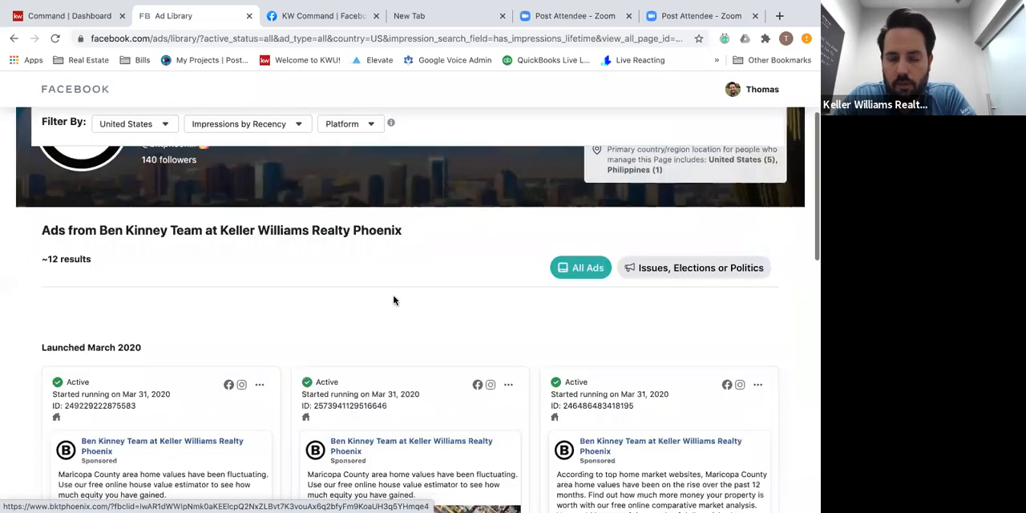
triple_click(262, 140)
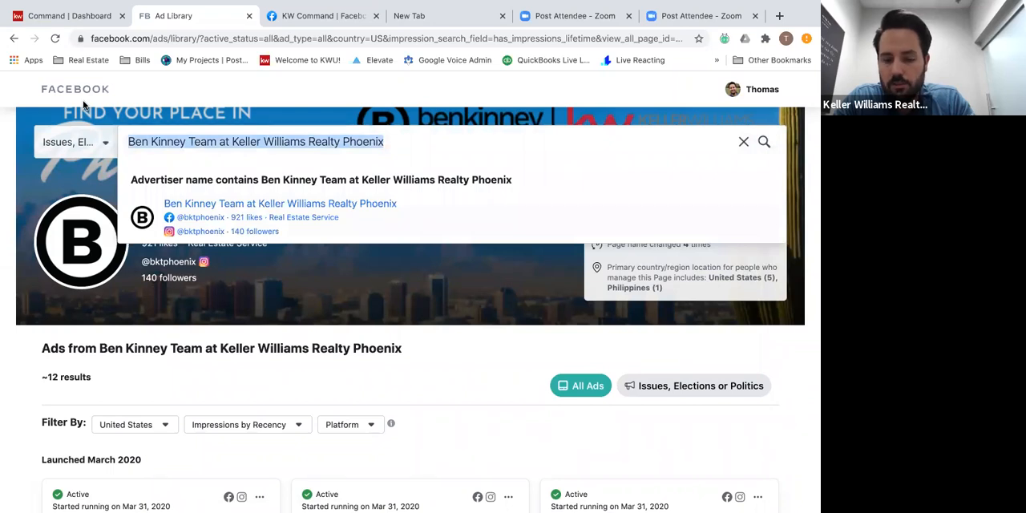
scroll(174, 361, "down", 5)
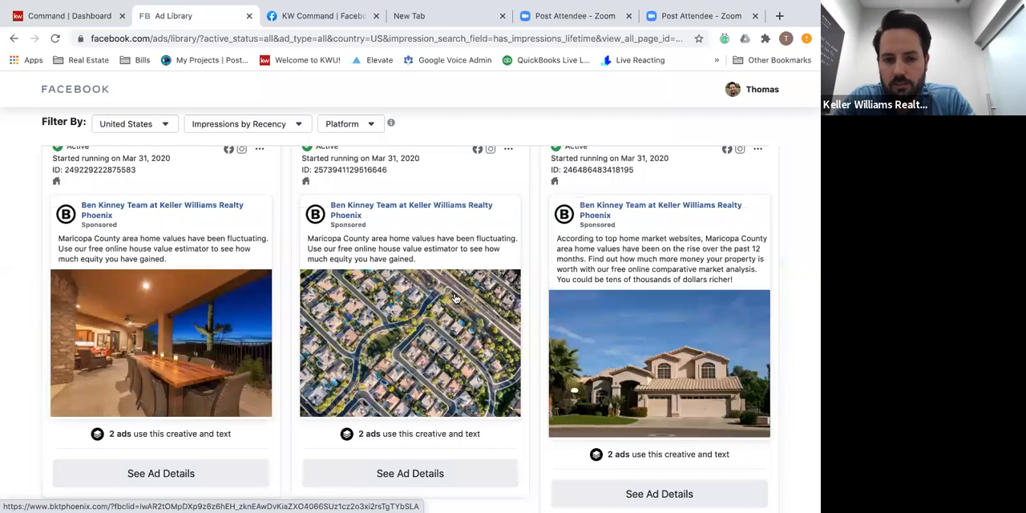
scroll(455, 299, "up", 1)
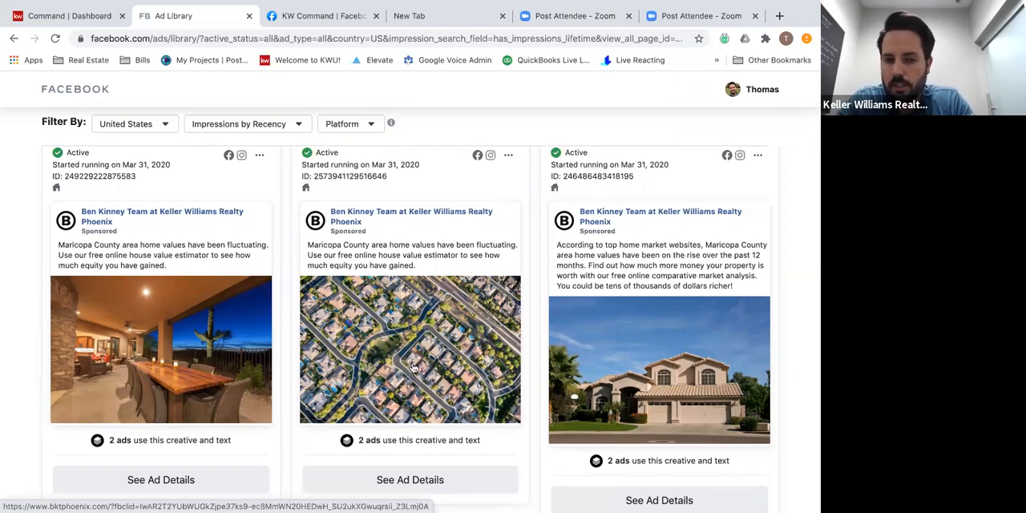
scroll(394, 323, "up", 1)
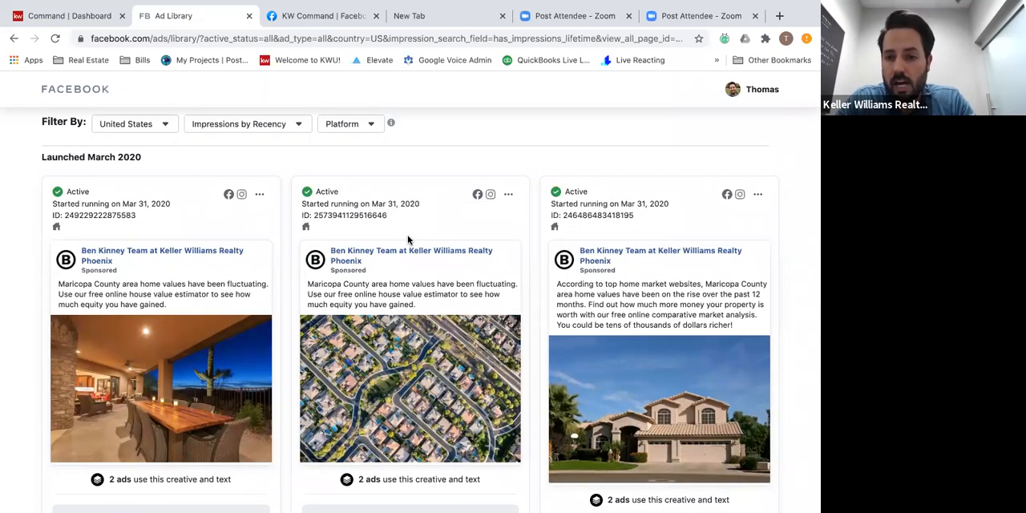
scroll(407, 234, "down", 2)
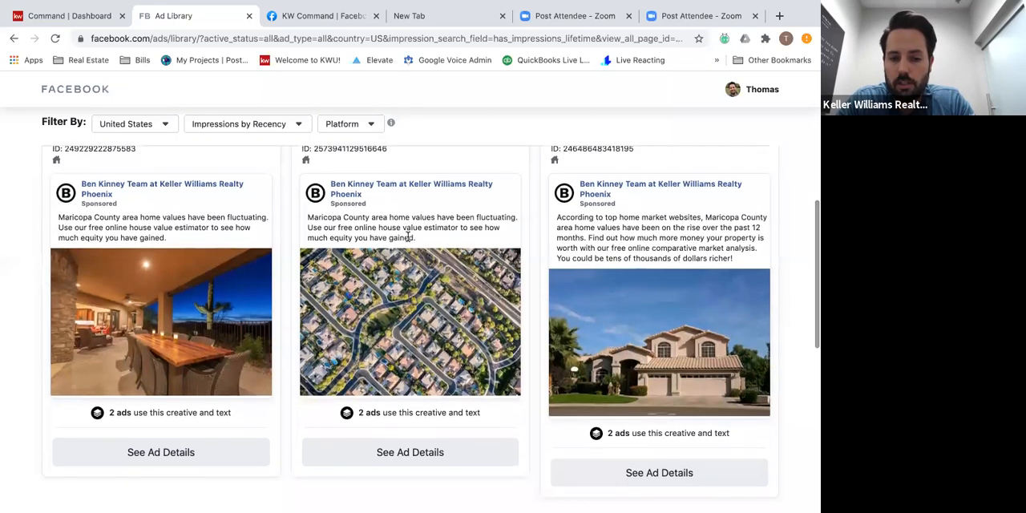
Open the details of the aerial neighbourhood ad and compare its two versions, returning to the first.
left_click(404, 453)
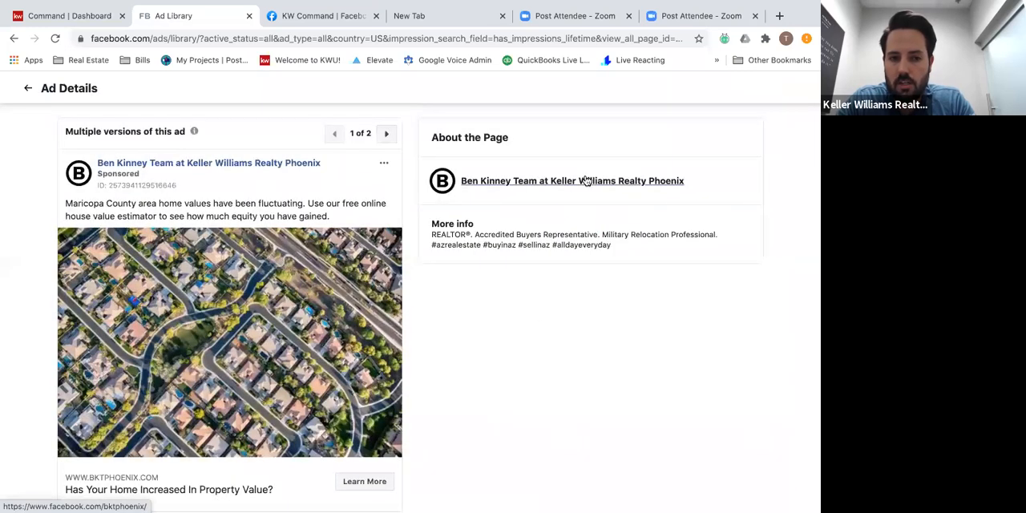
scroll(472, 215, "down", 1)
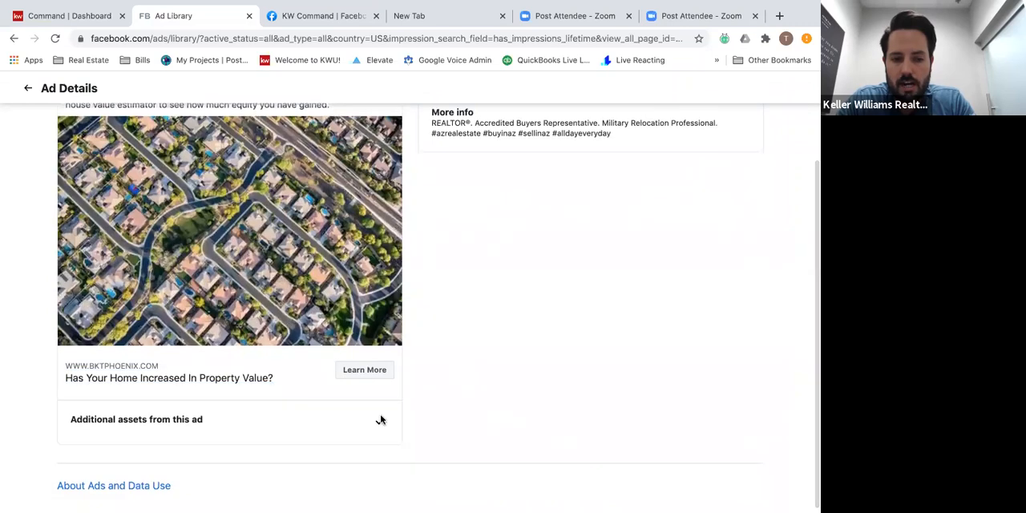
scroll(297, 267, "up", 1)
scroll(298, 267, "up", 3)
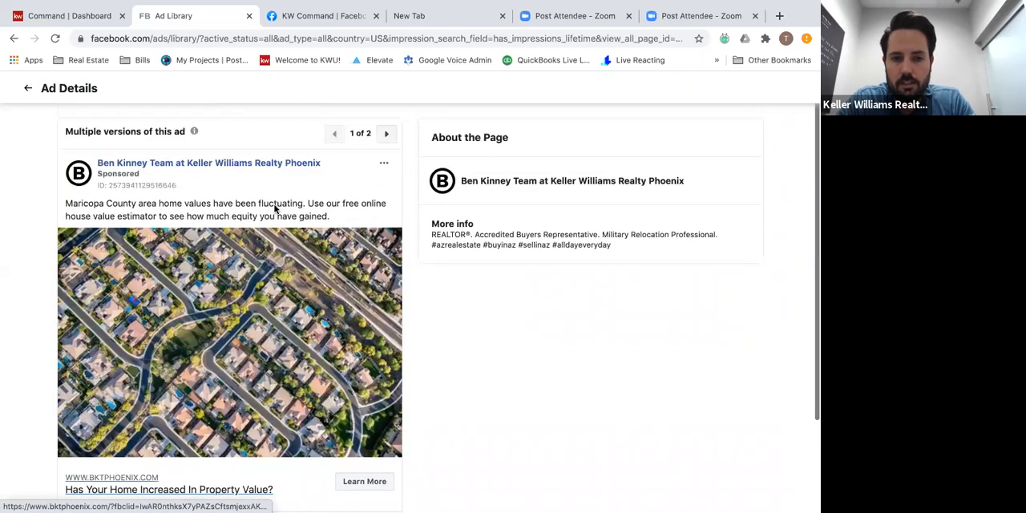
left_click(388, 137)
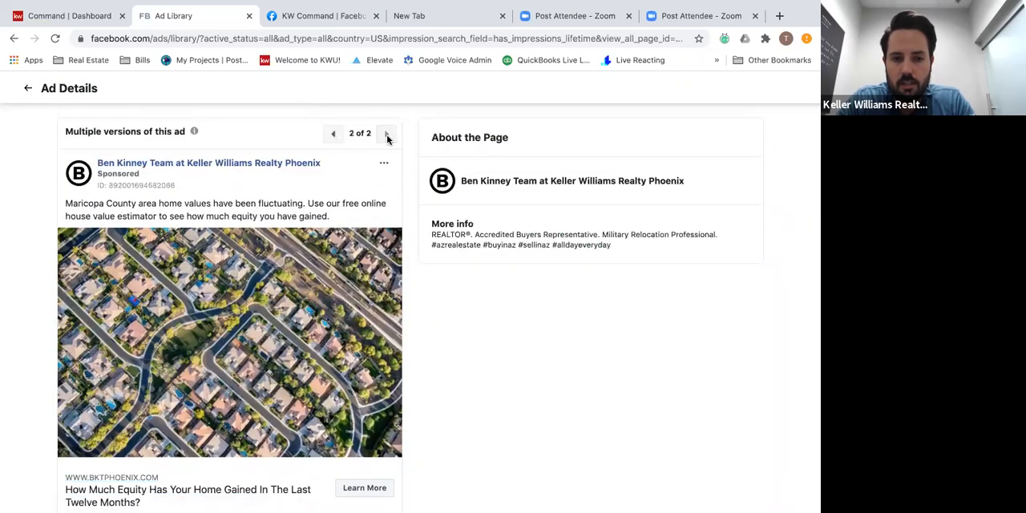
left_click(334, 135)
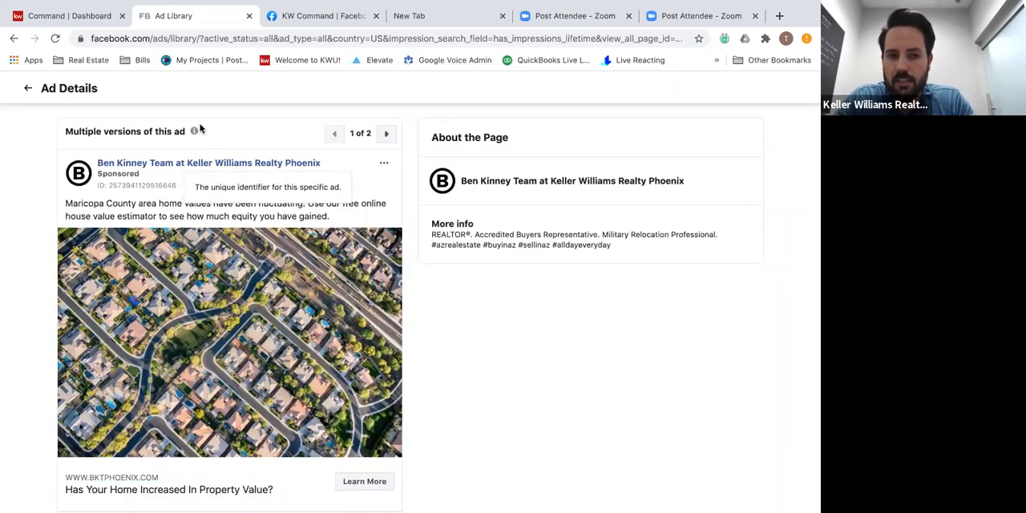
Return to the KW Command Facebook group's main page and search the group for "seller ads".
left_click(288, 16)
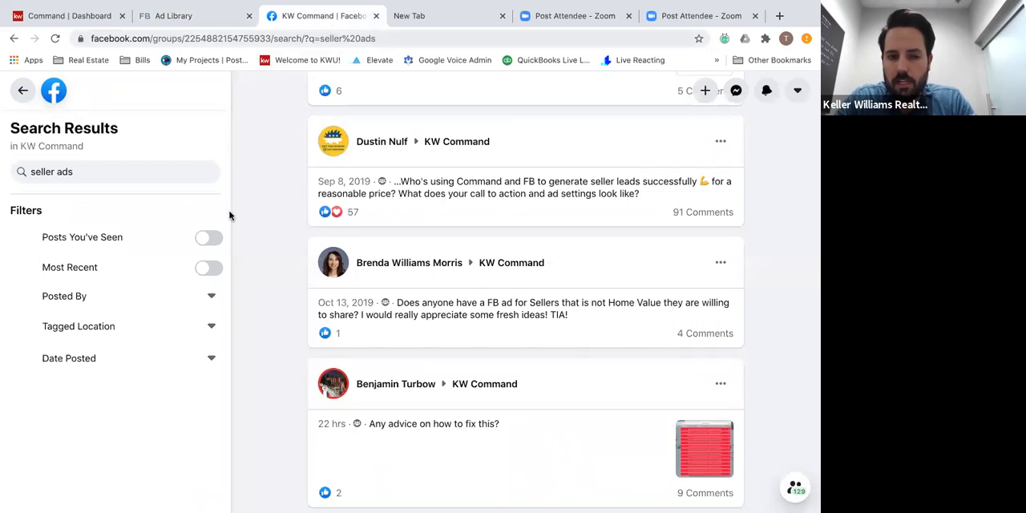
left_click(22, 90)
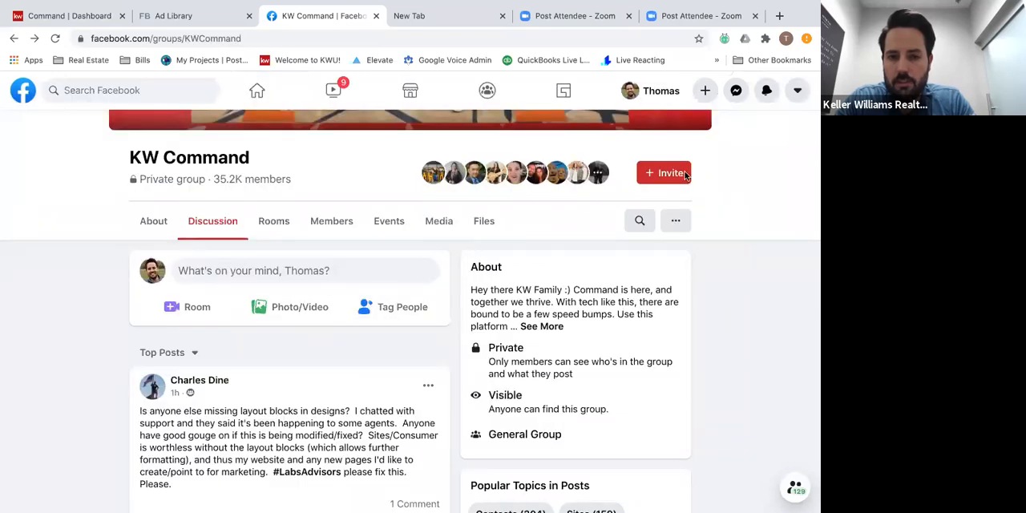
scroll(586, 215, "up", 2)
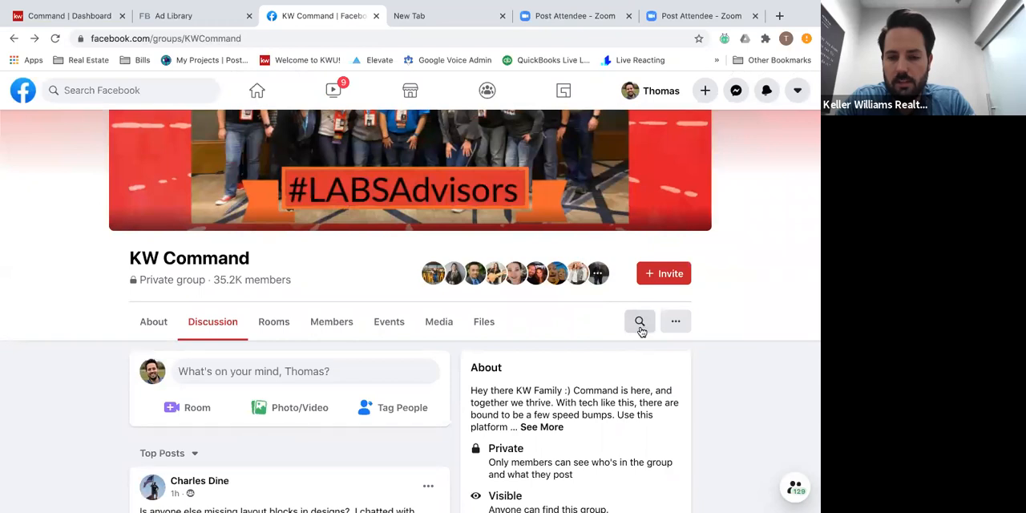
left_click(639, 322)
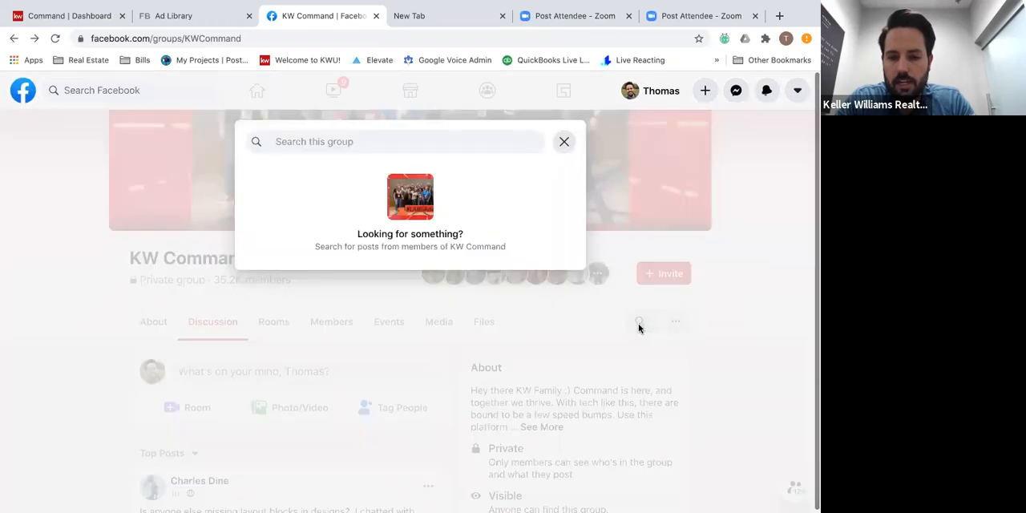
type("seller ads")
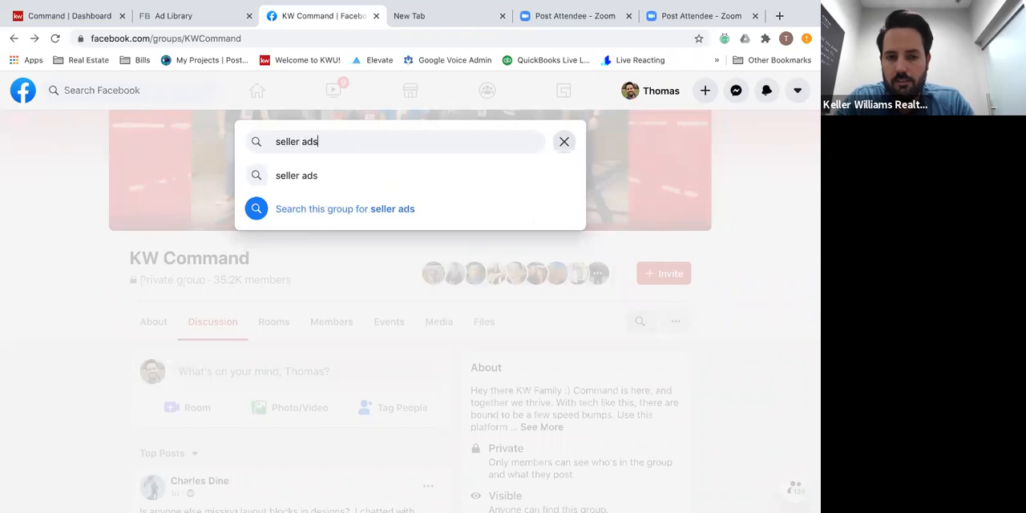
key("Return")
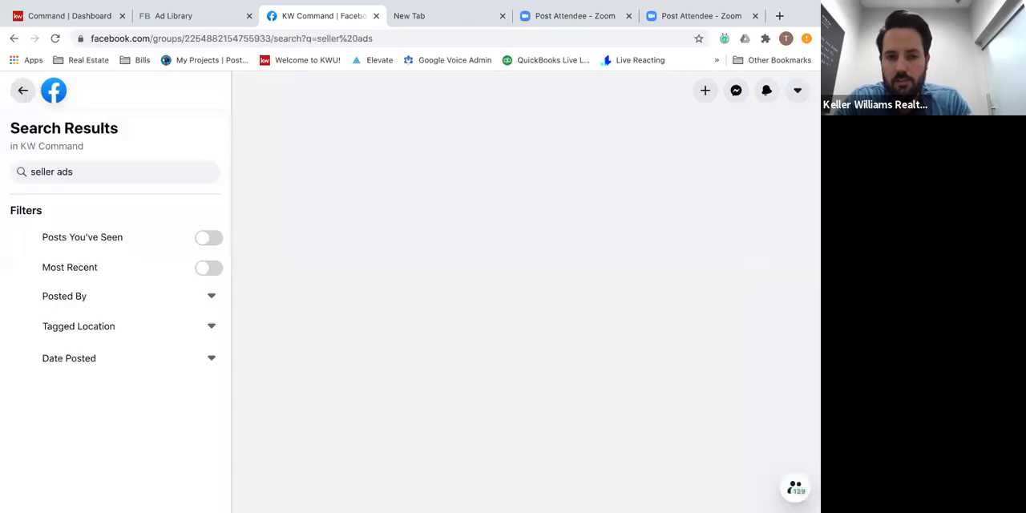
Look through the group's "seller ads" search results for posts about attracting seller leads with Facebook ads.
scroll(449, 291, "down", 10)
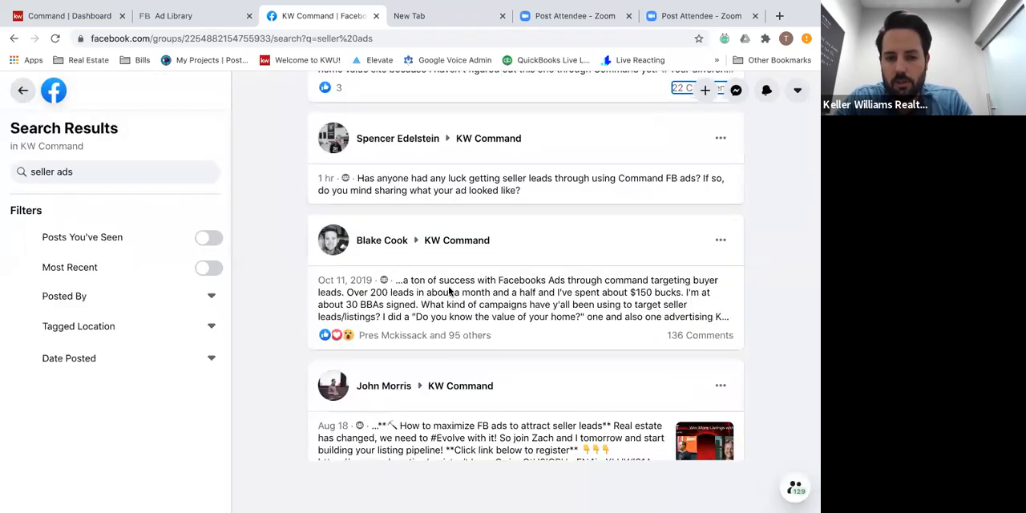
scroll(449, 291, "down", 10)
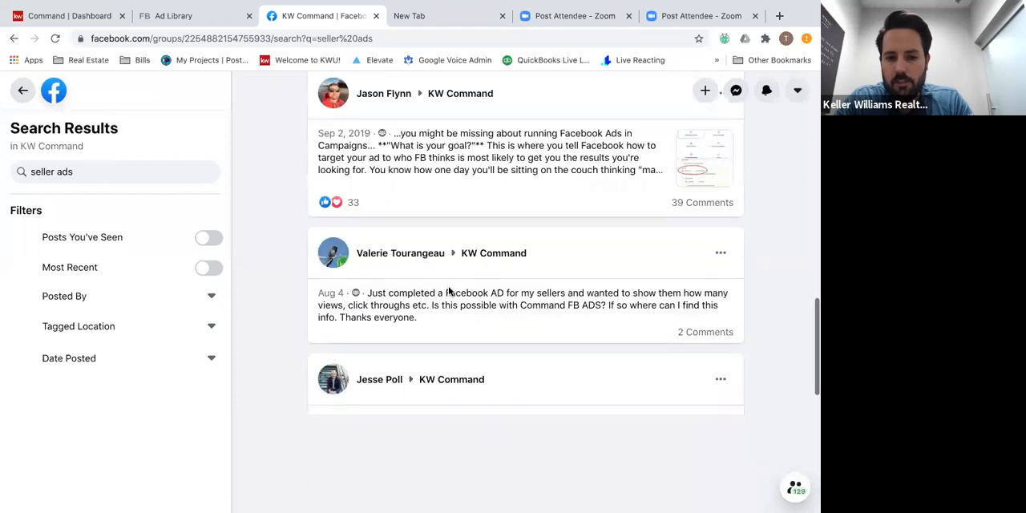
scroll(449, 292, "down", 10)
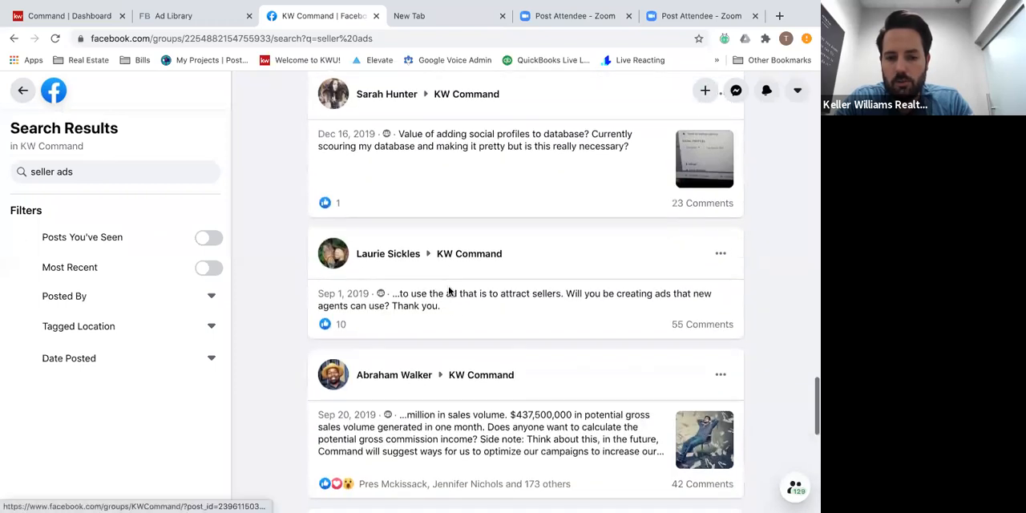
scroll(450, 293, "down", 6)
scroll(450, 292, "down", 8)
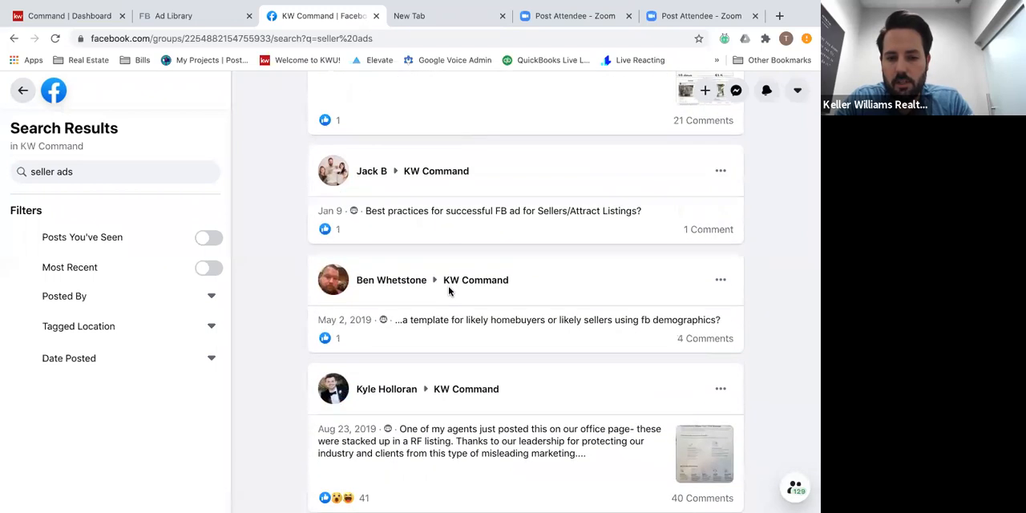
Limit the search results to Posts You've Seen and scan them for a seller ad example.
left_click(211, 241)
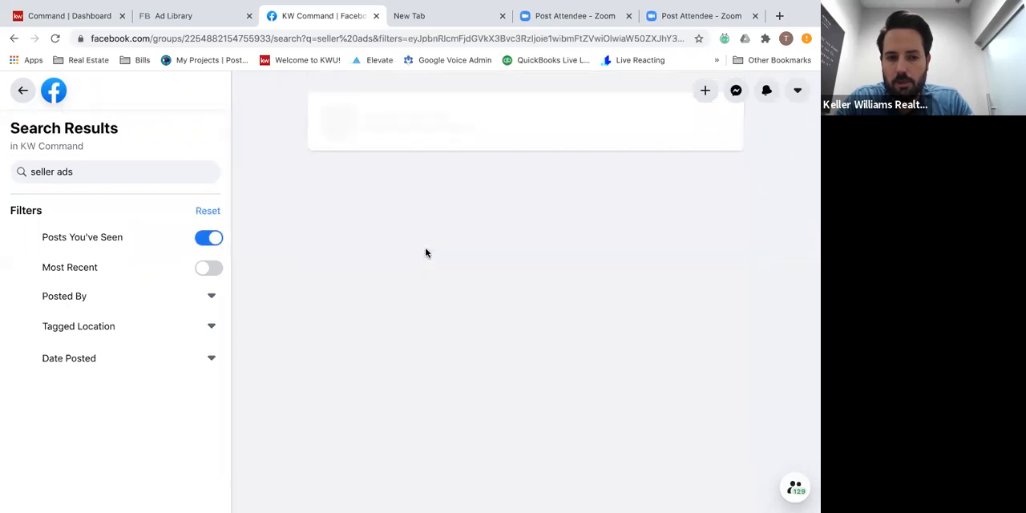
scroll(413, 271, "down", 8)
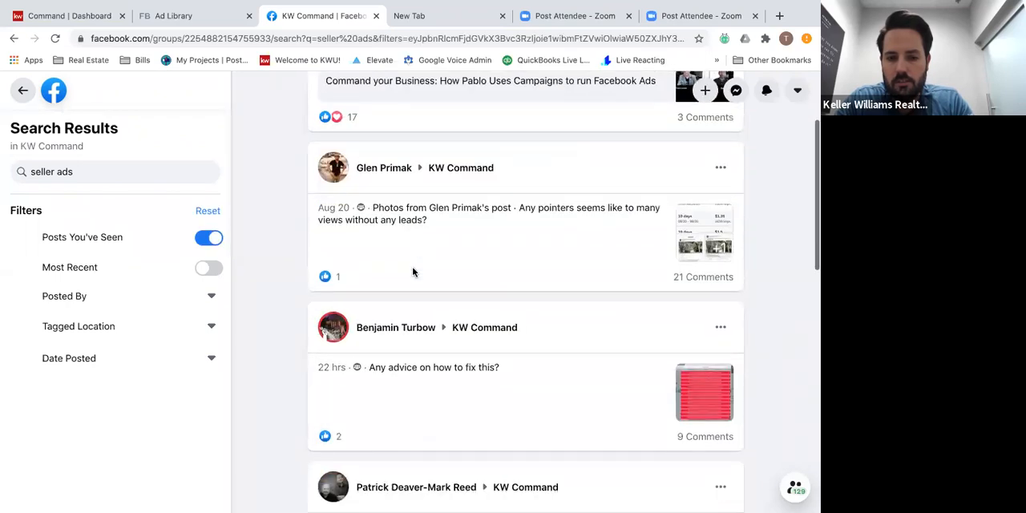
scroll(413, 272, "down", 6)
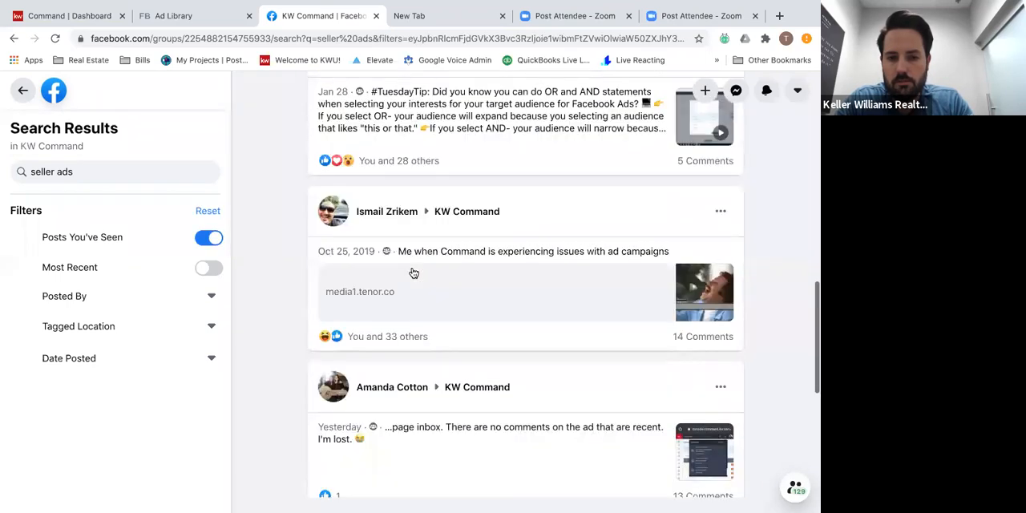
scroll(413, 272, "down", 3)
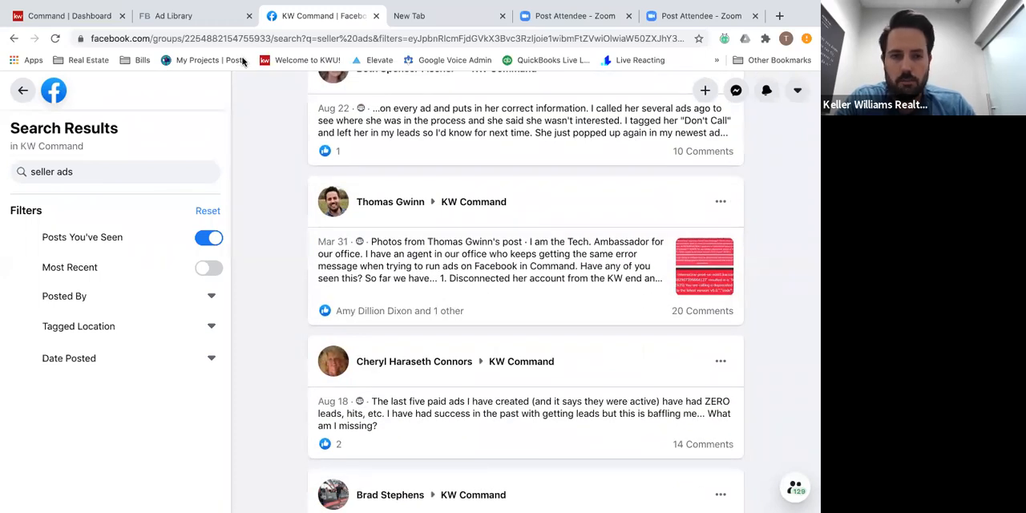
Switch to the other browser window and bring up the KW Command group post featuring the COVID-19 home values ad.
key("ctrl+Left")
key("ctrl+Right")
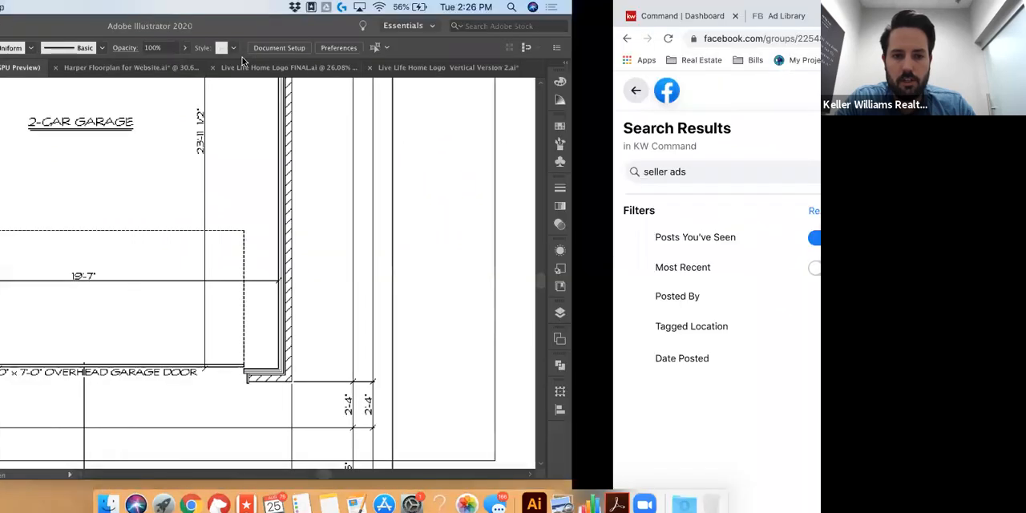
key("ctrl+Right")
key("ctrl+Left")
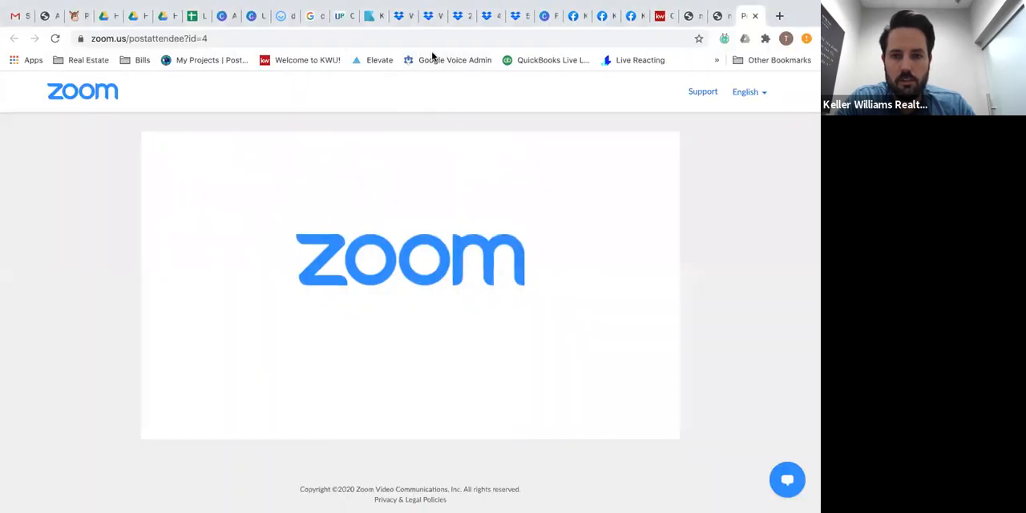
left_click(626, 17)
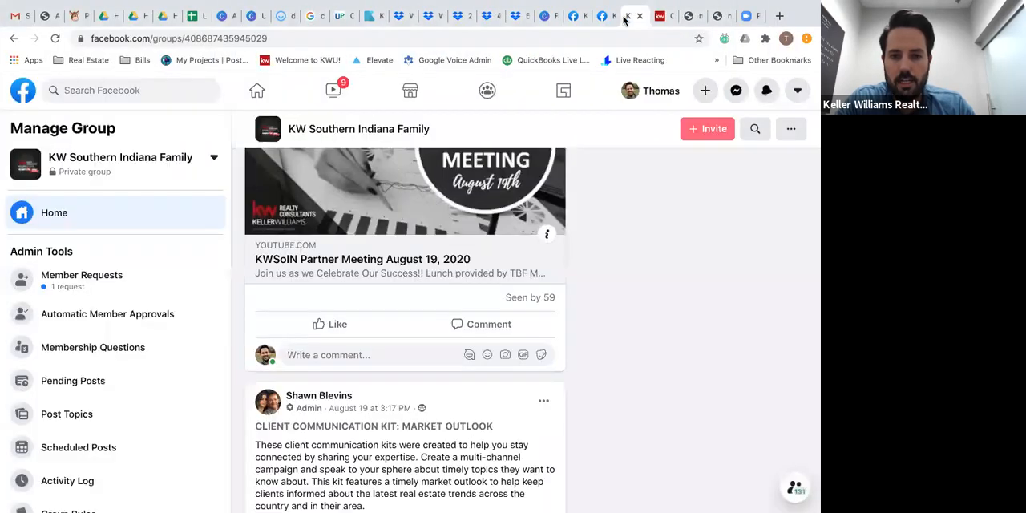
left_click(603, 17)
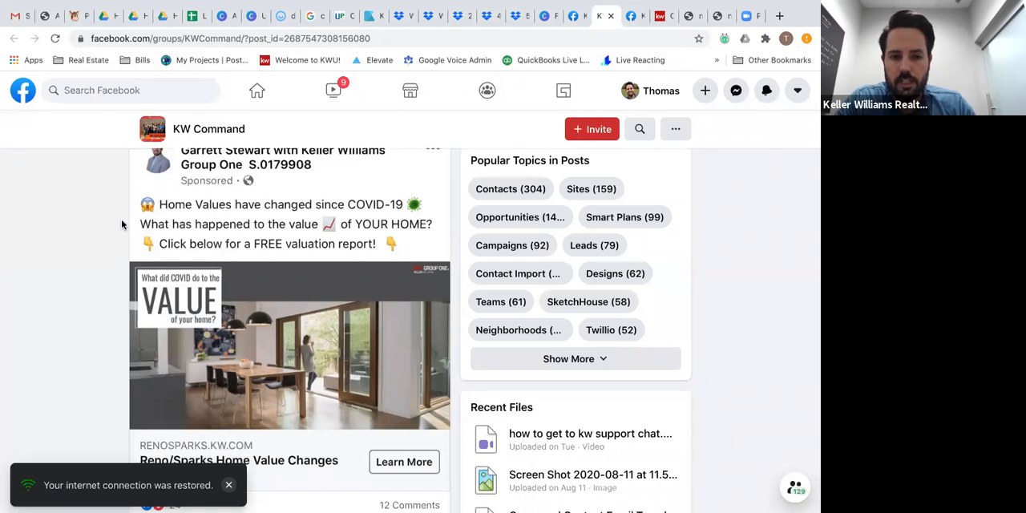
Review the home values ad in the post, examining its introduction, COVID-19 wording, image and headline.
scroll(122, 226, "up", 1)
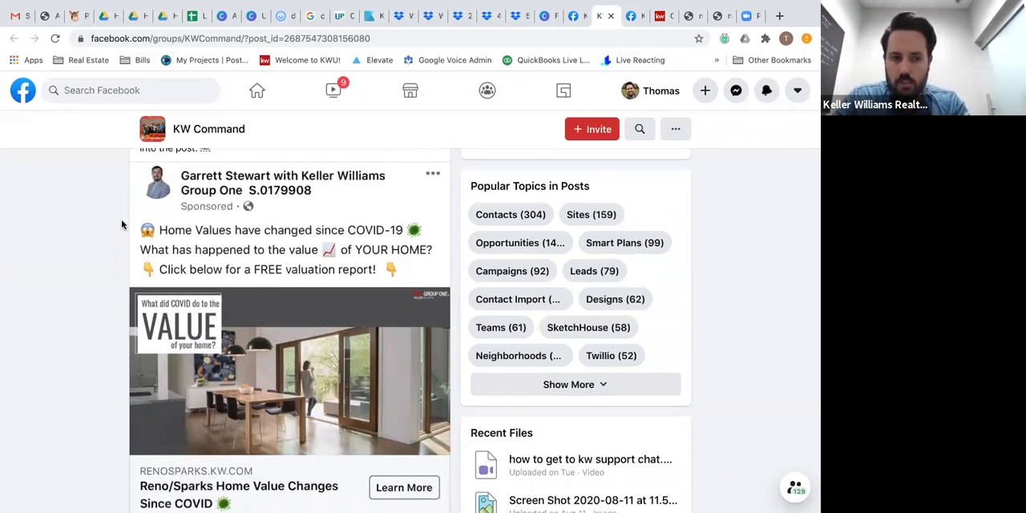
scroll(112, 328, "down", 1)
scroll(113, 329, "up", 3)
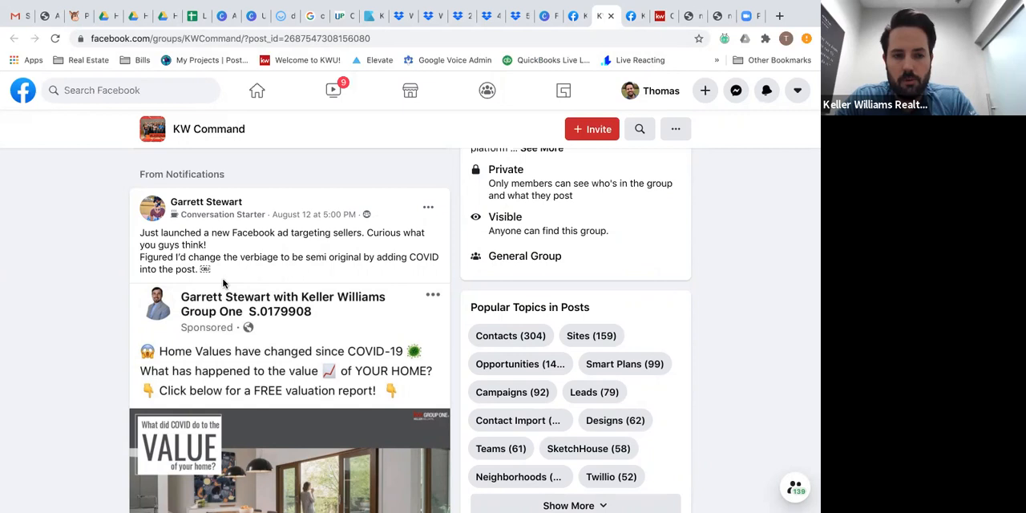
scroll(224, 282, "down", 5)
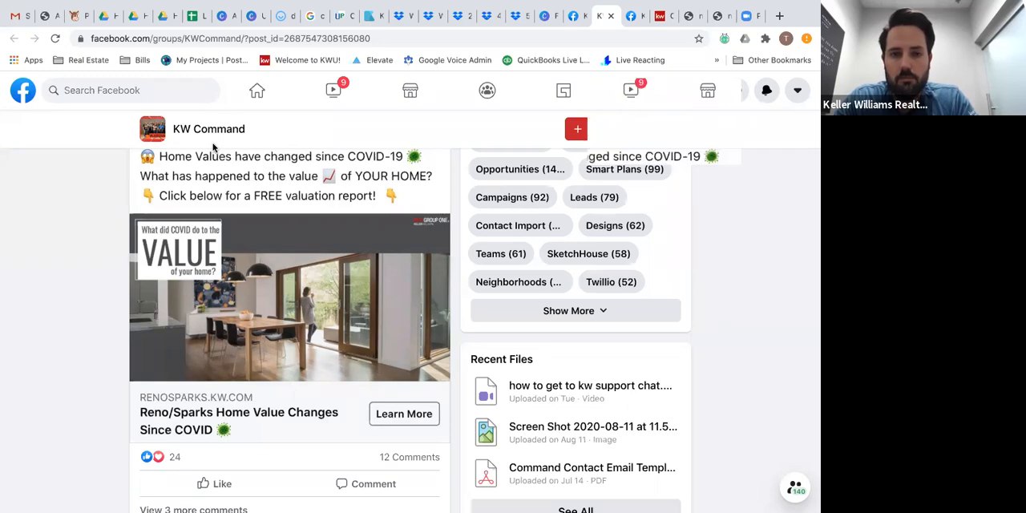
Return to the browser window with the KW Command dashboard and open the Designs section.
key("ctrl+Left")
key("ctrl+Right")
key("ctrl+Right")
key("ctrl+Right")
key("ctrl+Right")
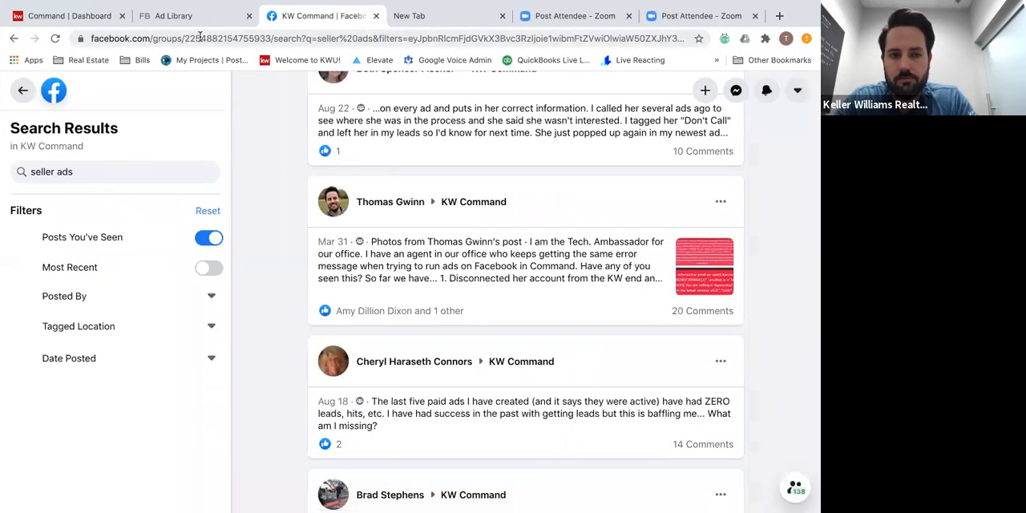
left_click(533, 16)
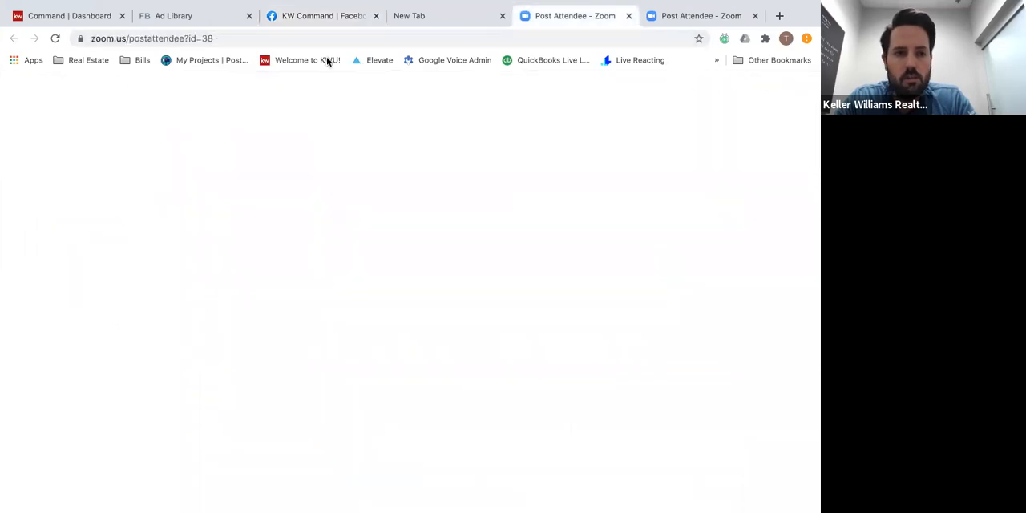
left_click(84, 22)
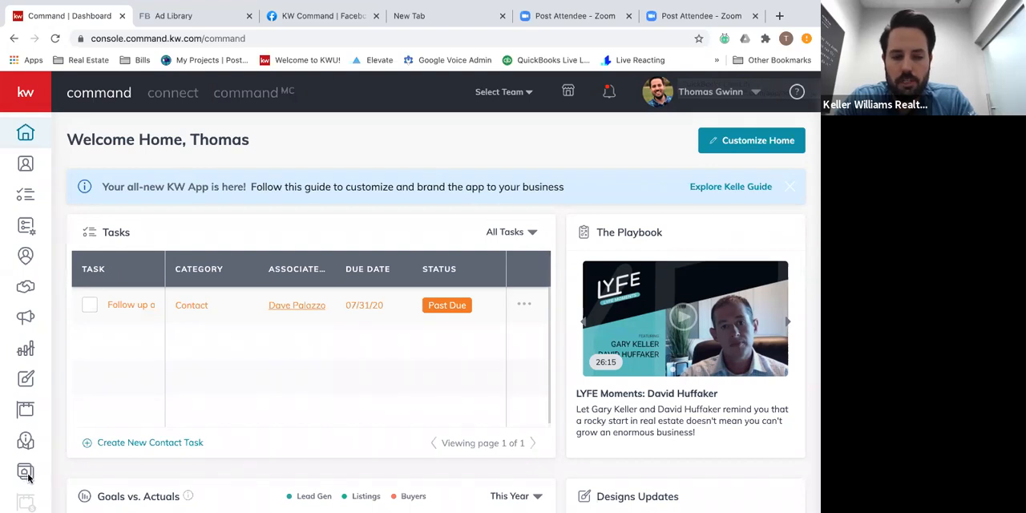
left_click(25, 382)
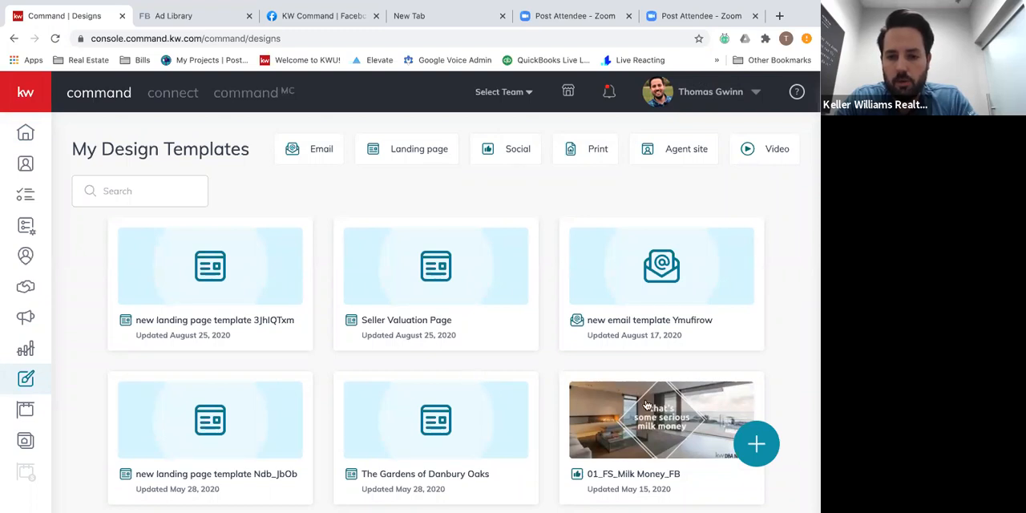
Start a new Social design and bring up its template gallery.
left_click(755, 445)
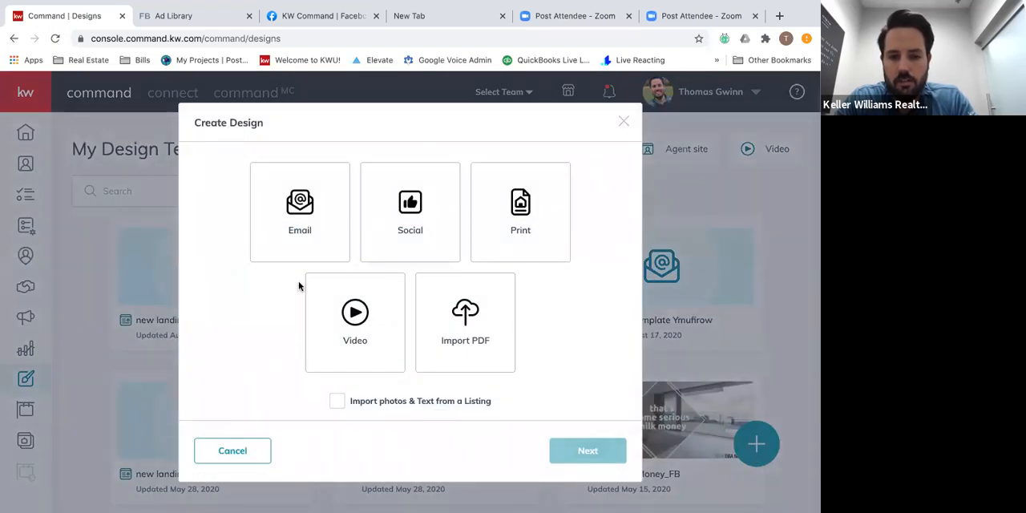
left_click(413, 233)
left_click(579, 452)
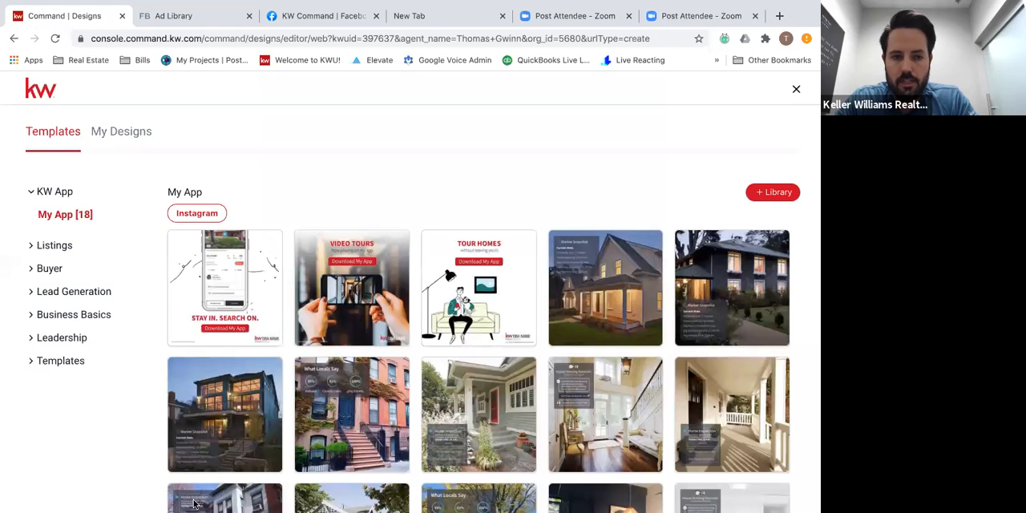
Display the Facebook templates in the Home Value category of Lead Generation.
left_click(45, 249)
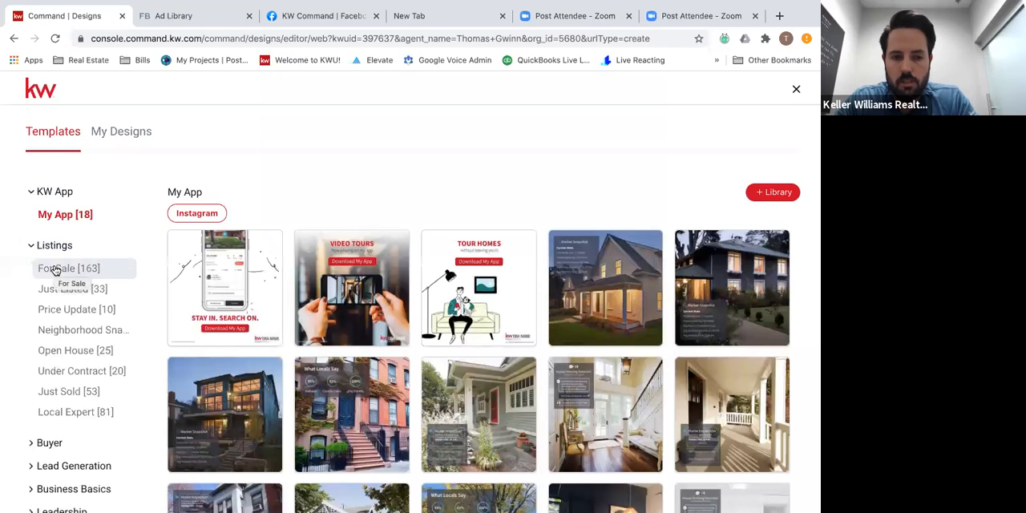
scroll(55, 270, "down", 2)
left_click(72, 428)
scroll(72, 425, "down", 5)
left_click(78, 337)
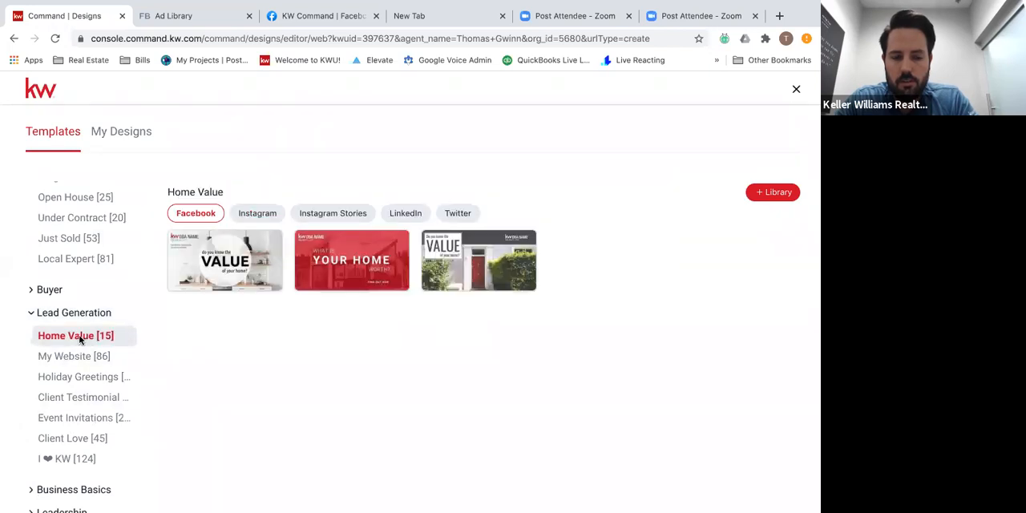
Try to separate the overlapping "WHAT IS" and "YOUR HOME" texts in the 01_HomeWorth_FB template, and leave it without saving.
mouse_move(474, 263)
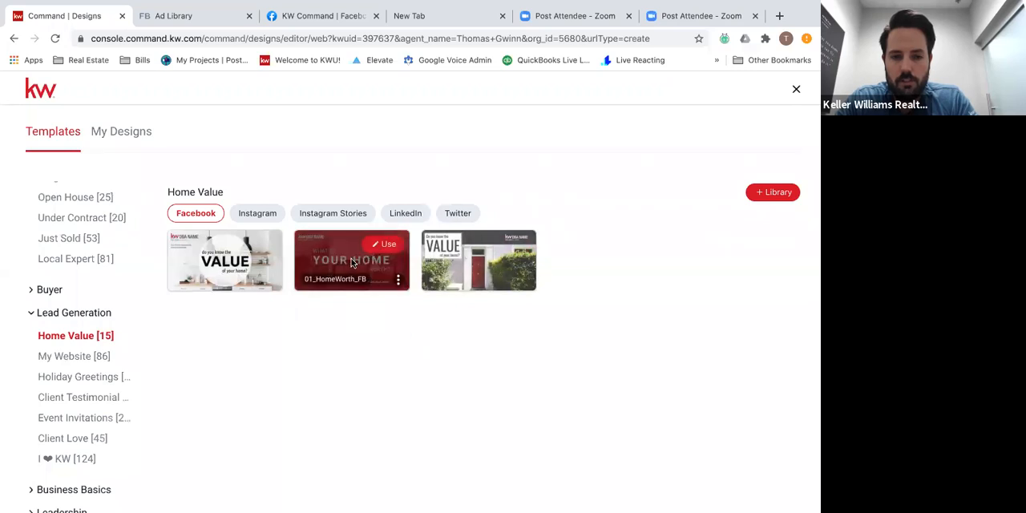
left_click(377, 247)
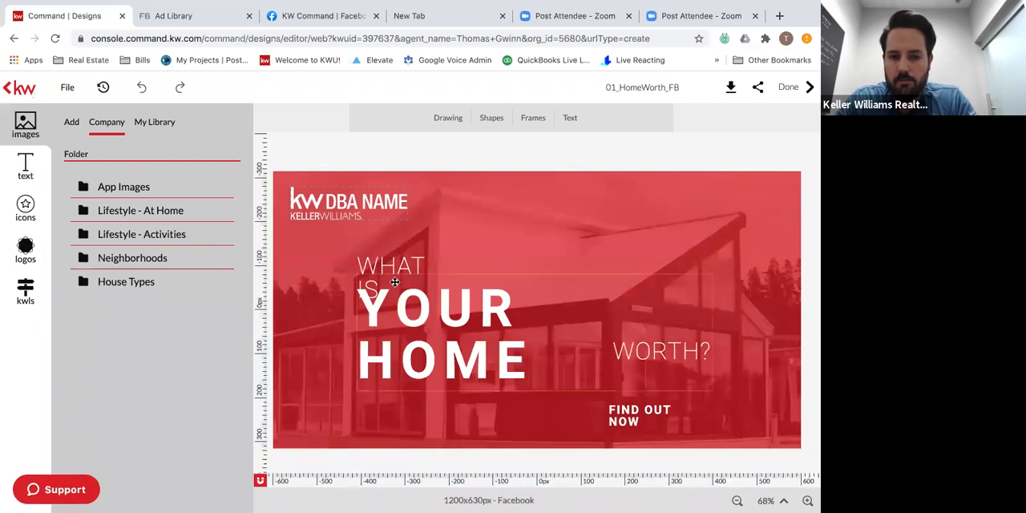
left_click_drag(386, 264, 384, 243)
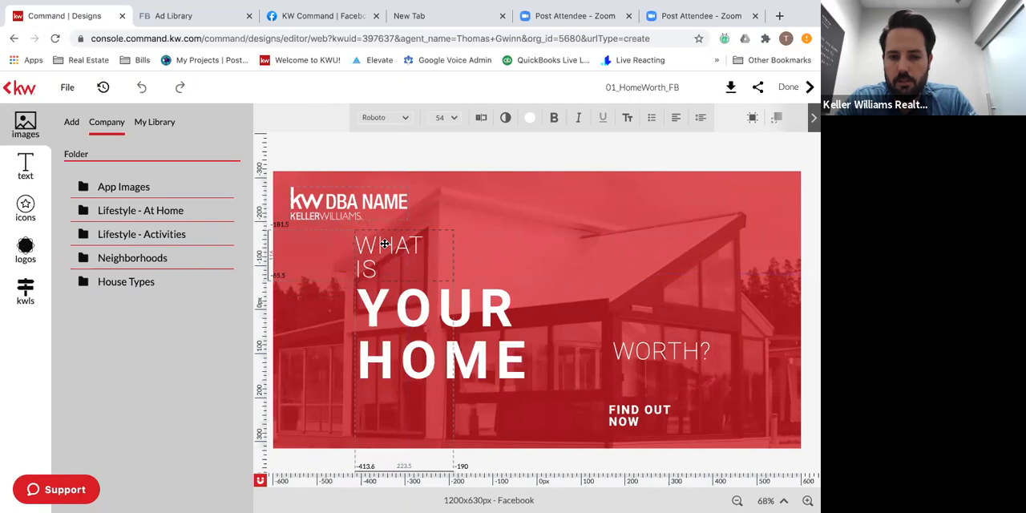
left_click(469, 310)
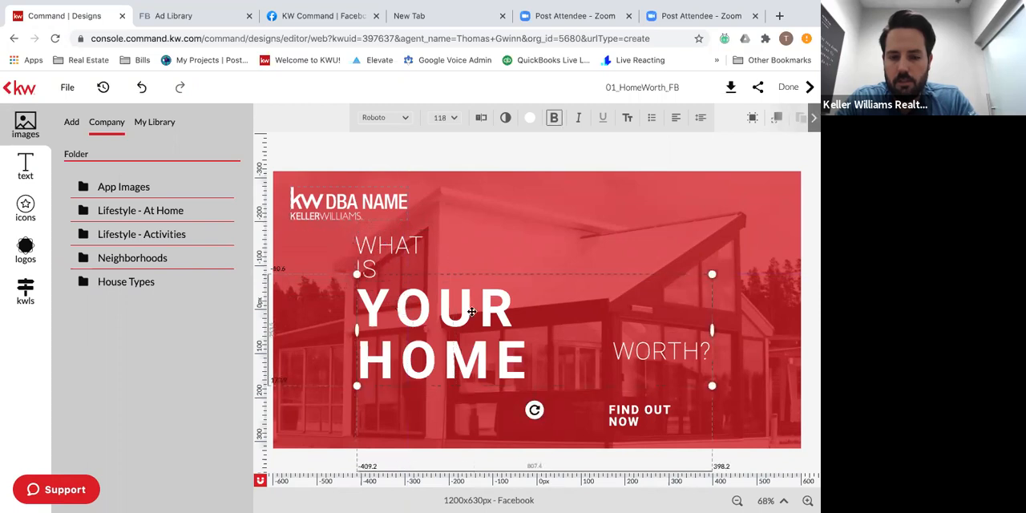
left_click_drag(471, 312, 470, 321)
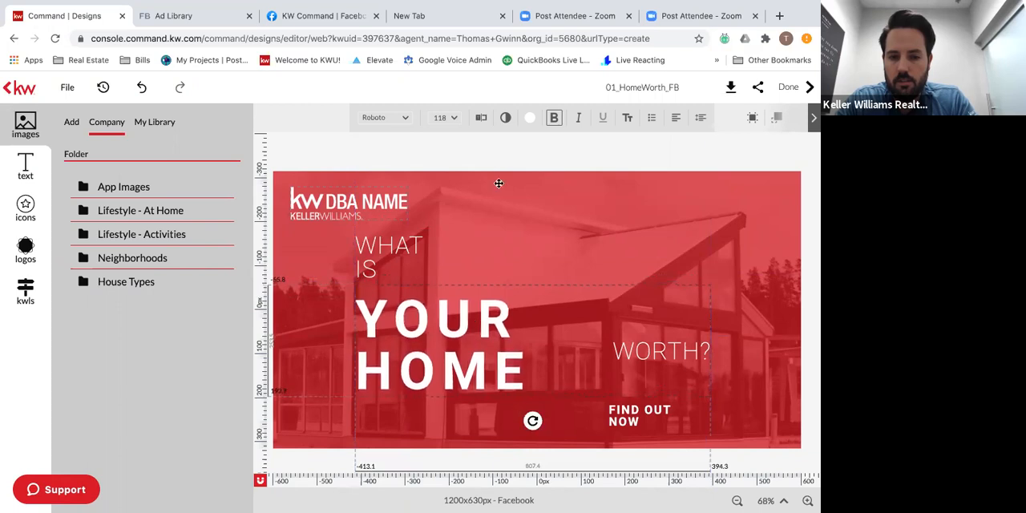
left_click(483, 383)
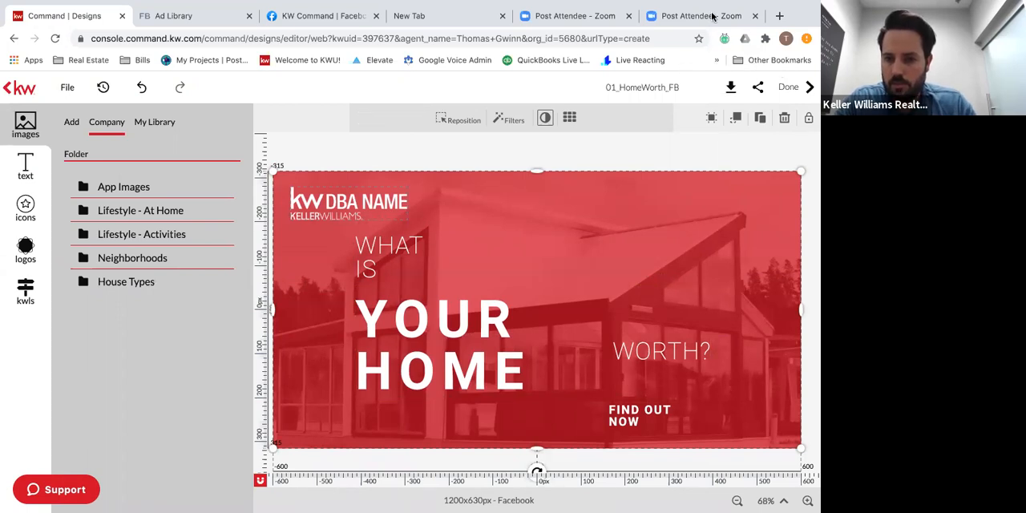
left_click(658, 348)
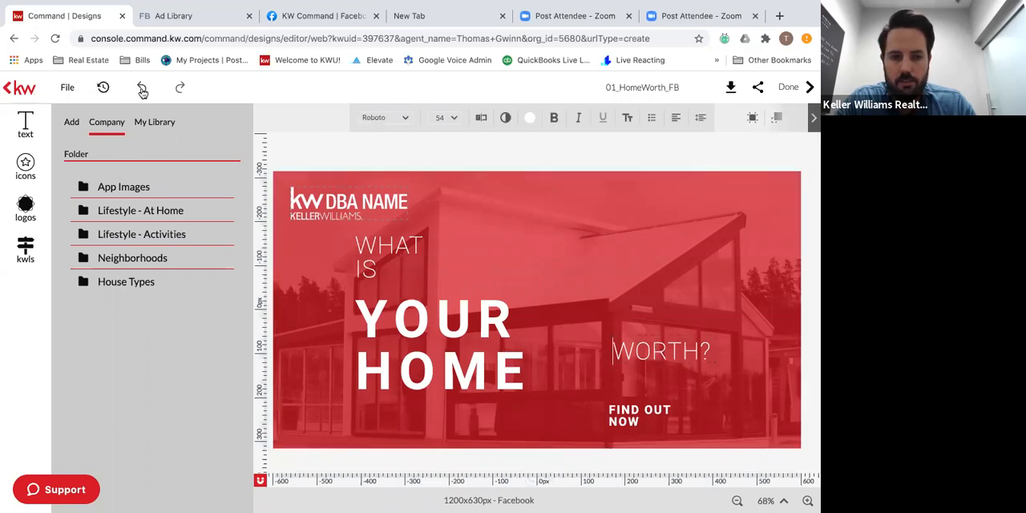
left_click(9, 93)
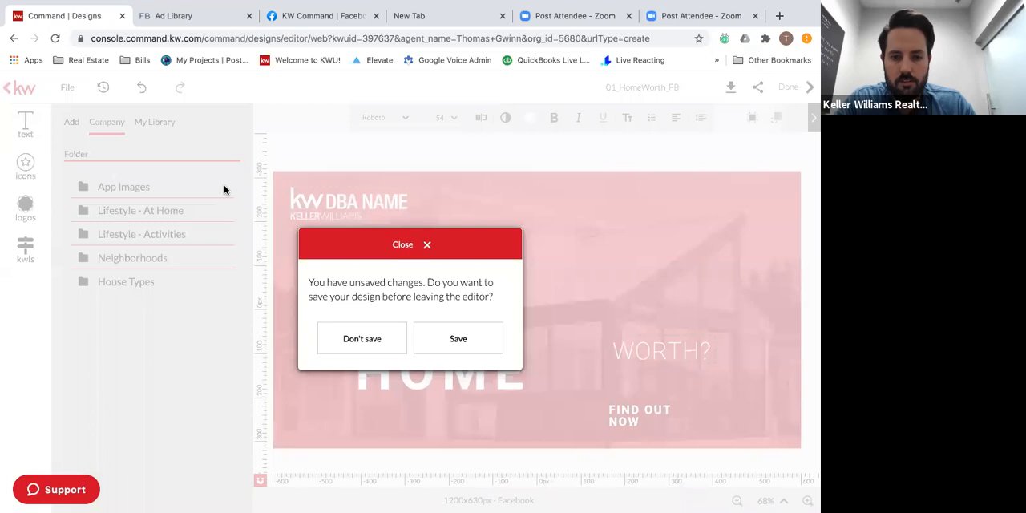
left_click(362, 339)
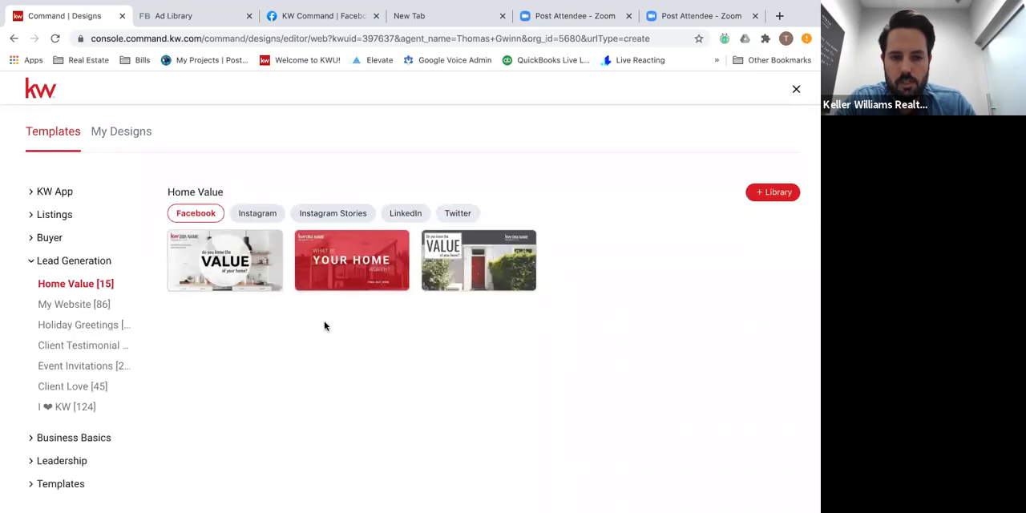
Open the 02_HomeValue_FB template for editing and select its kitchen background image, checking the personal and company image libraries.
mouse_move(238, 267)
left_click(259, 249)
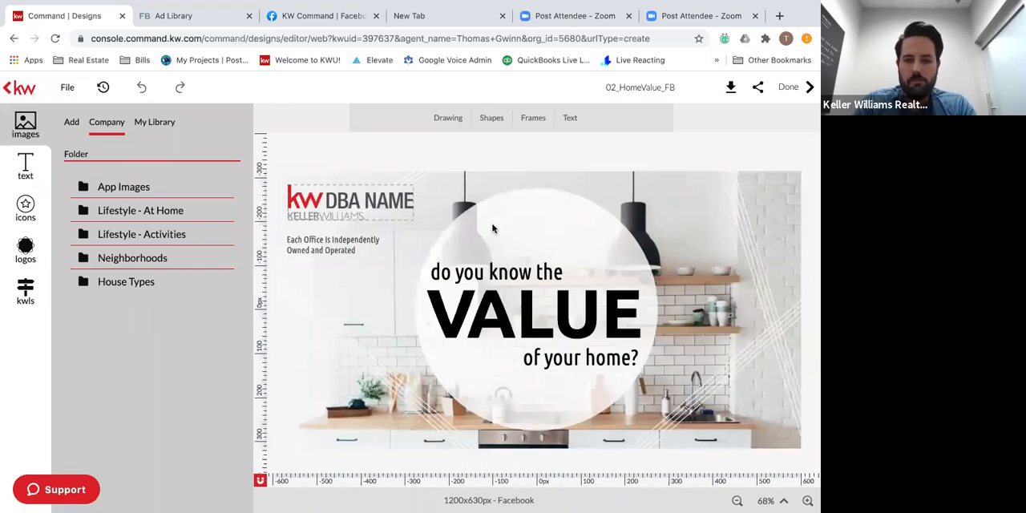
left_click(680, 279)
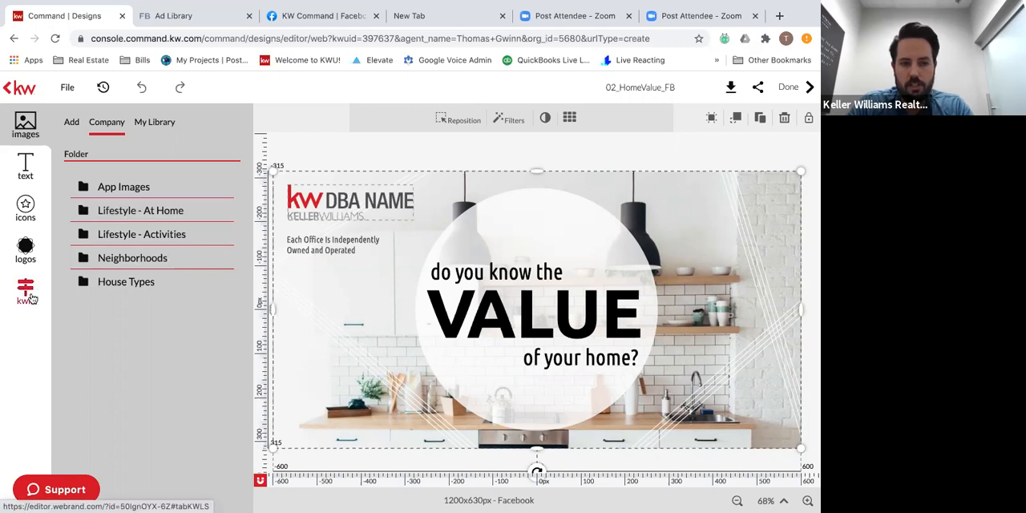
left_click(142, 128)
left_click(115, 127)
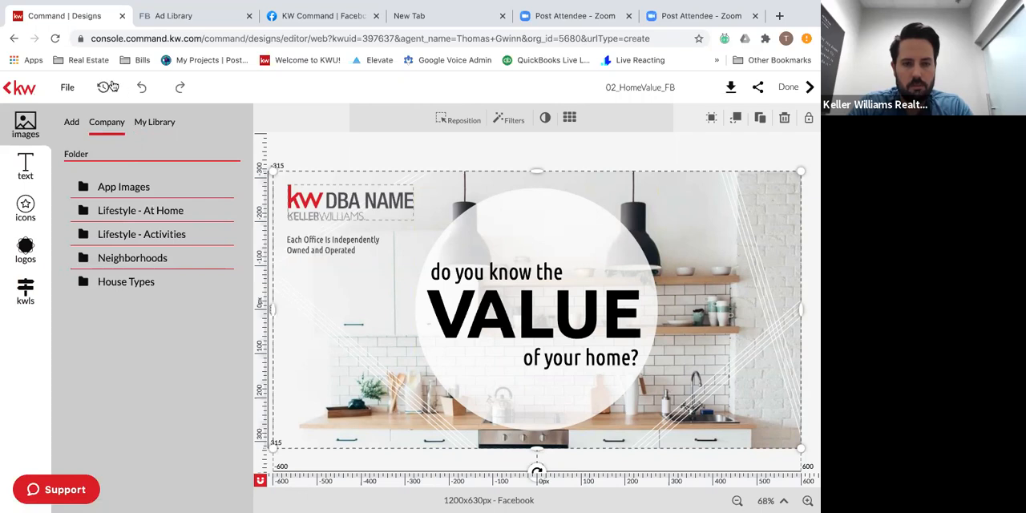
Look through the KW listing search and the outside image sources, including the Google Drive and Facebook sign-in pages.
left_click(57, 83)
left_click(25, 297)
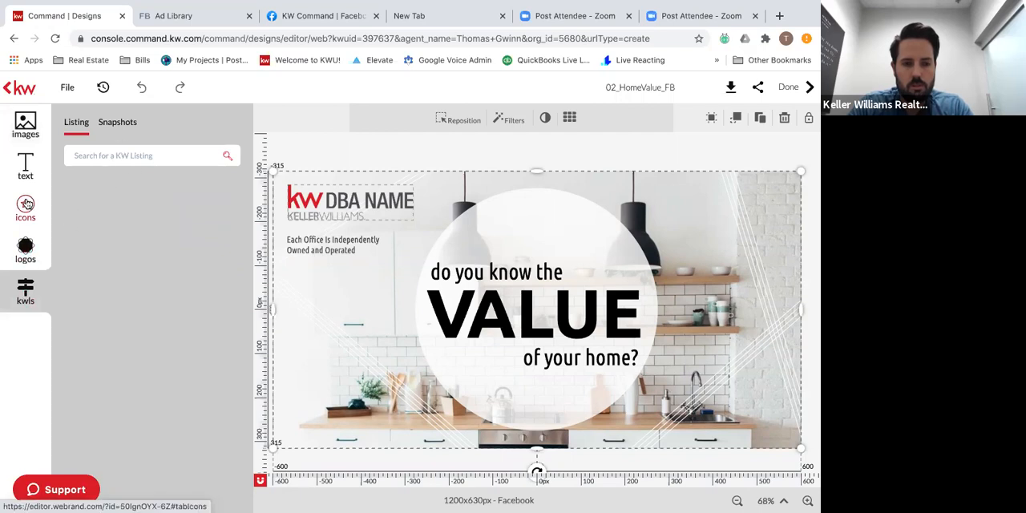
left_click(25, 128)
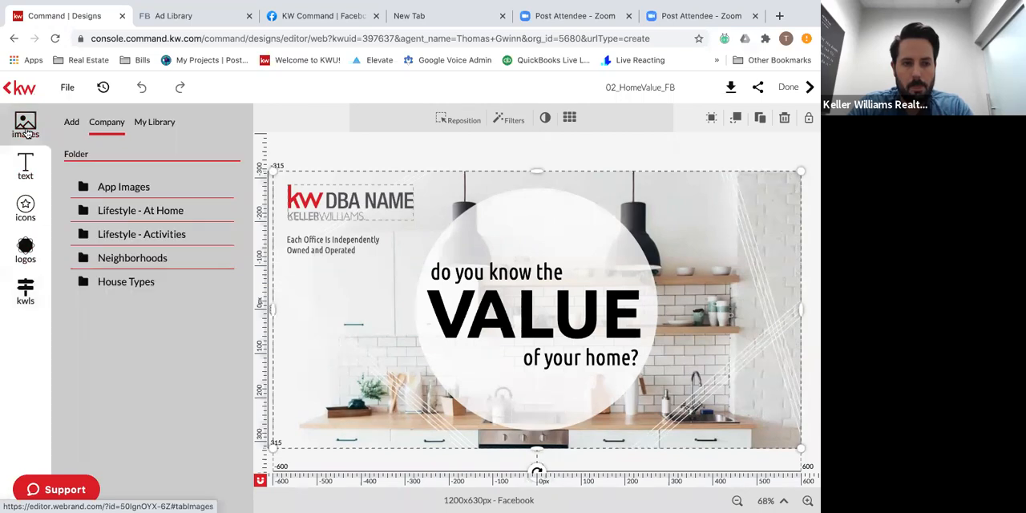
left_click(71, 122)
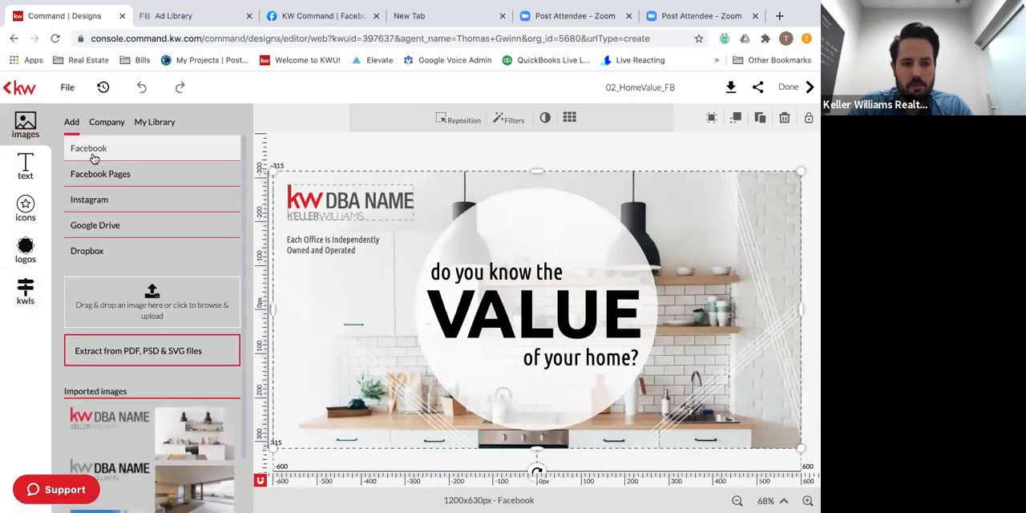
left_click(107, 226)
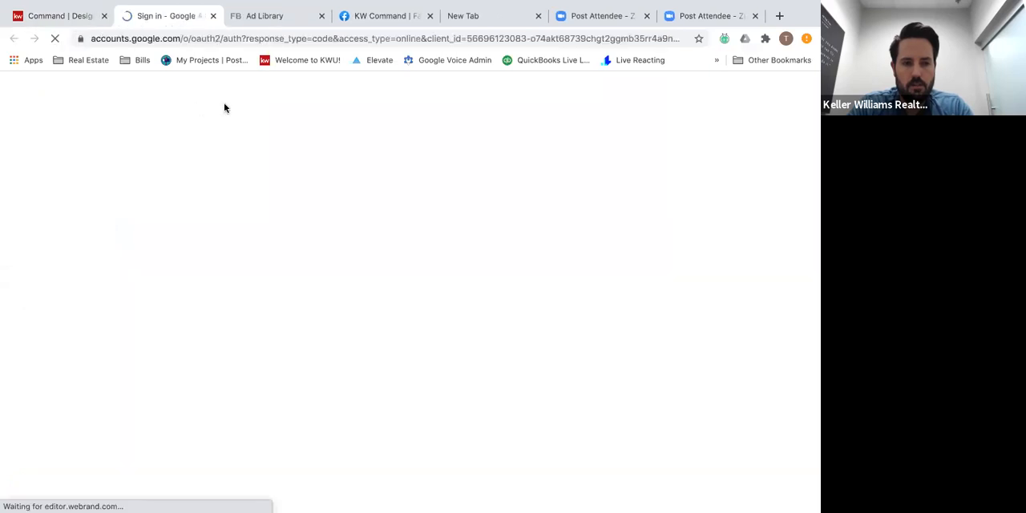
left_click(213, 17)
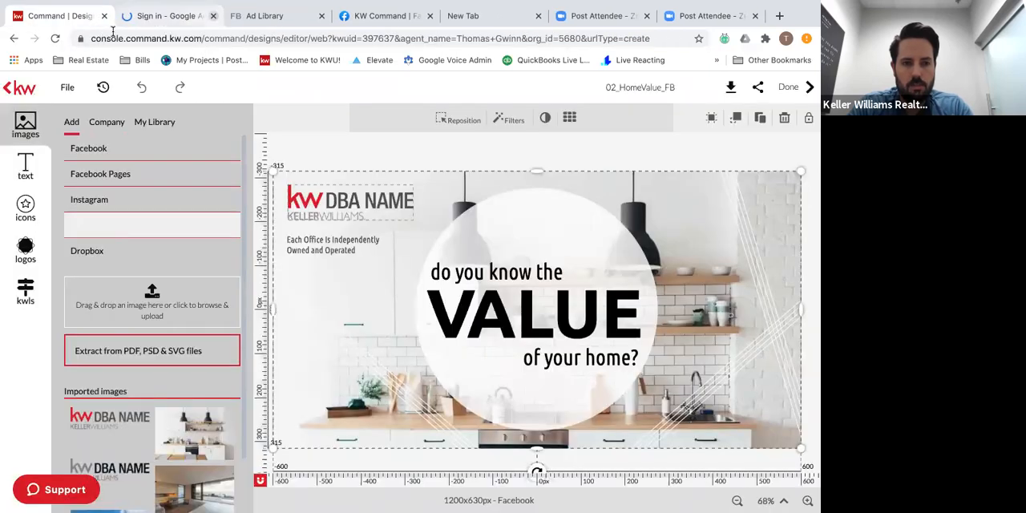
left_click(107, 149)
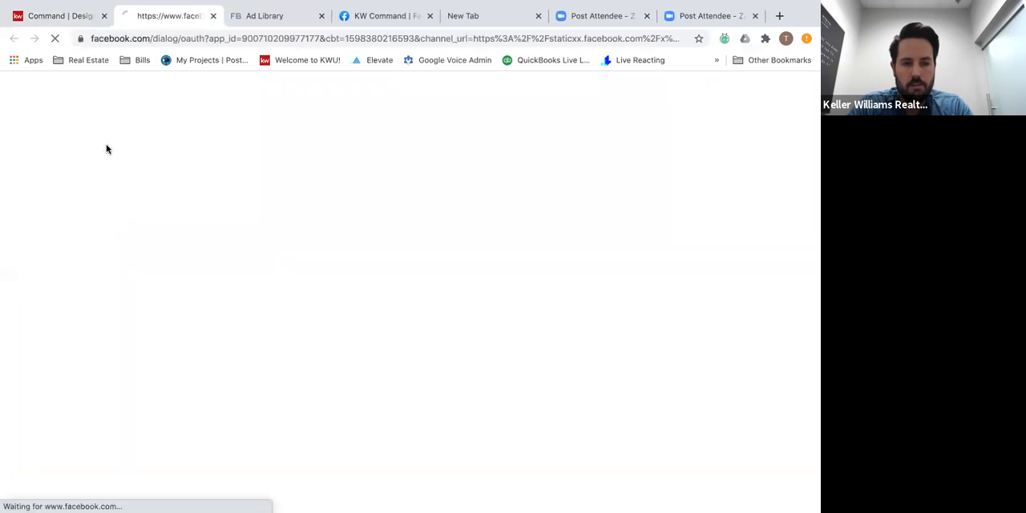
left_click(213, 17)
Connect Google Drive as an image source by choosing the agent's business Google account and granting Desygner access.
left_click(127, 227)
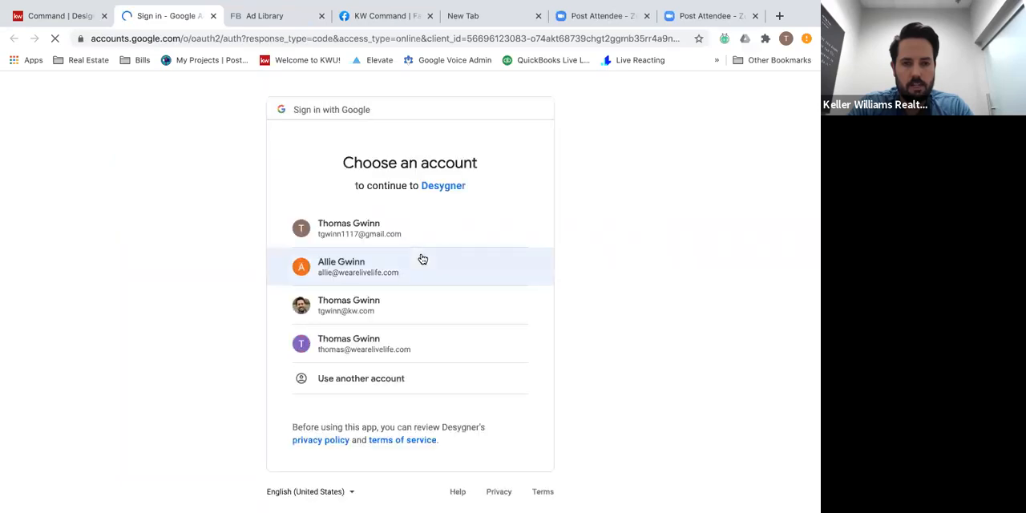
left_click(366, 348)
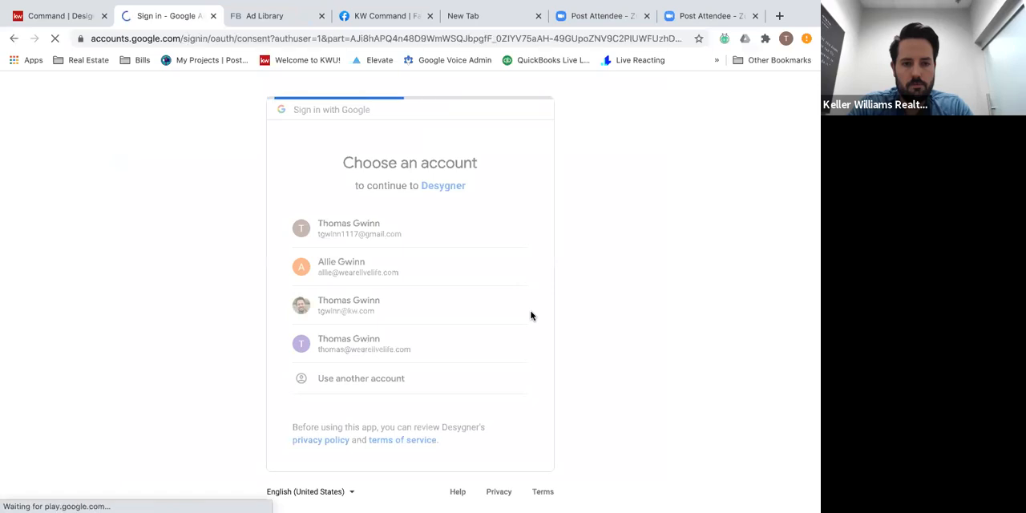
left_click(504, 425)
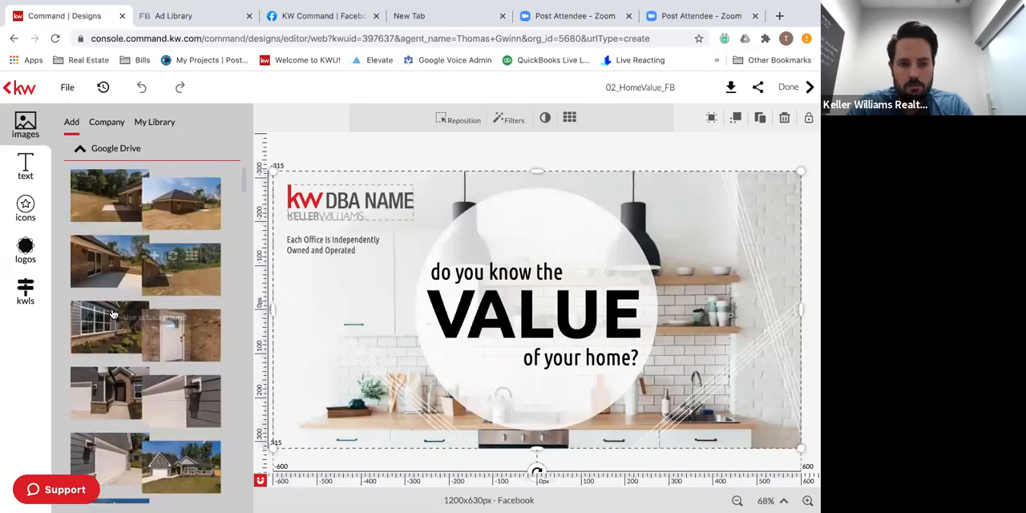
Replace the kitchen background with the Google Drive photo of the gray house with its front lawn.
scroll(196, 377, "down", 2)
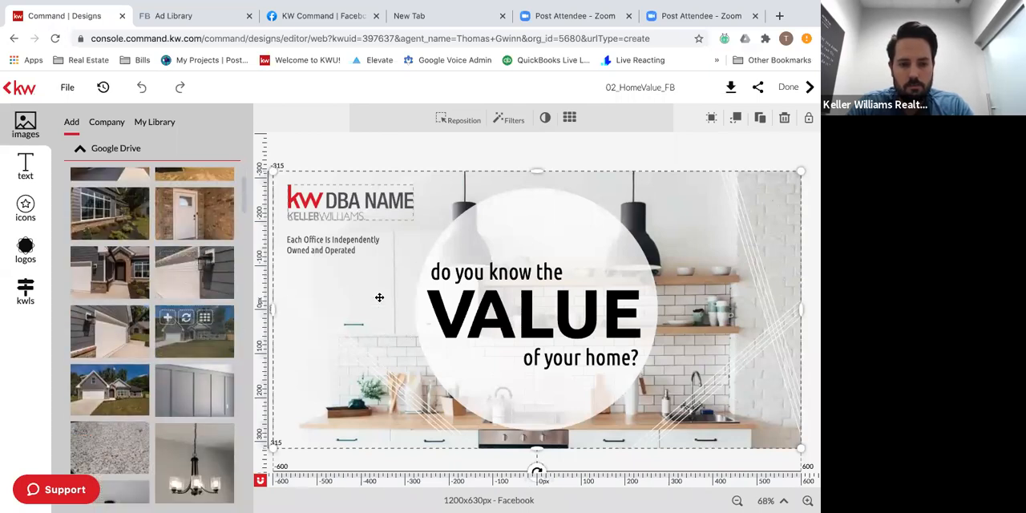
left_click(216, 328)
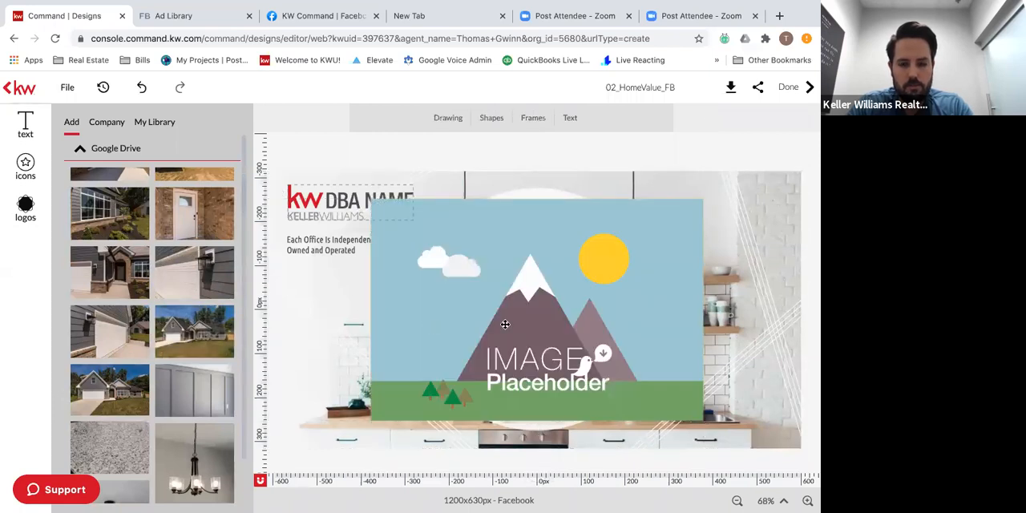
key("Delete")
left_click(346, 296)
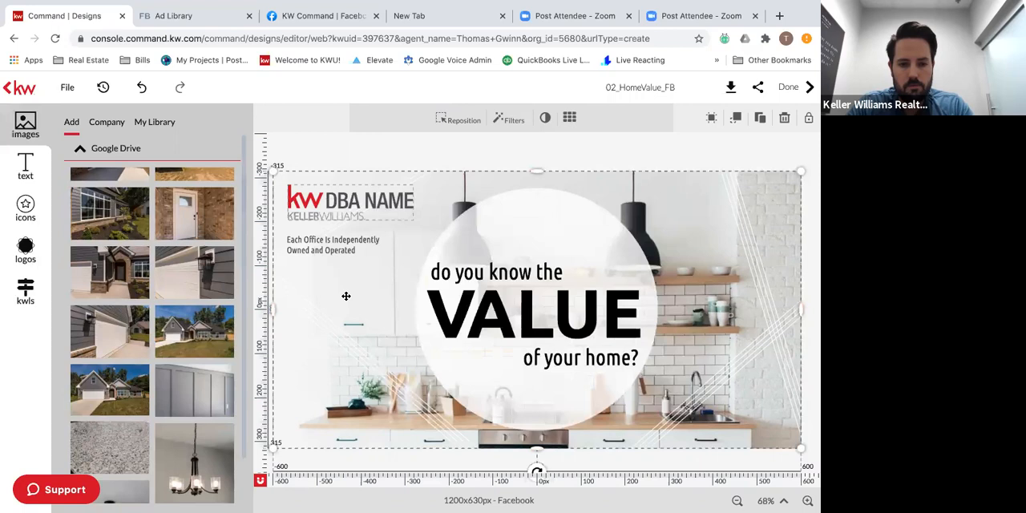
left_click(186, 319)
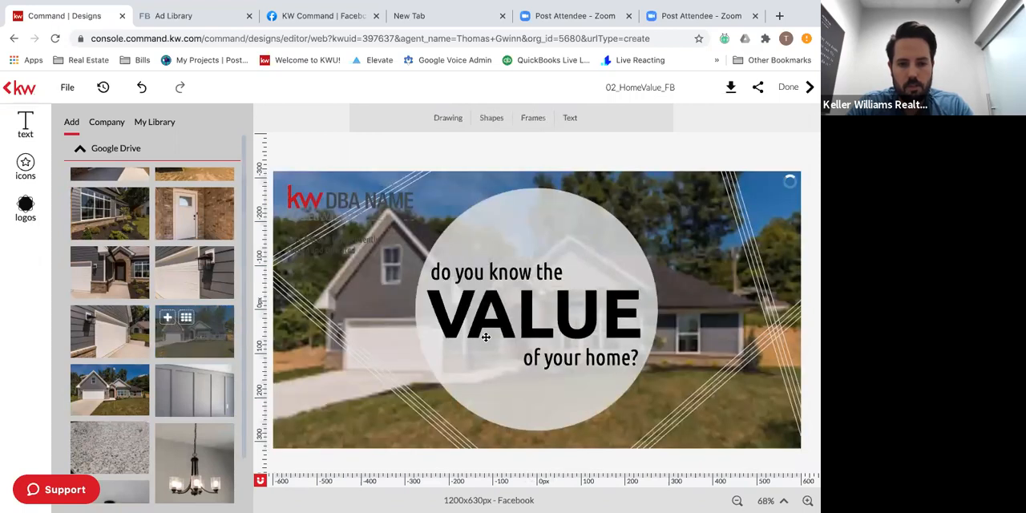
Delete the "kw DBA NAME" logo and the "Each Office Is Independently Owned and Operated" text from the design.
left_click(552, 224)
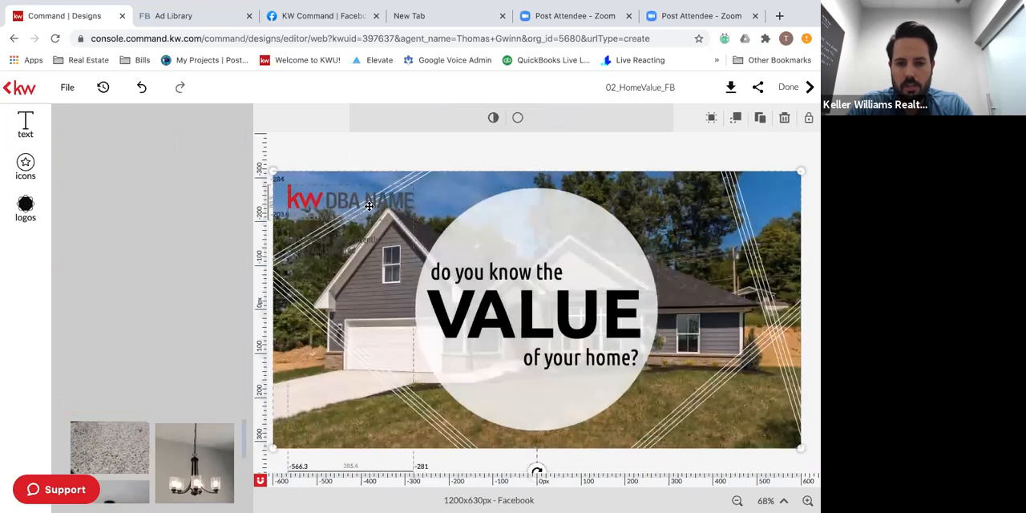
left_click(369, 206)
key("Delete")
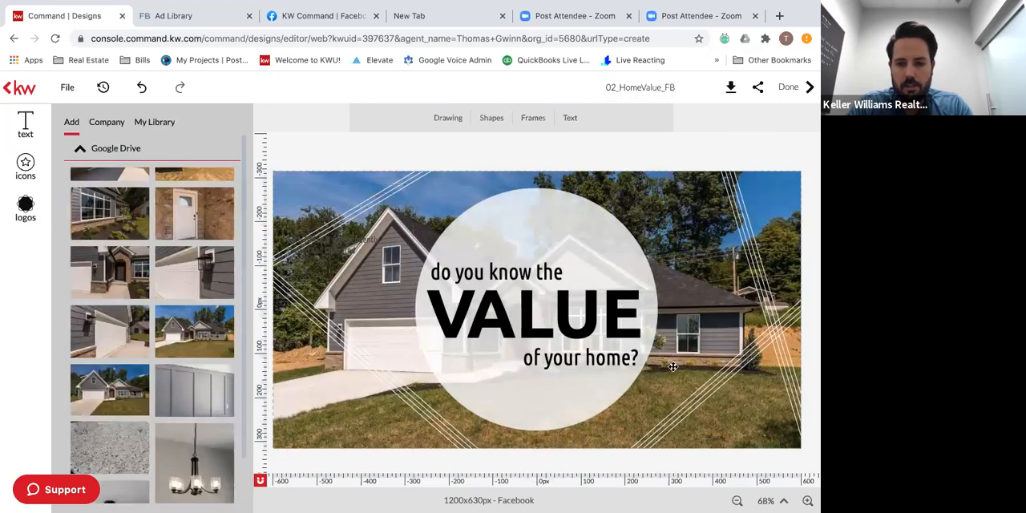
left_click(291, 241)
key("Delete")
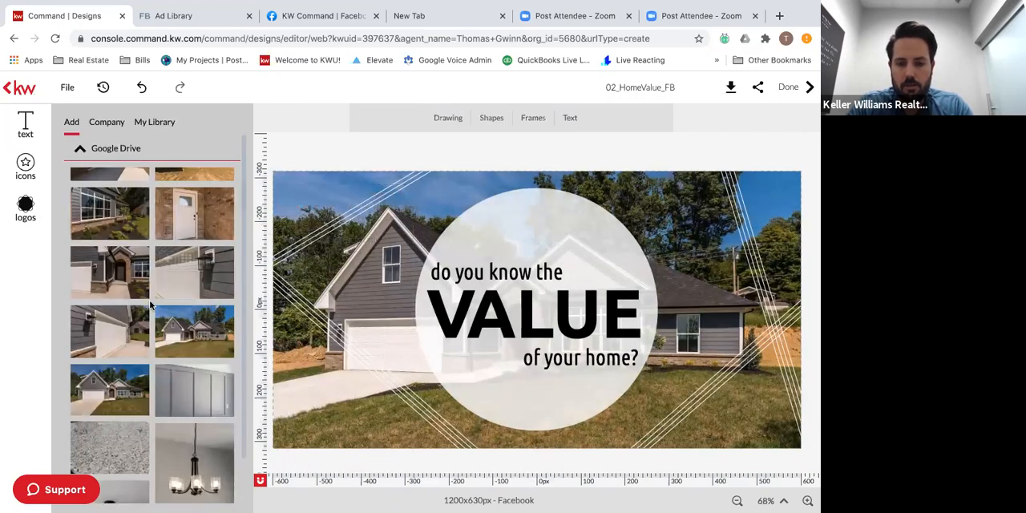
Add the Live Life Homes logo from the personal logo library and center it in the white circle below "of your home?".
scroll(128, 298, "up", 2)
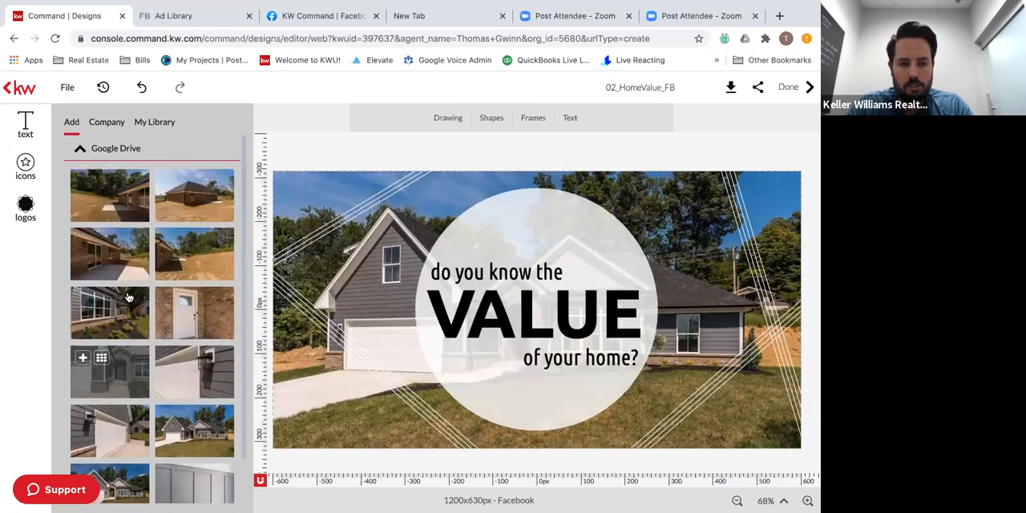
scroll(128, 297, "down", 5)
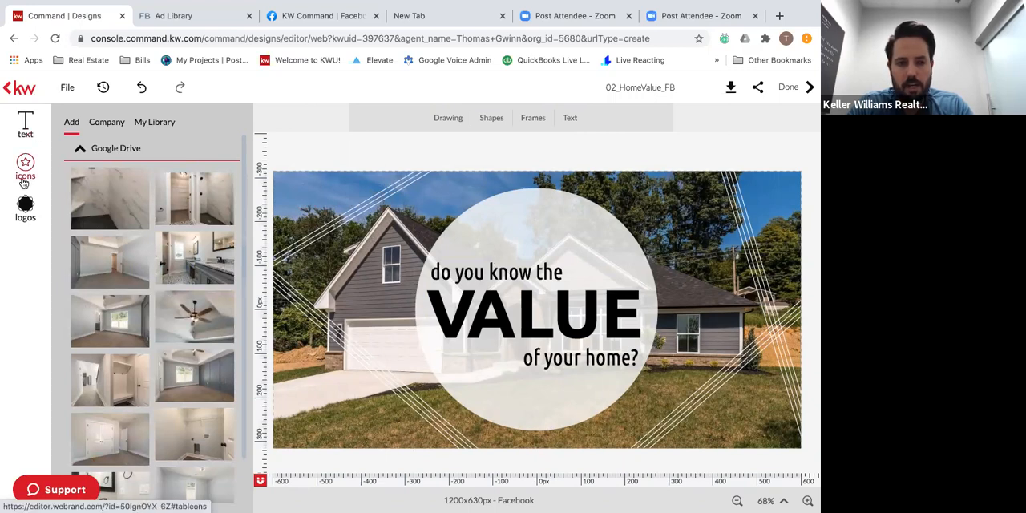
left_click(25, 207)
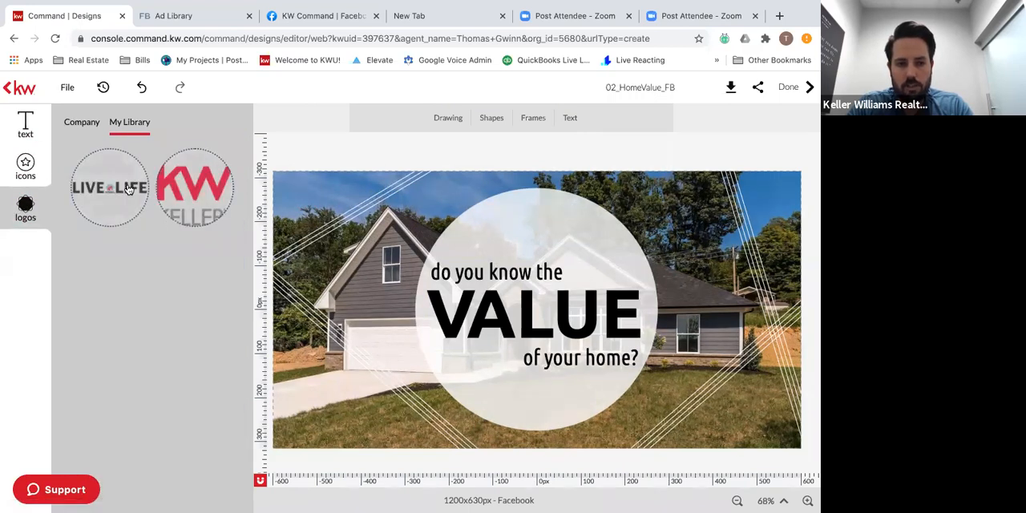
left_click(199, 191)
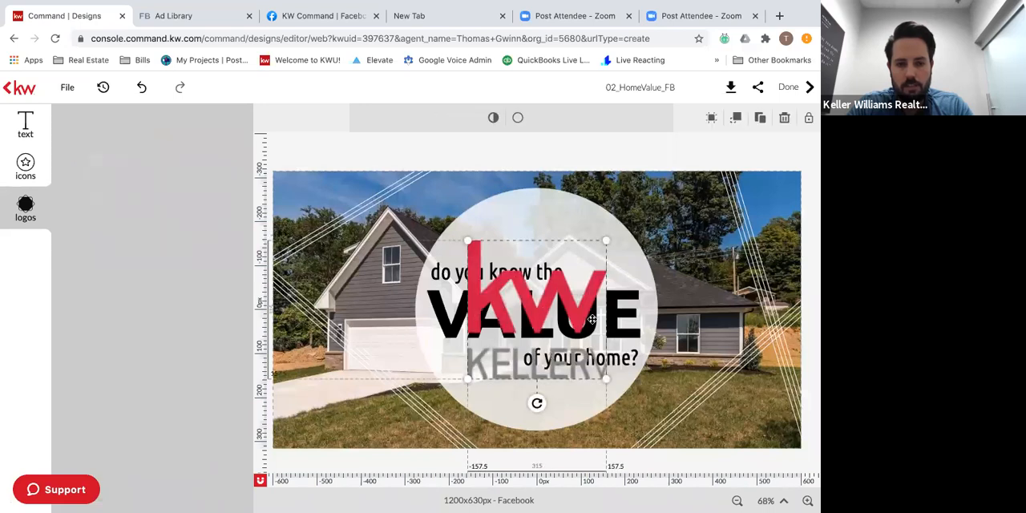
key("Delete")
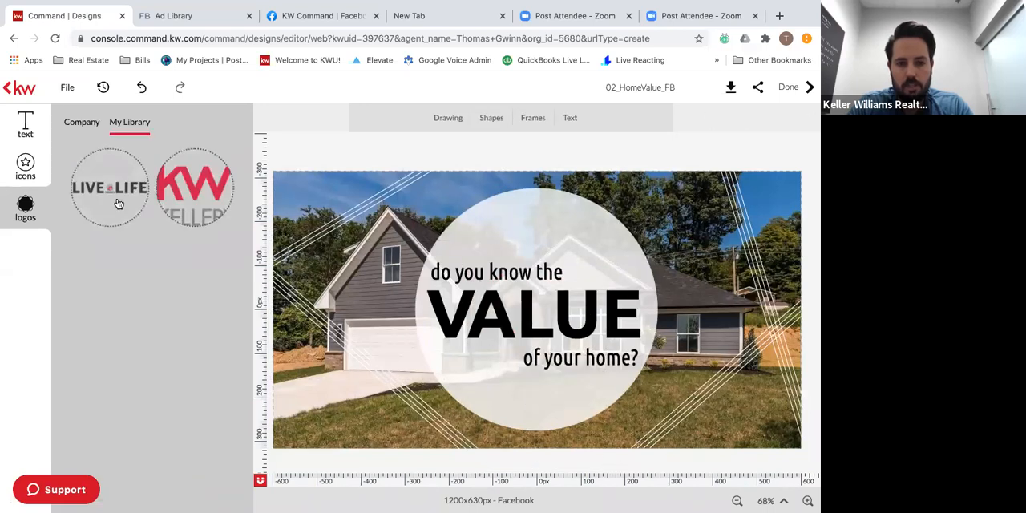
left_click(118, 204)
left_click_drag(715, 404, 720, 422)
left_click_drag(572, 310, 553, 396)
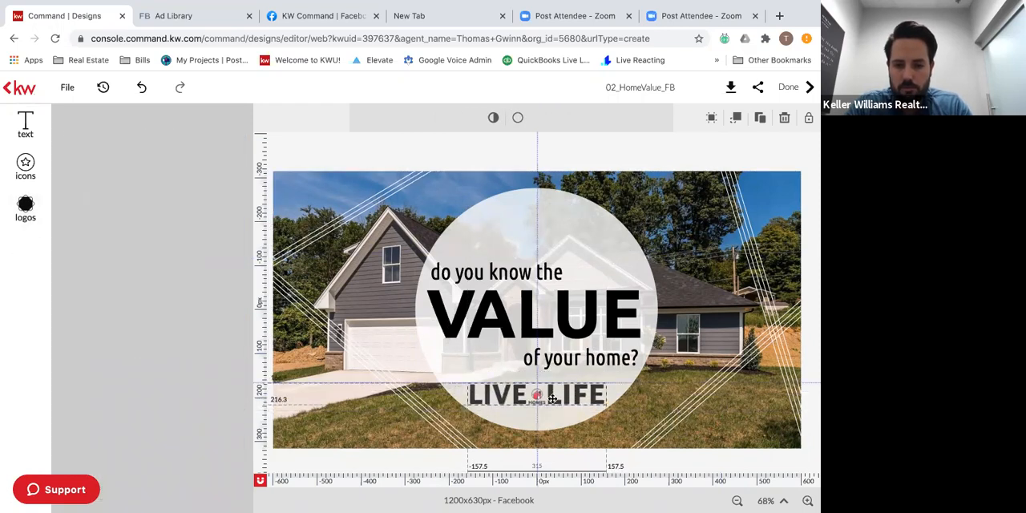
Rename the design as Home Valuation, finish editing and save the changes.
left_click(734, 265)
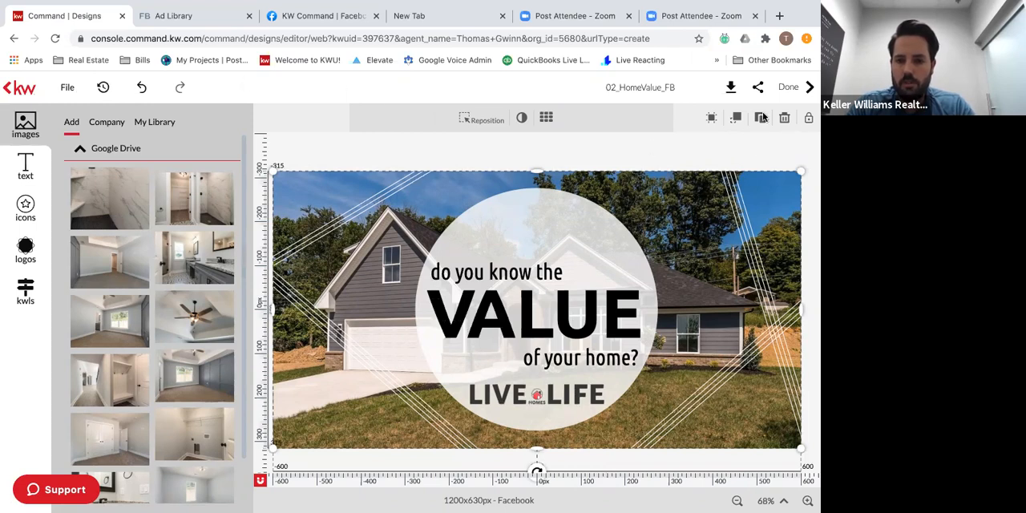
left_click(674, 88)
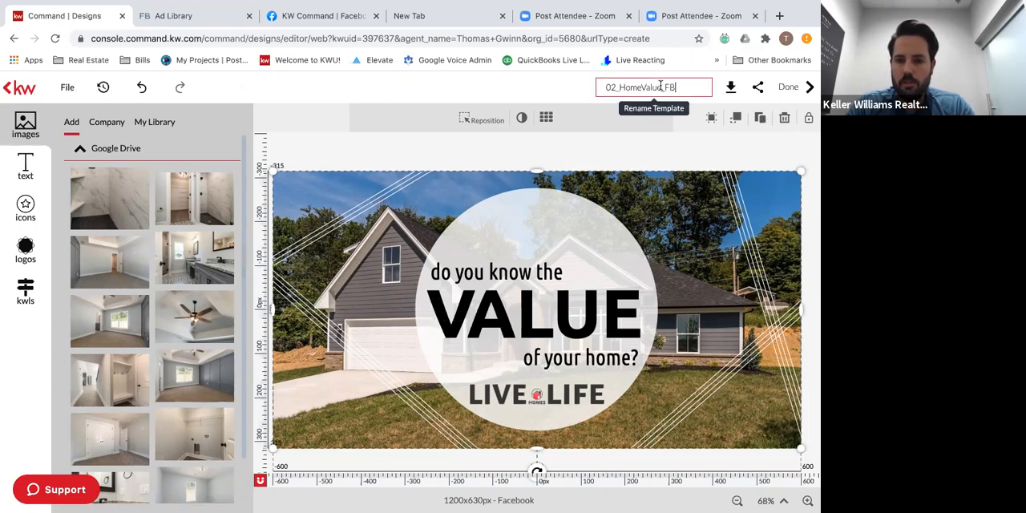
double_click(661, 86)
type("Home Val")
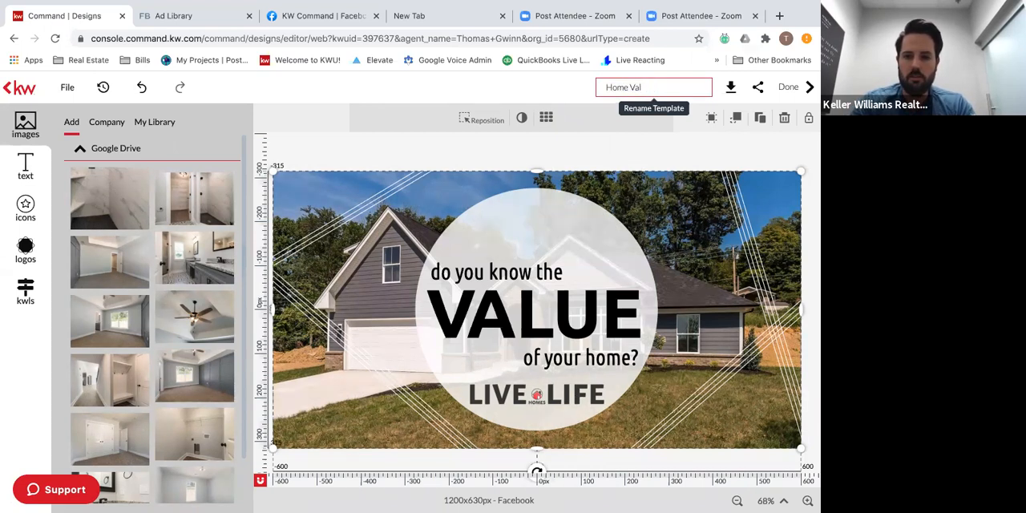
left_click(795, 96)
left_click(794, 96)
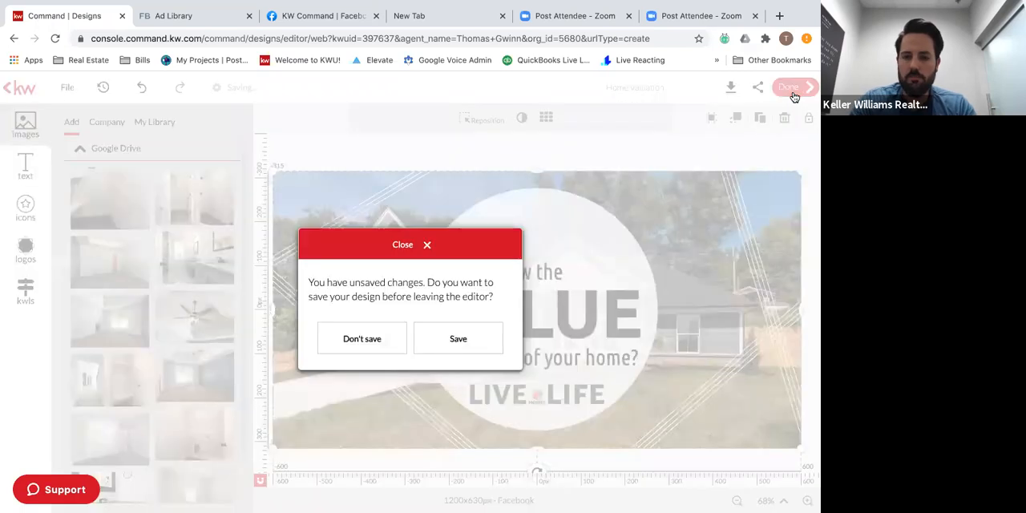
left_click(459, 338)
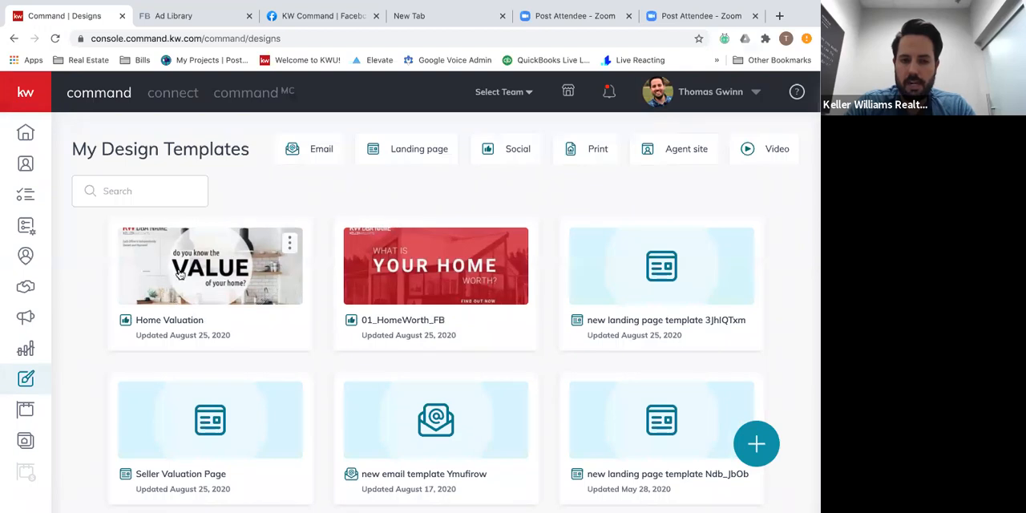
Open the newest published landing page from the Consumer landing pages list and review its home value report content.
left_click(26, 442)
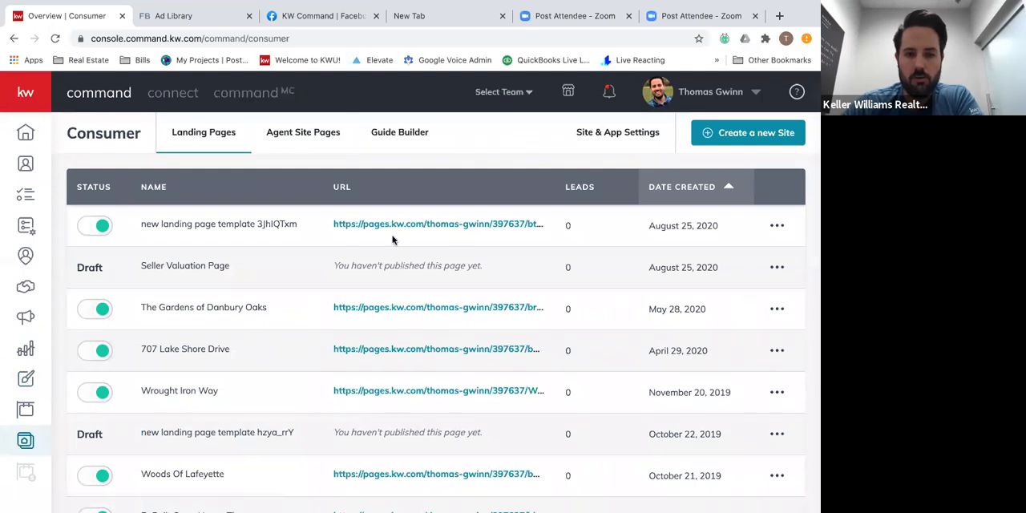
left_click(414, 224)
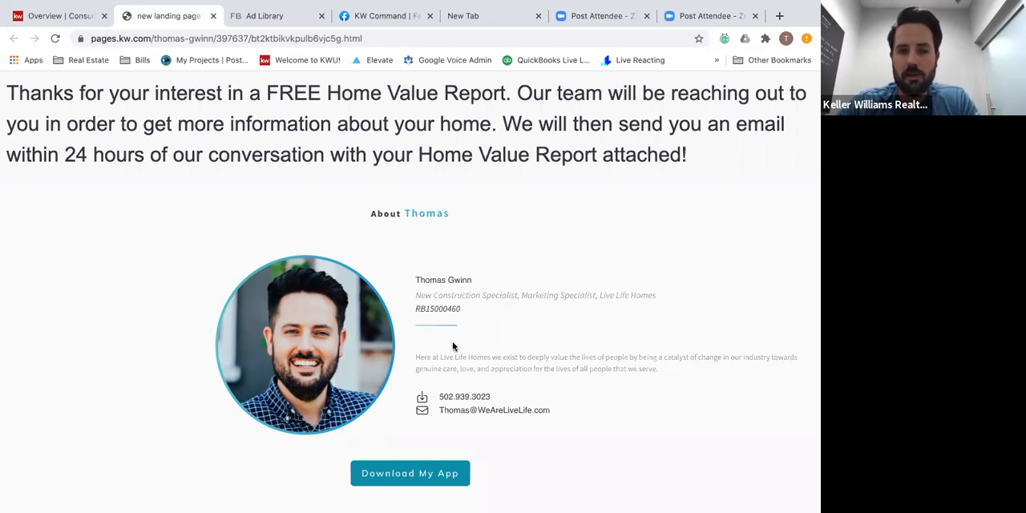
left_click(275, 15)
left_click(177, 11)
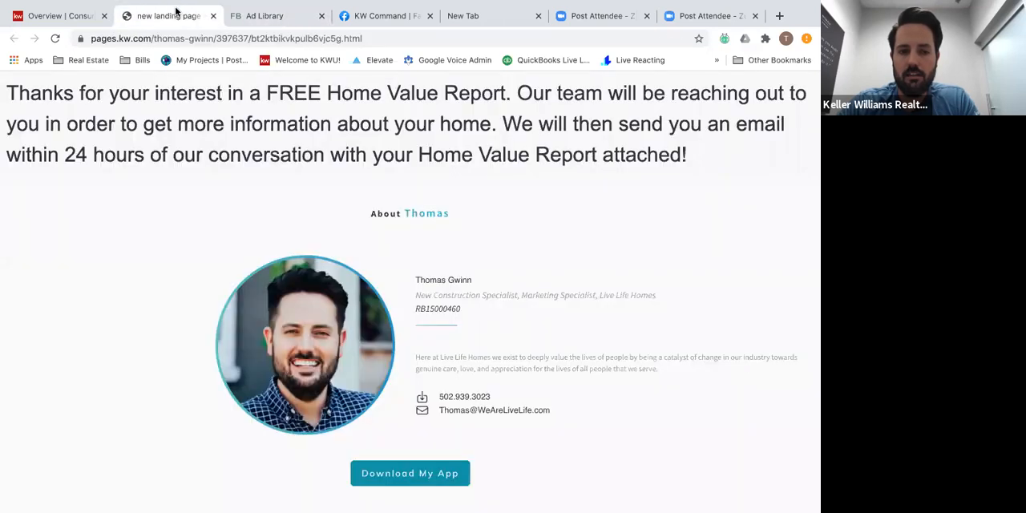
Return to the Consumer landing pages and create a new site displayed as a standalone page.
left_click(35, 17)
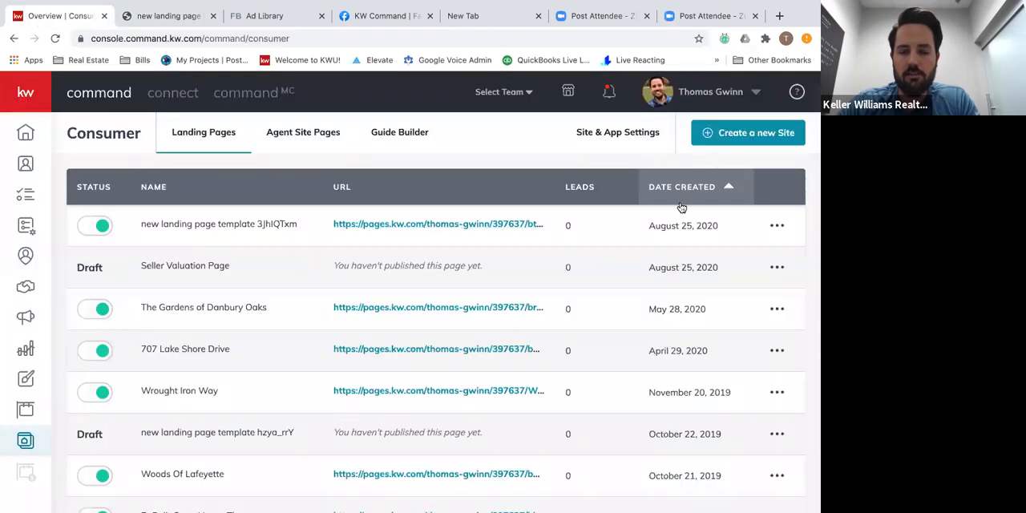
left_click(24, 446)
left_click(742, 138)
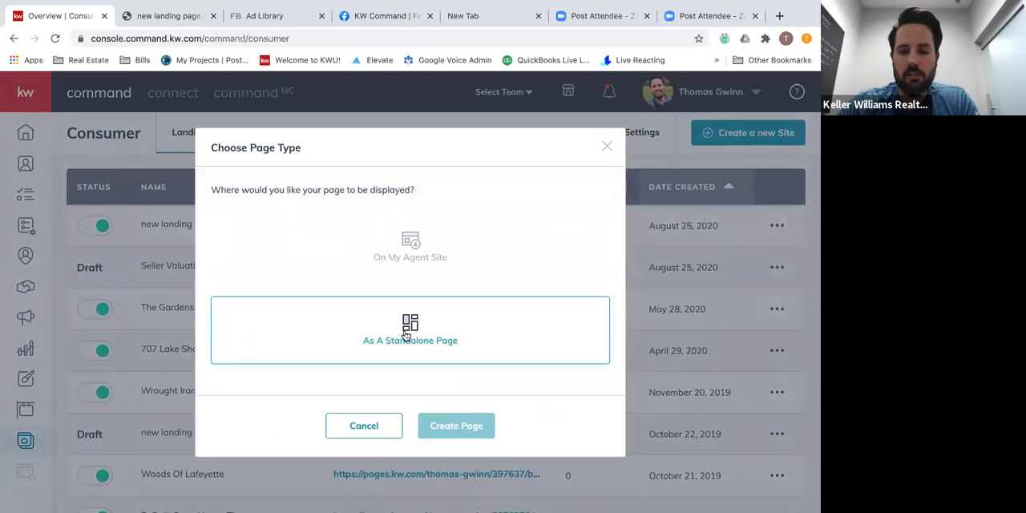
left_click(407, 335)
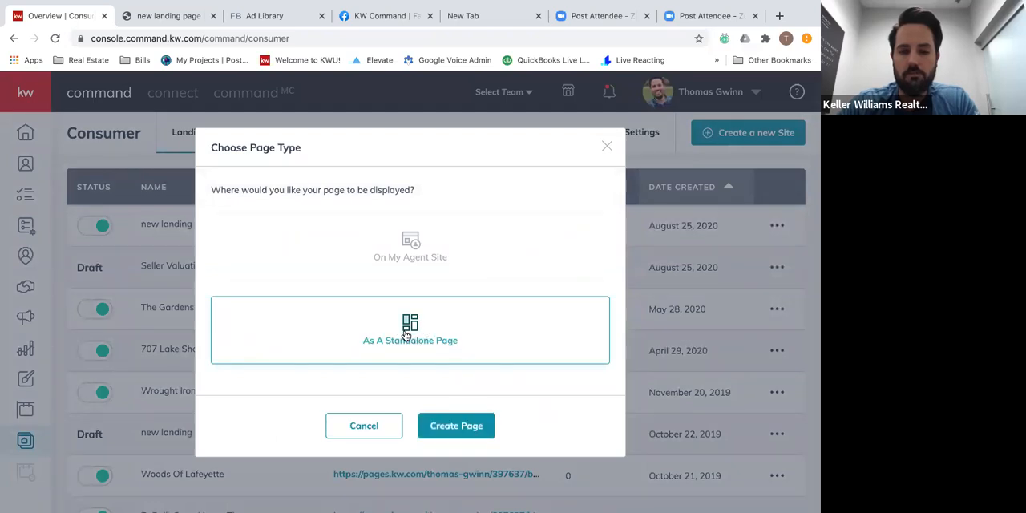
left_click(444, 426)
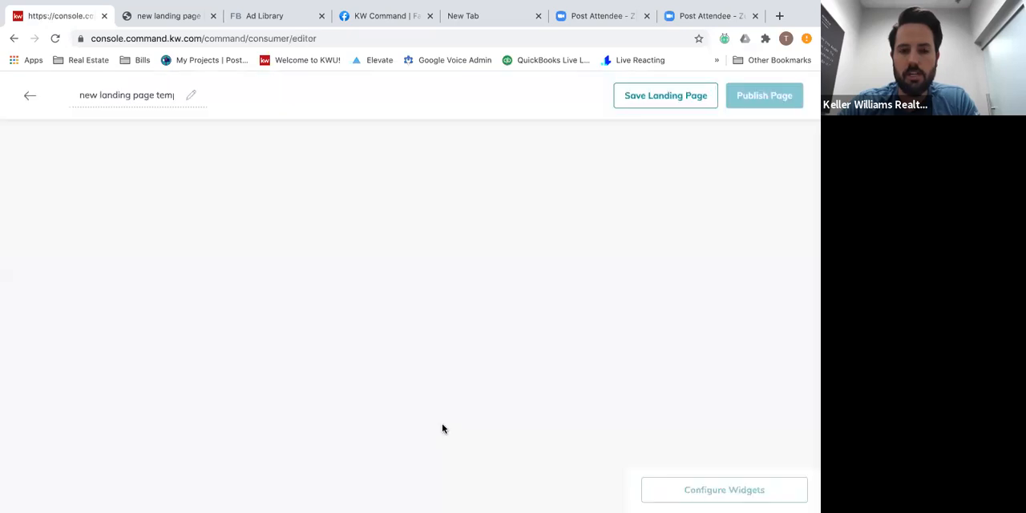
Rename the new landing page as Home Valuation Page.
triple_click(143, 110)
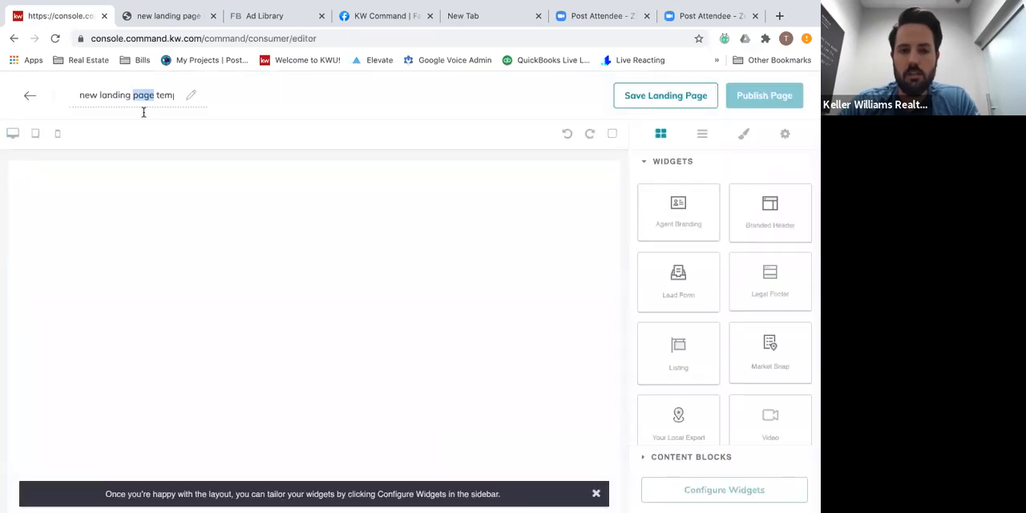
type("Home")
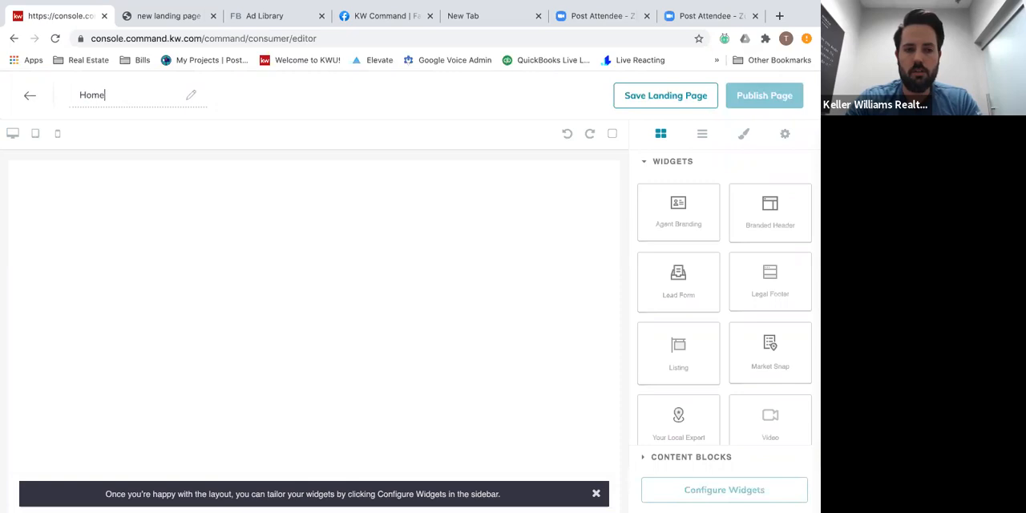
type(" Valuation ")
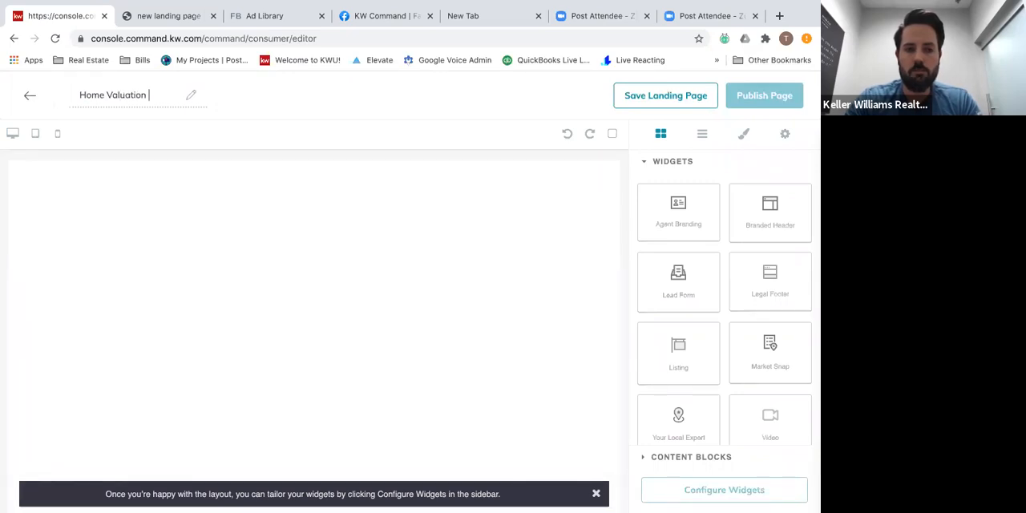
type("Page")
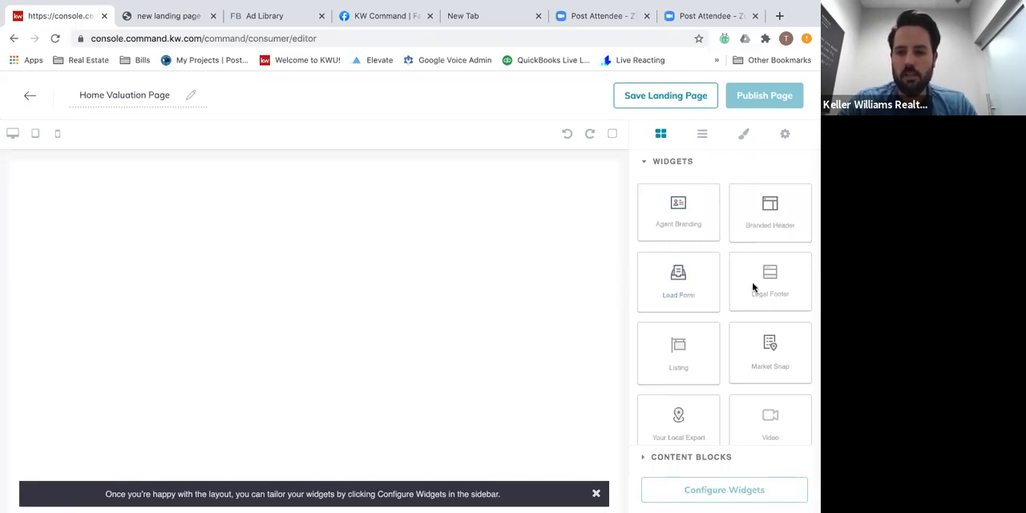
Add a text content block at the top of the blank landing page.
scroll(680, 354, "down", 1)
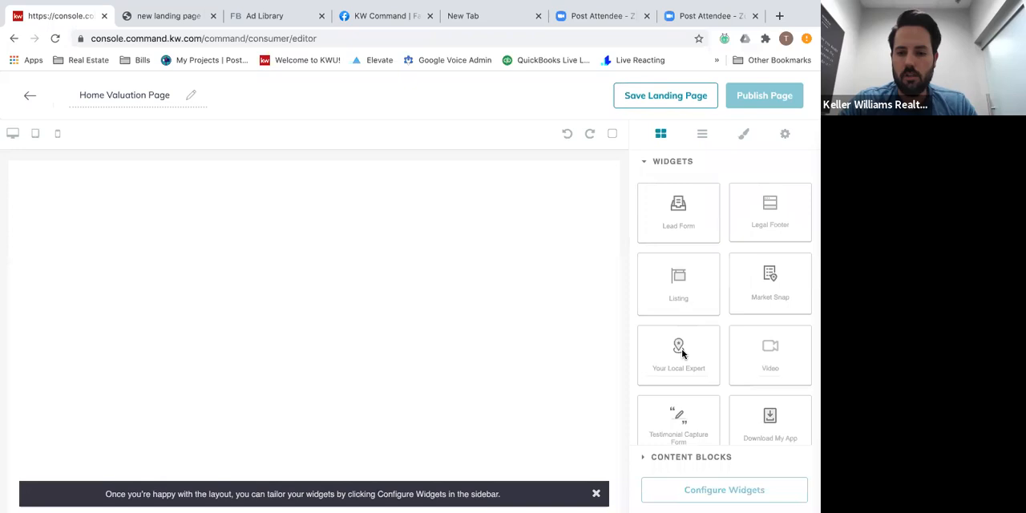
left_click(680, 457)
left_click_drag(769, 243, 443, 206)
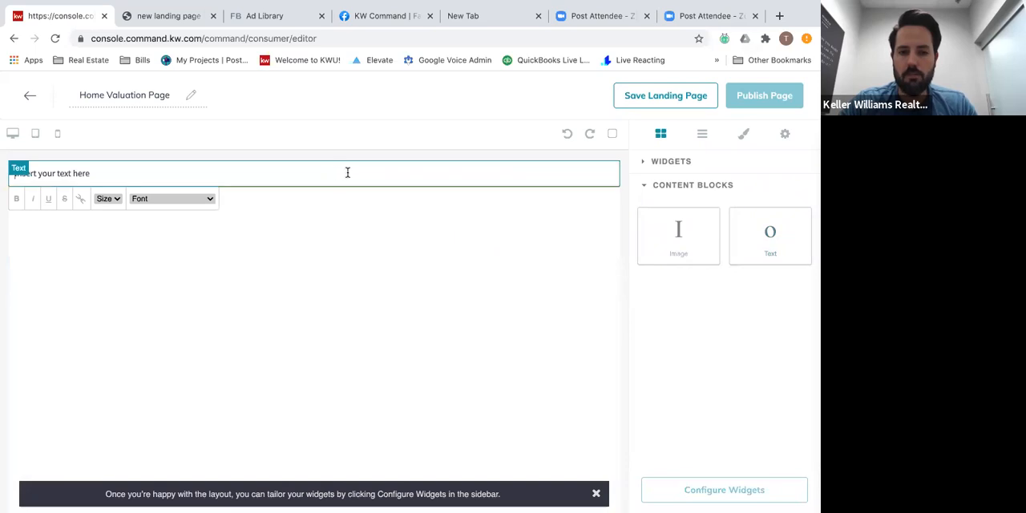
Replace the placeholder text with "Thanks for your interest in our FREE report. We will be in contact shortly!".
left_click(347, 172)
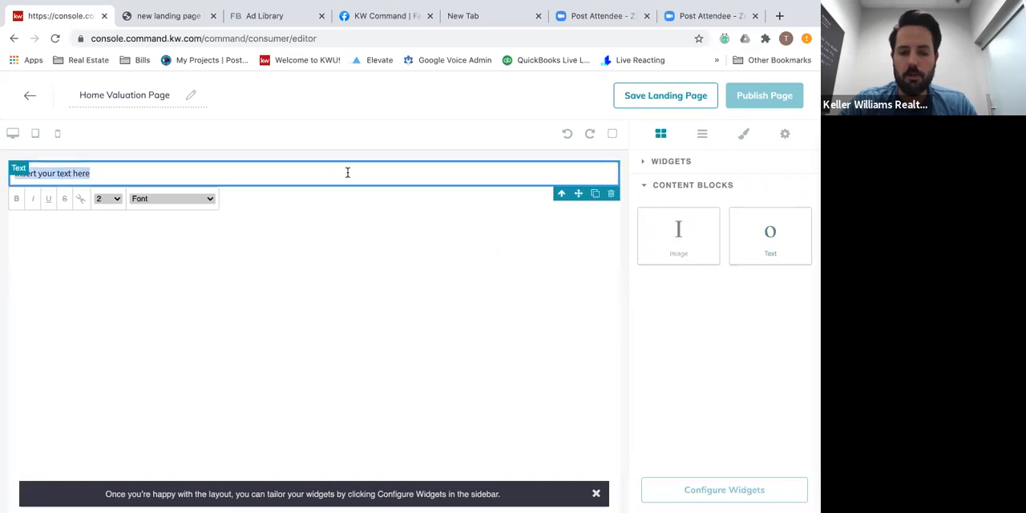
key("BackSpace")
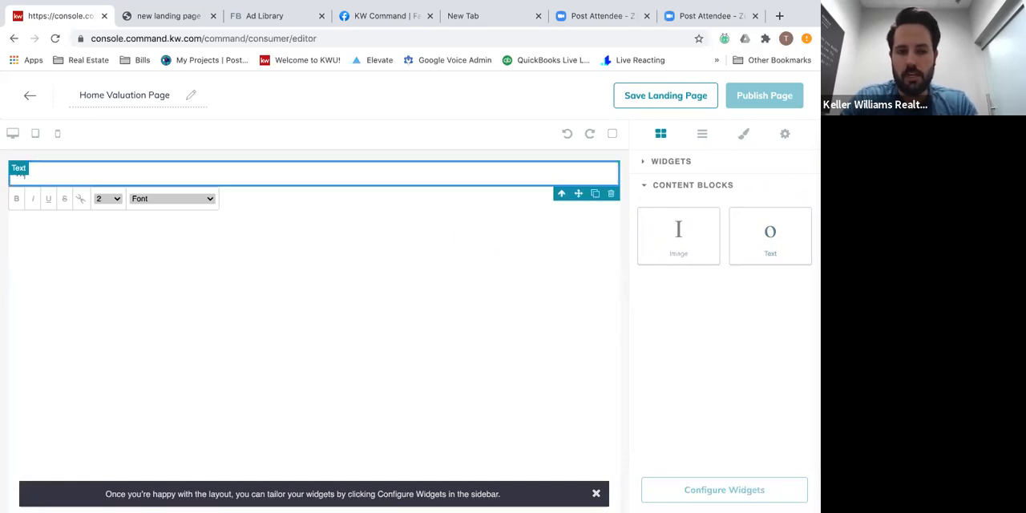
type("Thanks for")
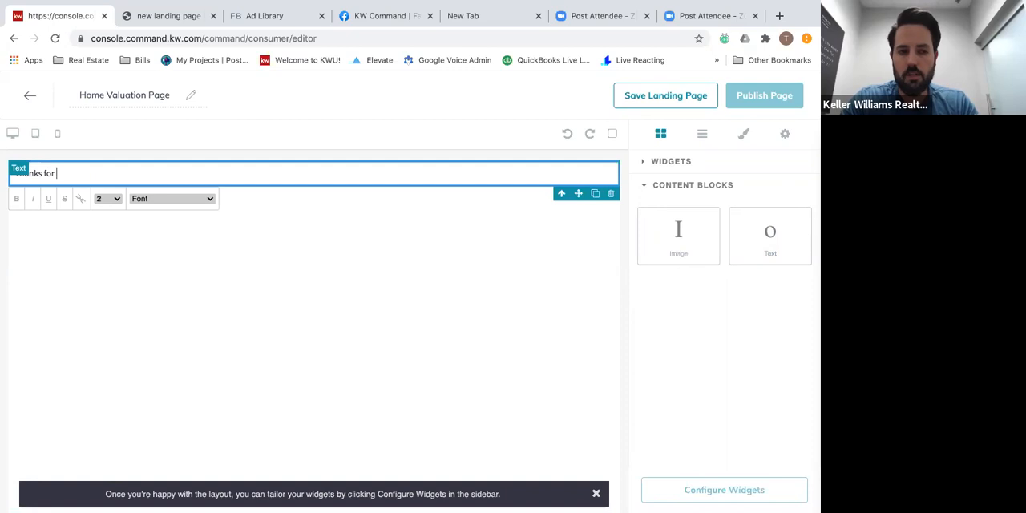
type("your inte")
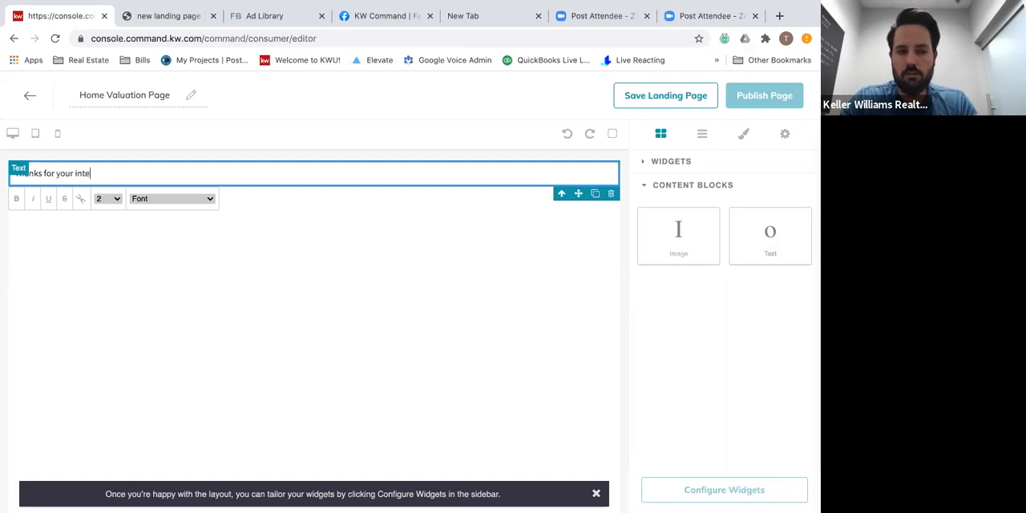
type("rest in our FREE rep")
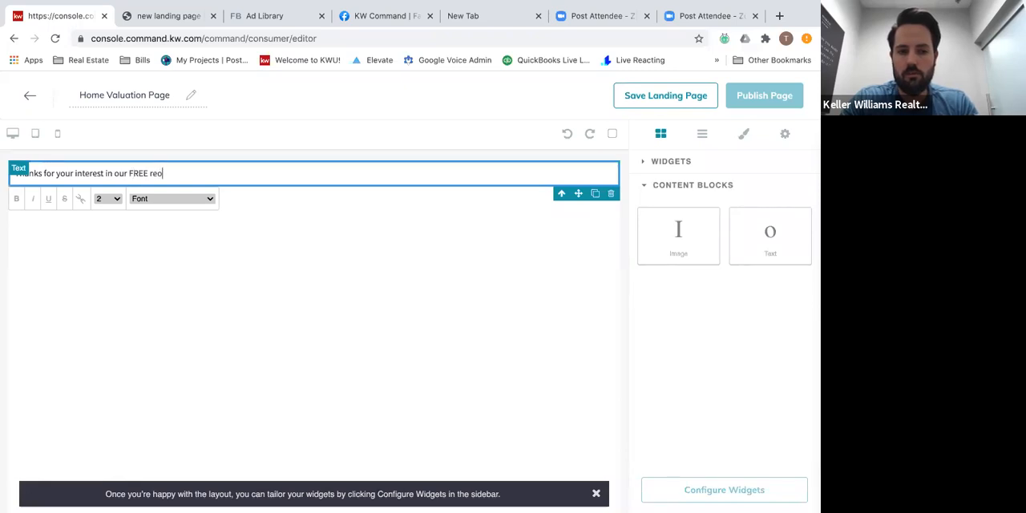
type("ort")
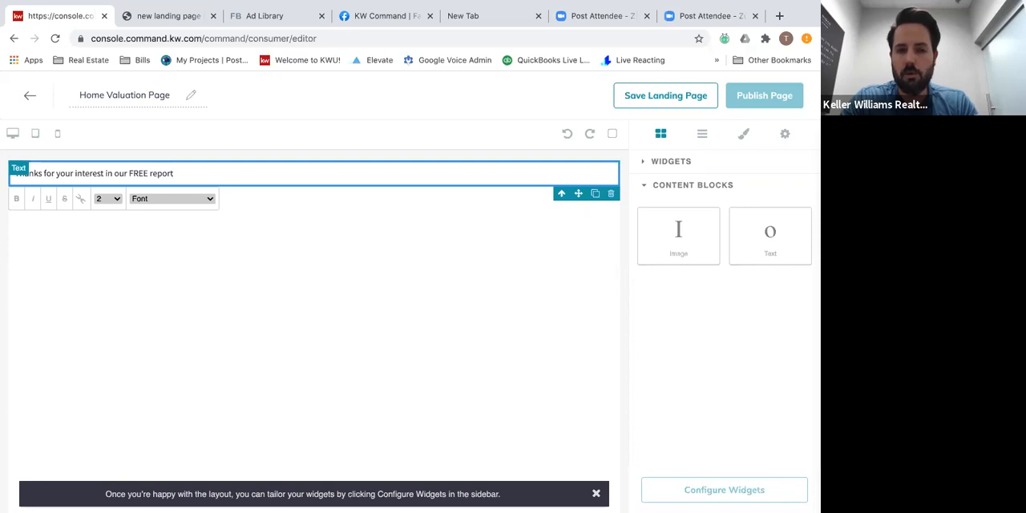
type(". We")
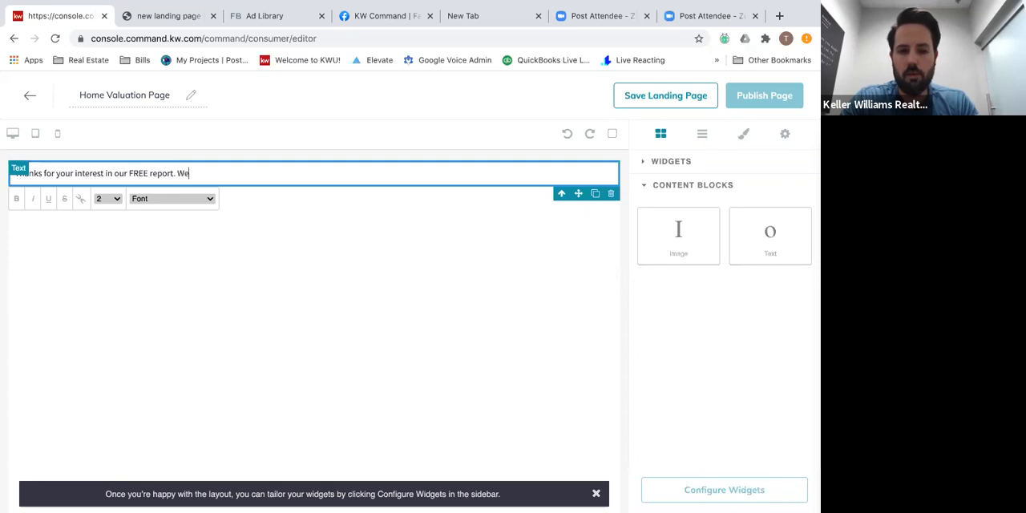
type(" will be in contact shortly!")
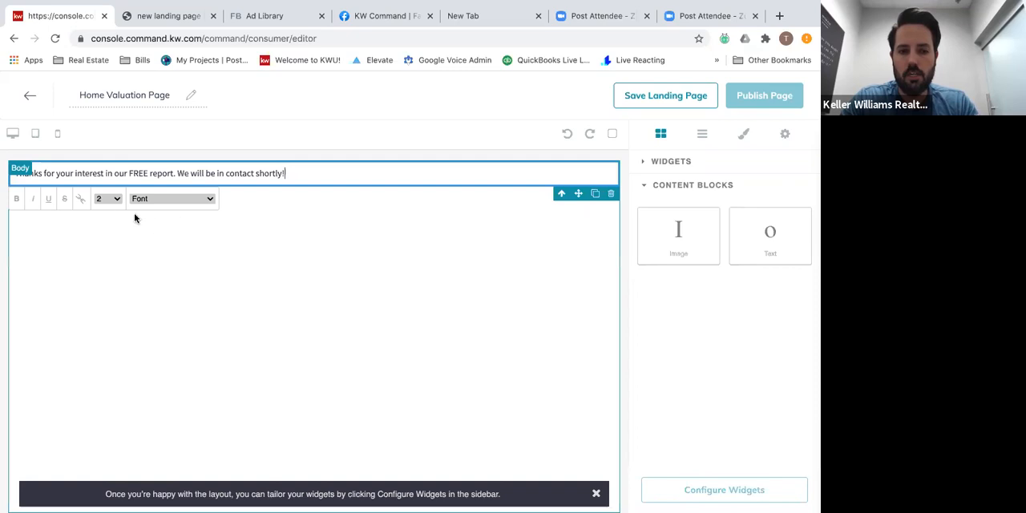
Set the size of the whole thank-you text to 6.
left_click(105, 199)
left_click(104, 243)
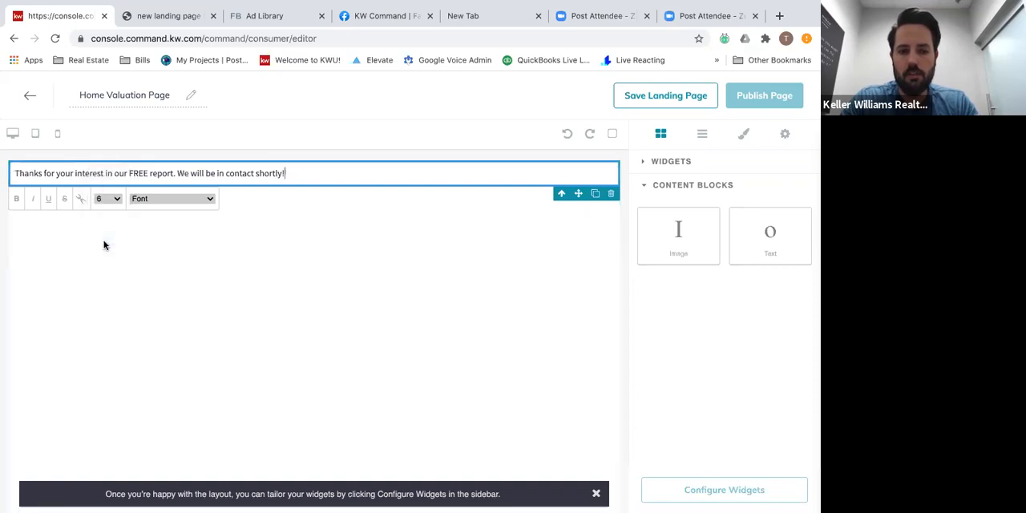
left_click(284, 230)
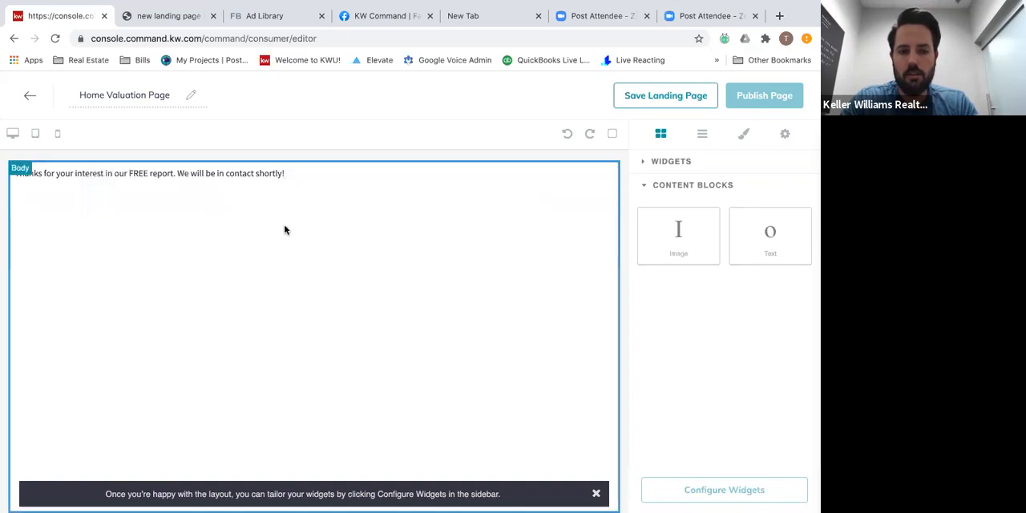
left_click(286, 178)
triple_click(284, 173)
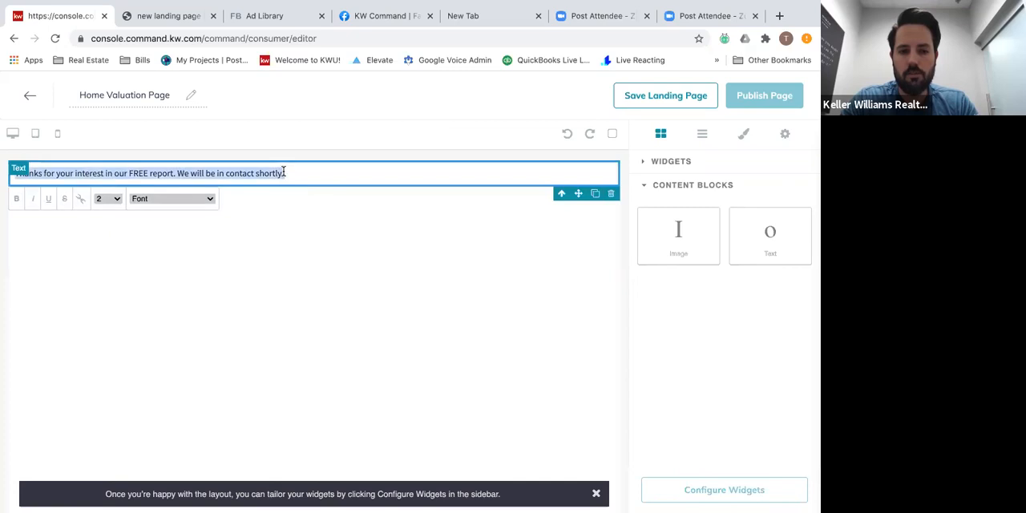
left_click(105, 199)
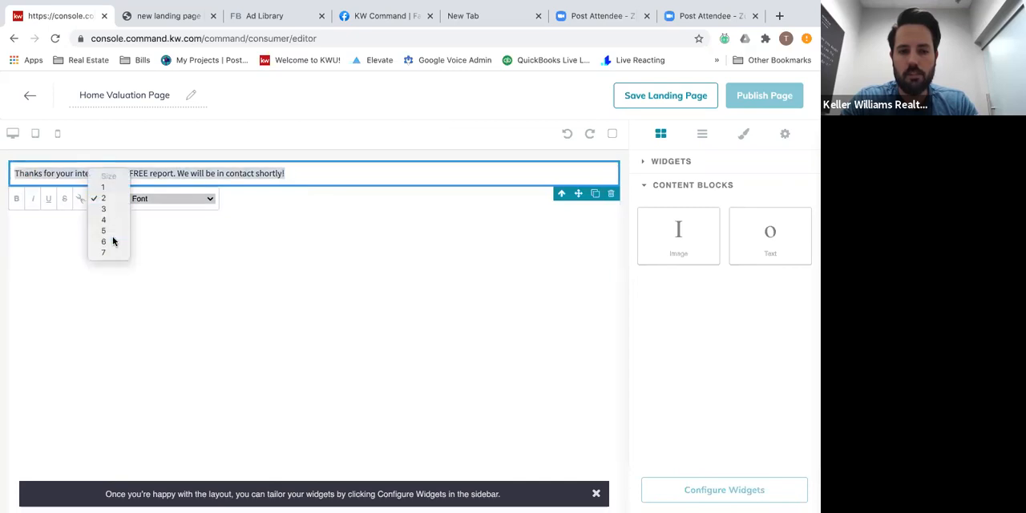
left_click(109, 241)
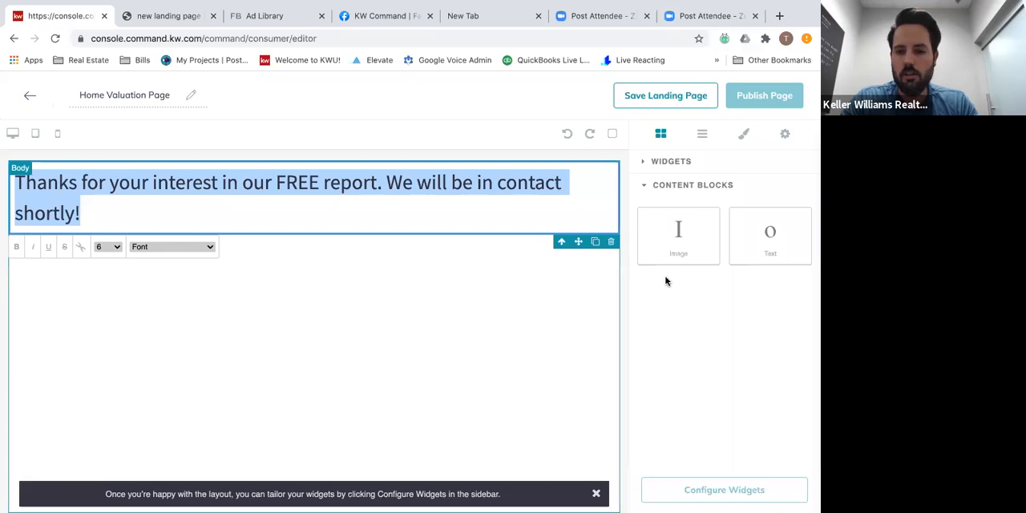
Add the Your Local Expert widget below the thank-you text and review its agent details.
left_click(672, 170)
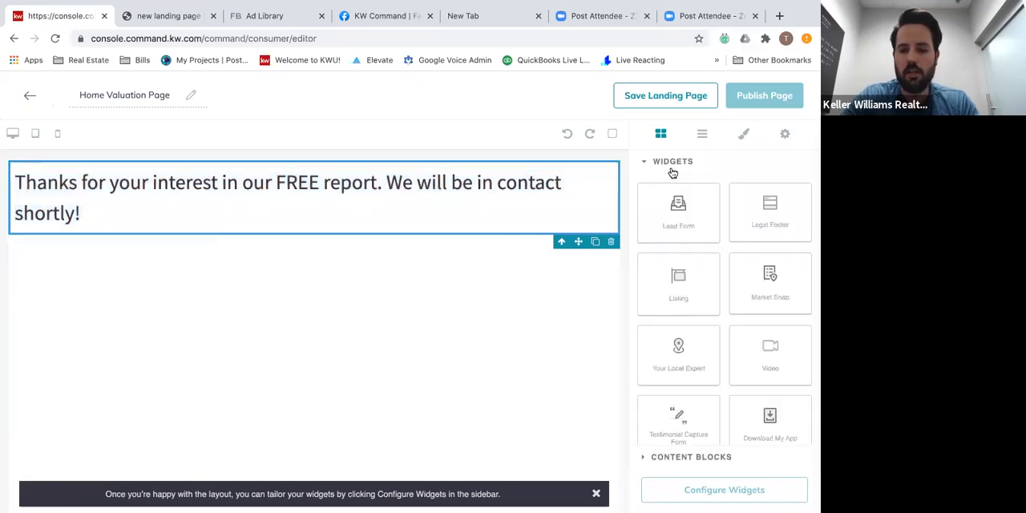
left_click_drag(714, 362, 449, 321)
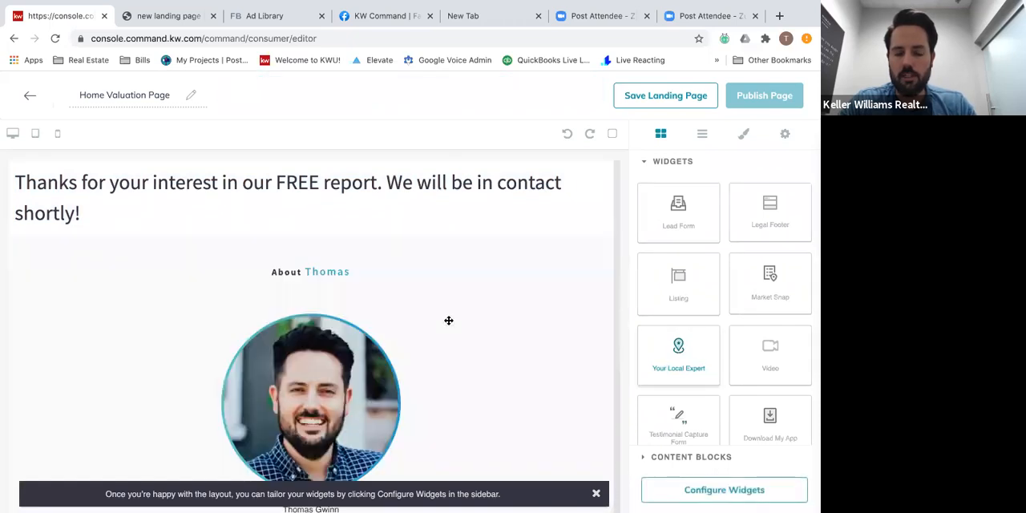
scroll(449, 321, "down", 5)
scroll(362, 322, "up", 5)
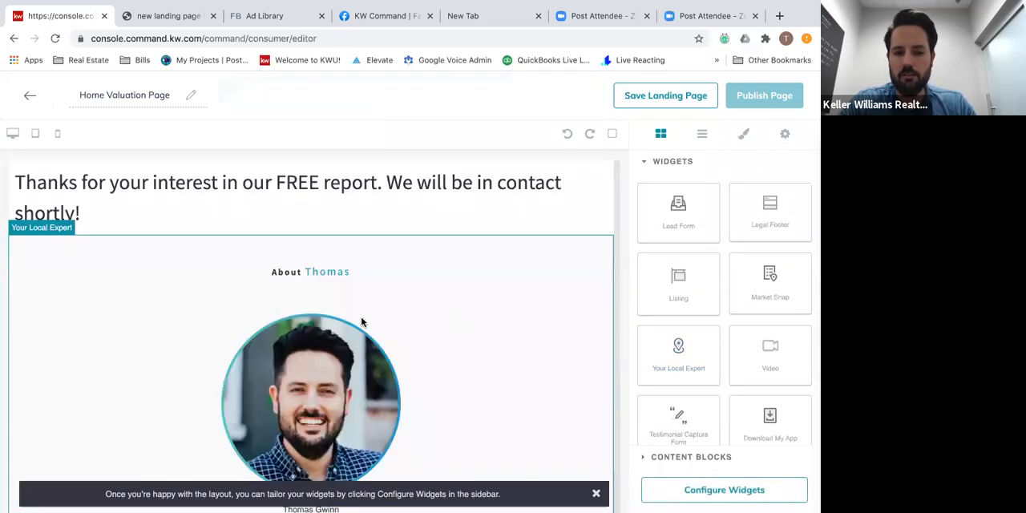
scroll(249, 338, "down", 3)
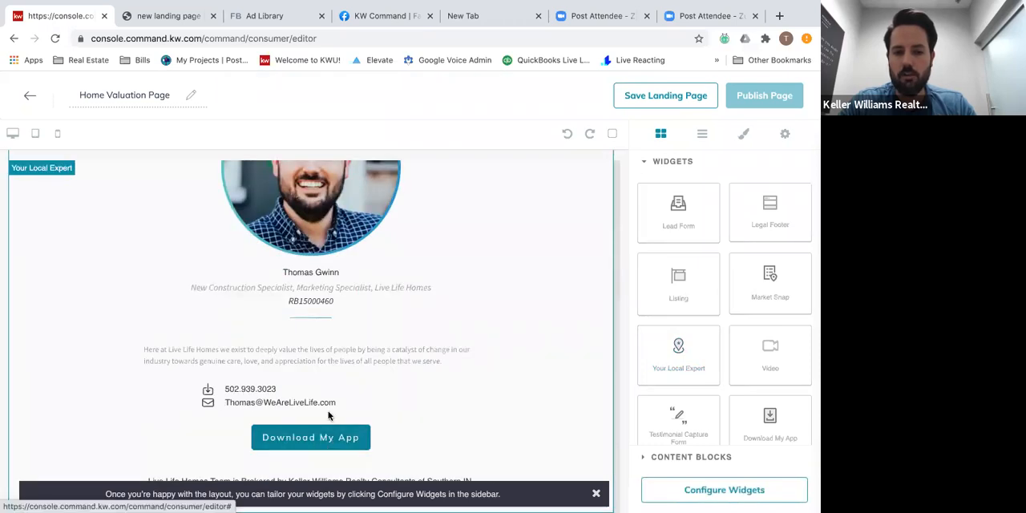
scroll(328, 411, "up", 3)
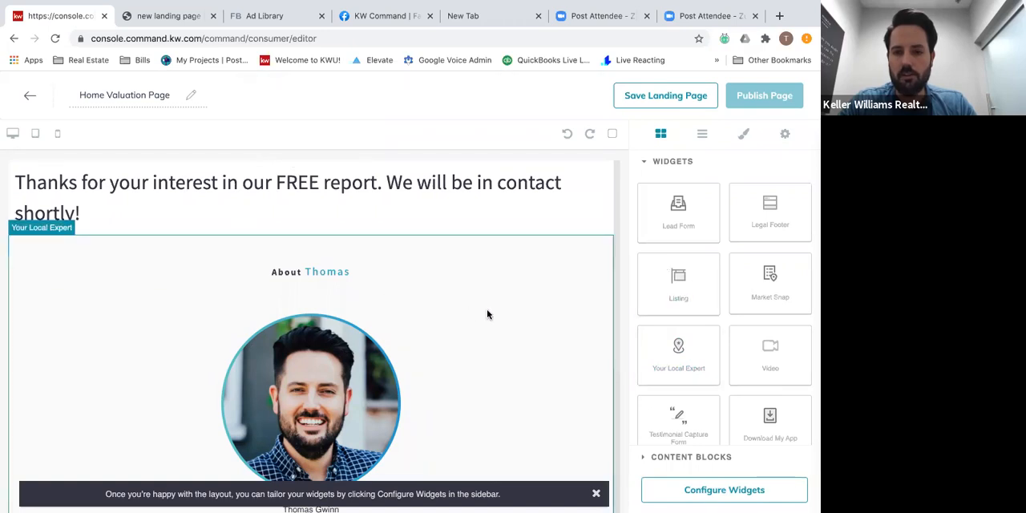
Configure the Your Local Expert widget with "test" as the app download link, apply it, and publish the landing page.
left_click(708, 499)
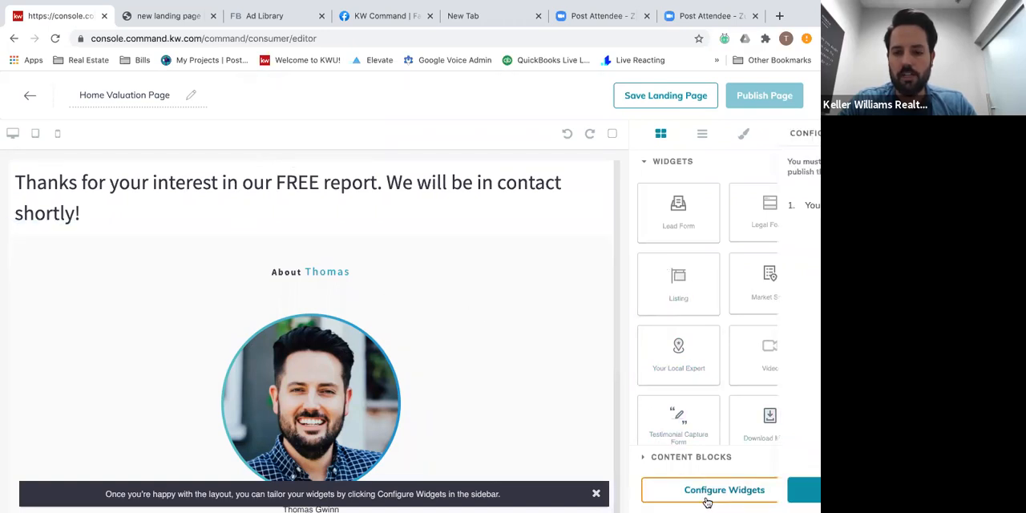
left_click(712, 208)
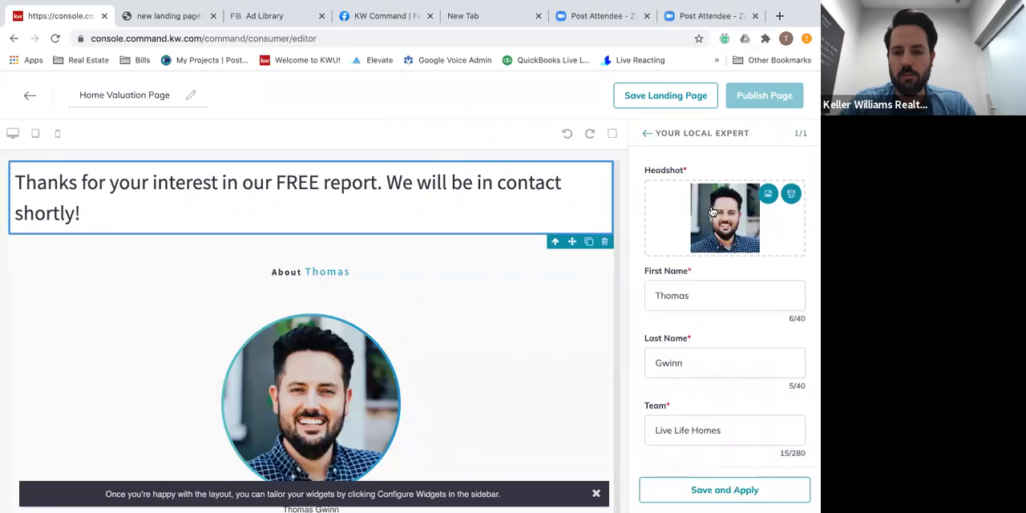
scroll(703, 307, "down", 3)
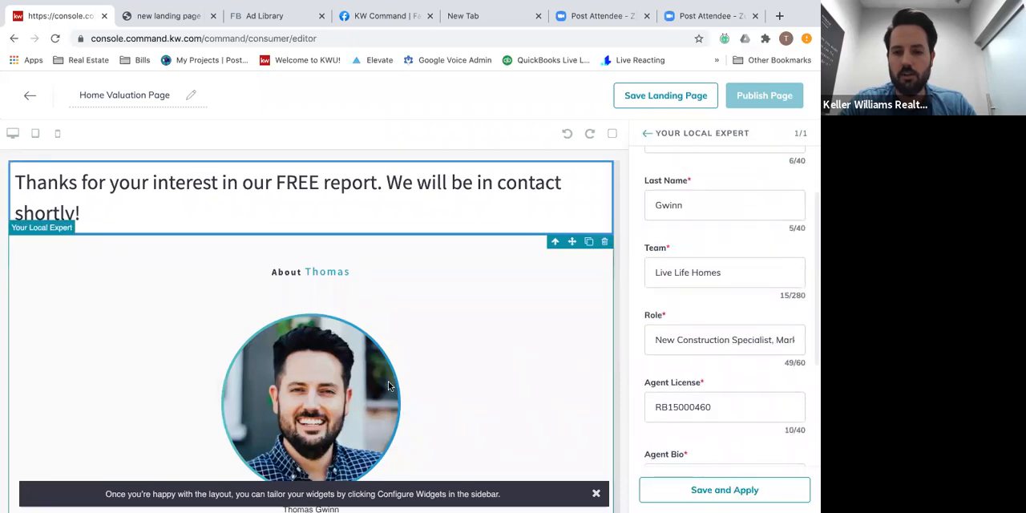
scroll(682, 336, "down", 5)
left_click(720, 490)
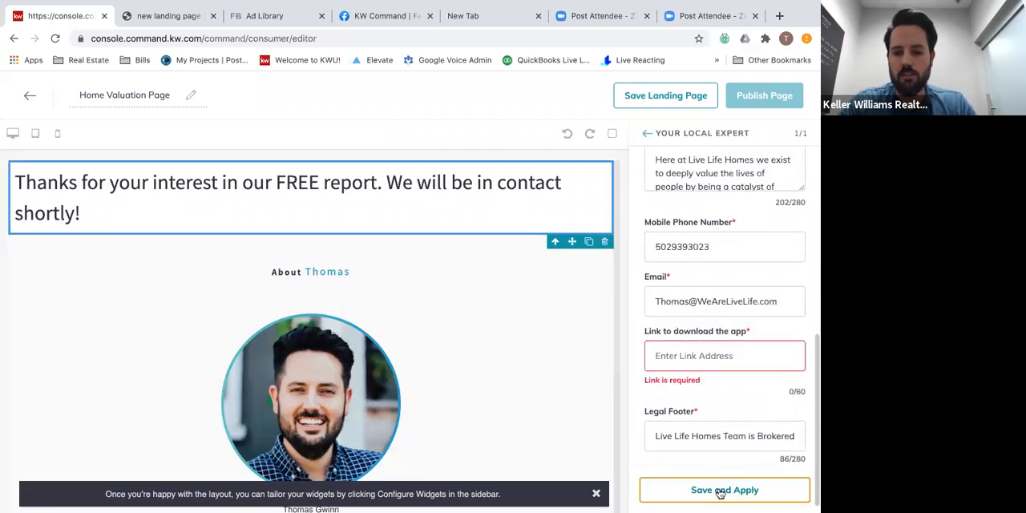
left_click(712, 353)
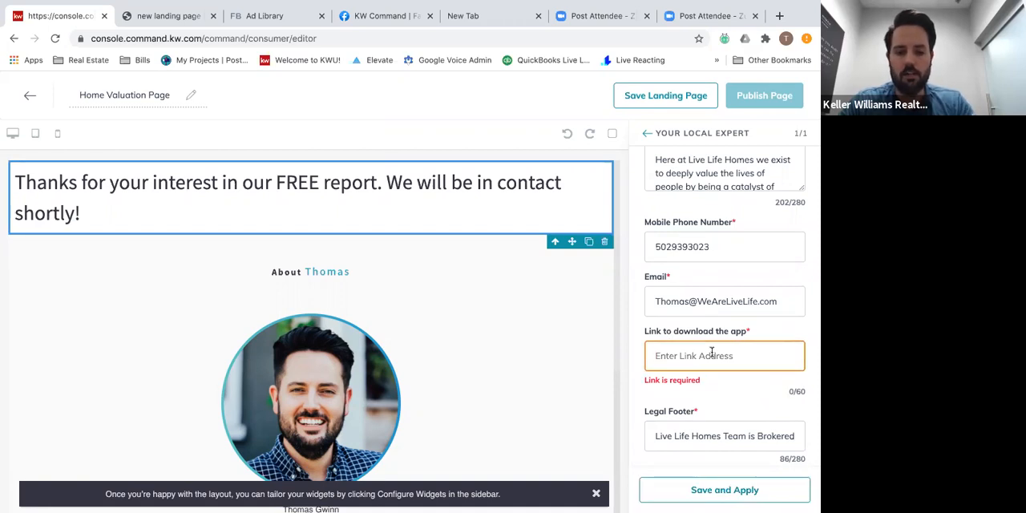
type("test")
left_click(708, 494)
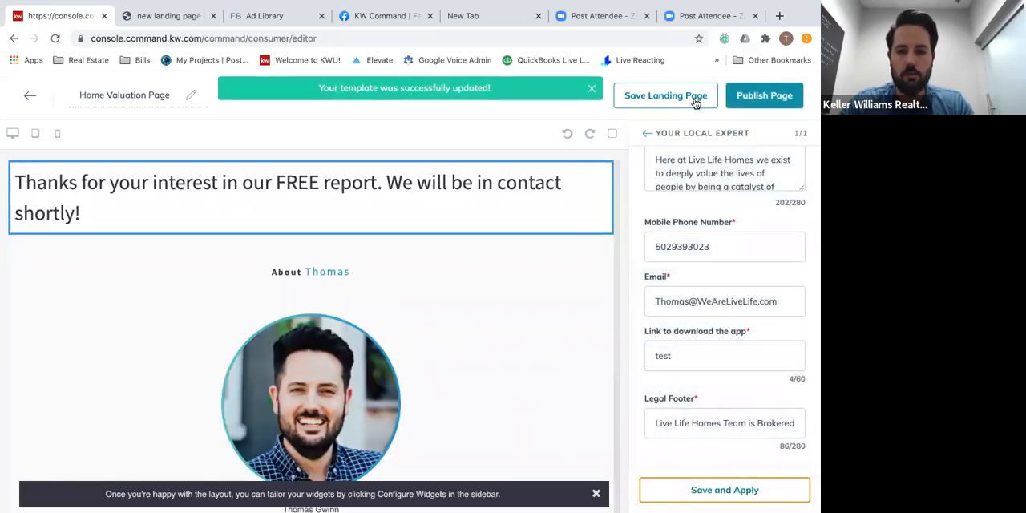
left_click(762, 102)
left_click(453, 369)
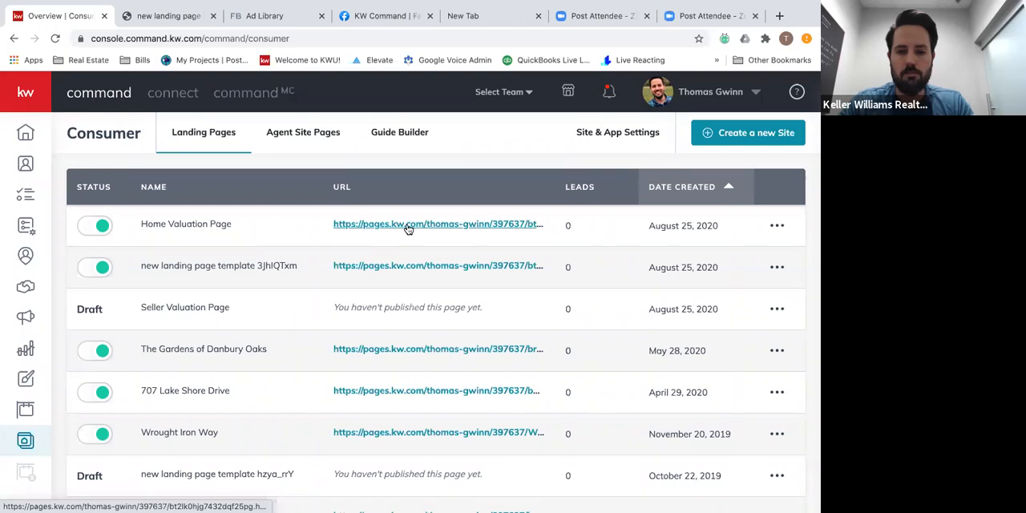
Open the published "new landing page template 3JhIQTxm" page and select its web address, then go to the Campaigns dashboard.
left_click(380, 266)
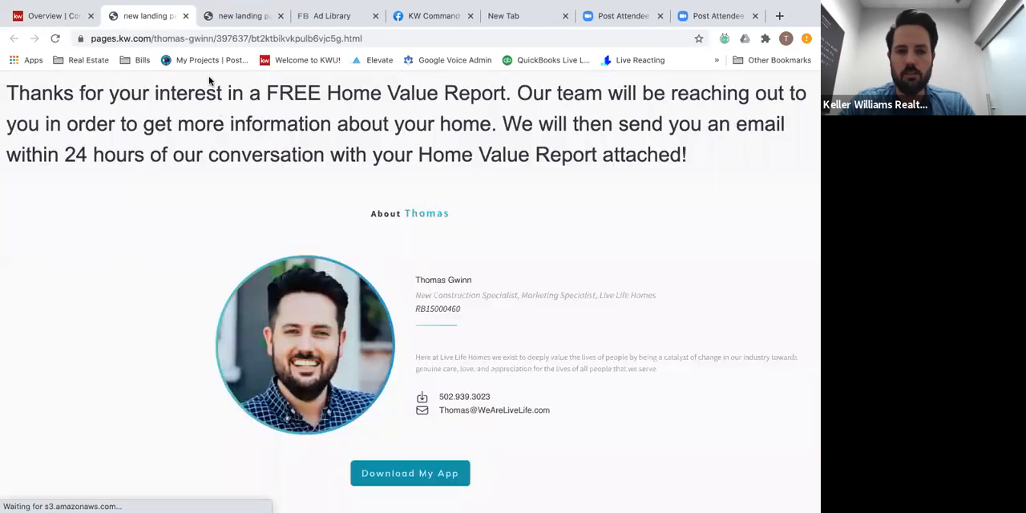
key("super+l")
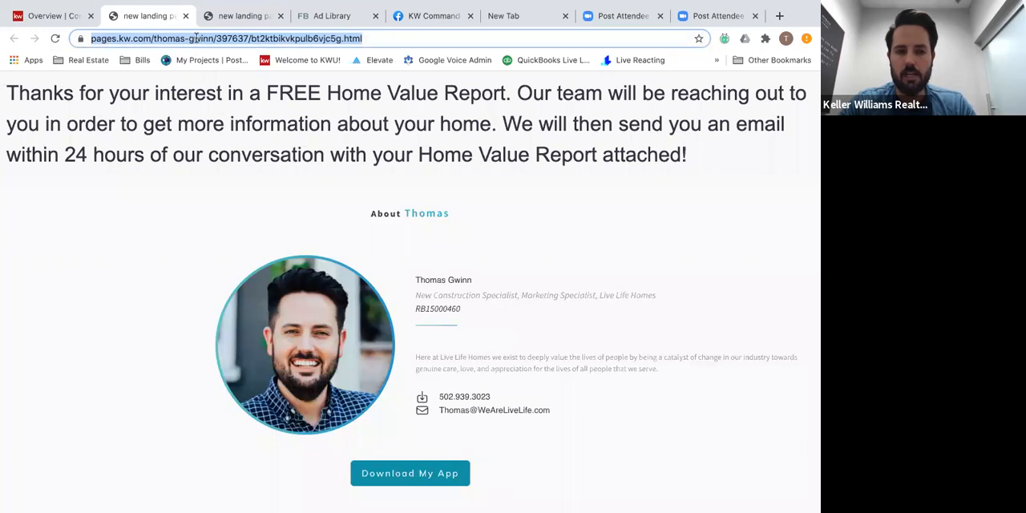
left_click(65, 19)
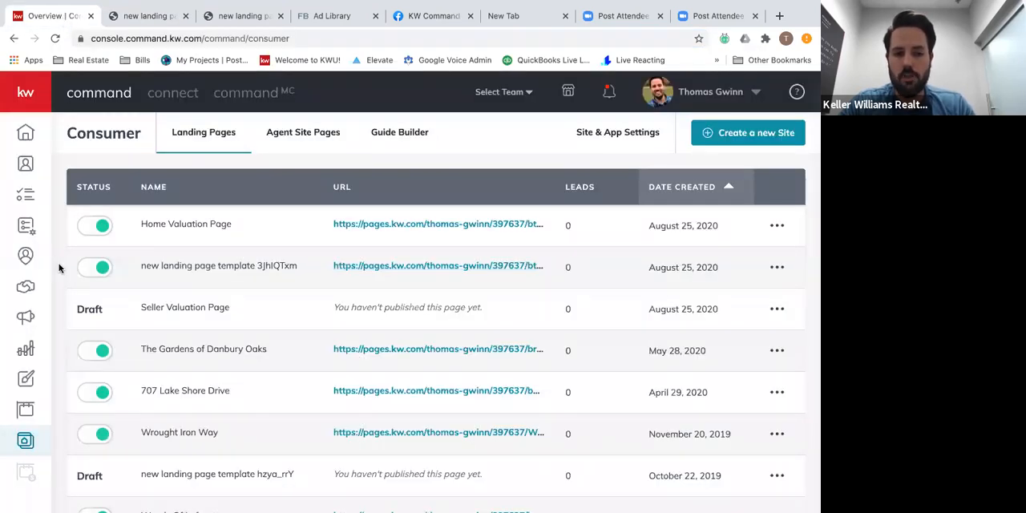
left_click(22, 323)
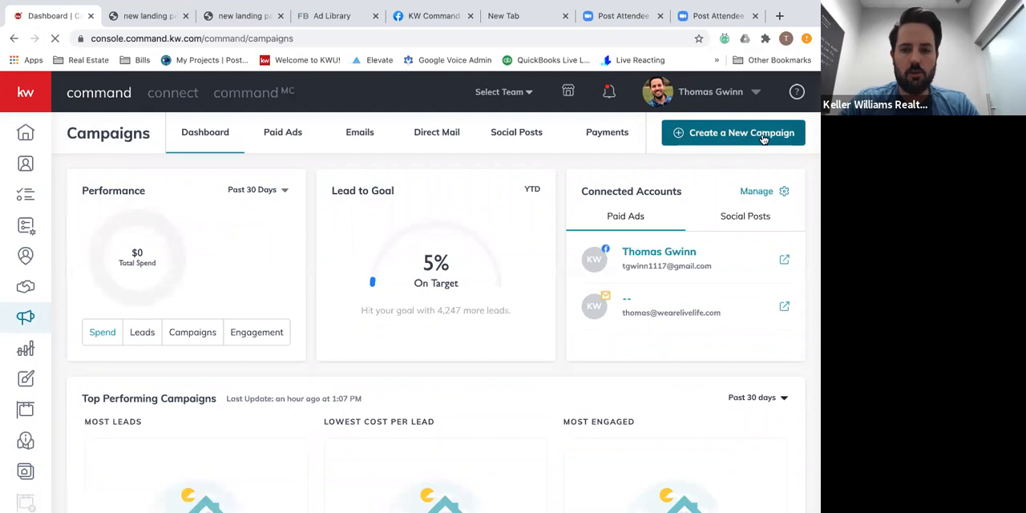
Start a new paid social ad campaign and name it "Home Valuation Class".
left_click(718, 137)
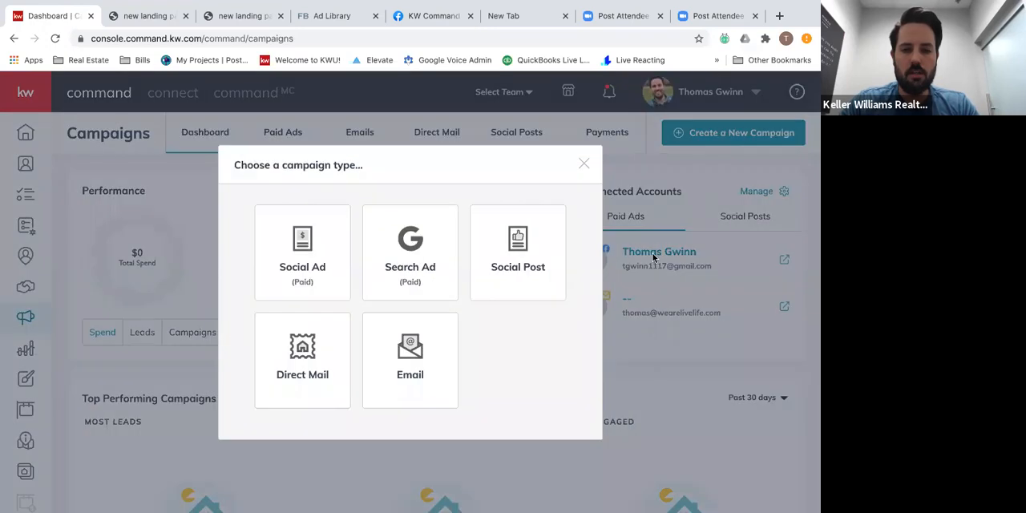
left_click(311, 266)
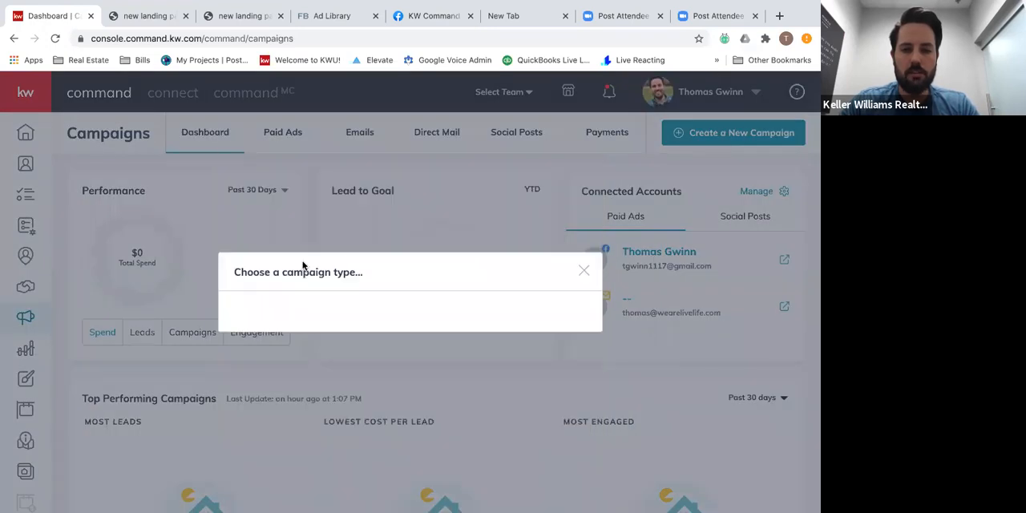
left_click(322, 147)
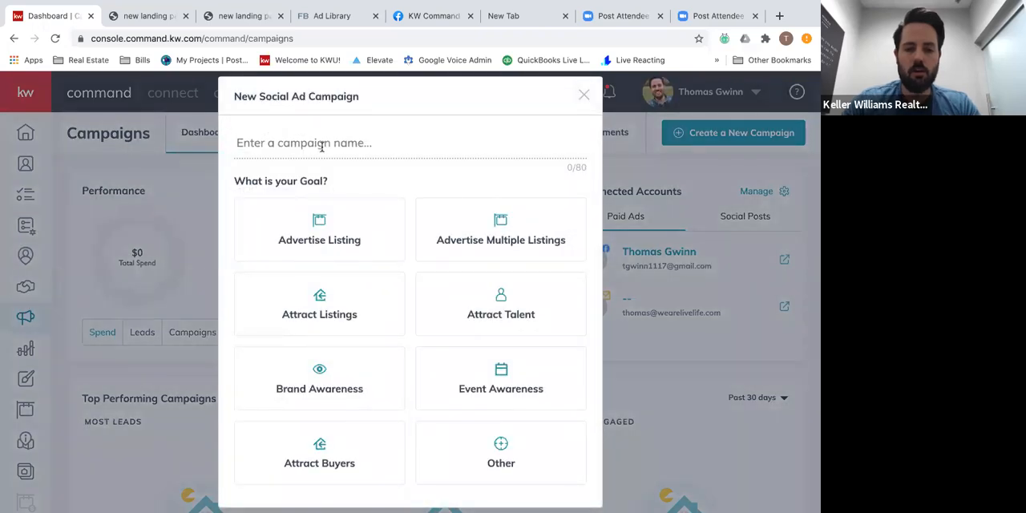
type("Home Valuation")
scroll(353, 191, "down", 2)
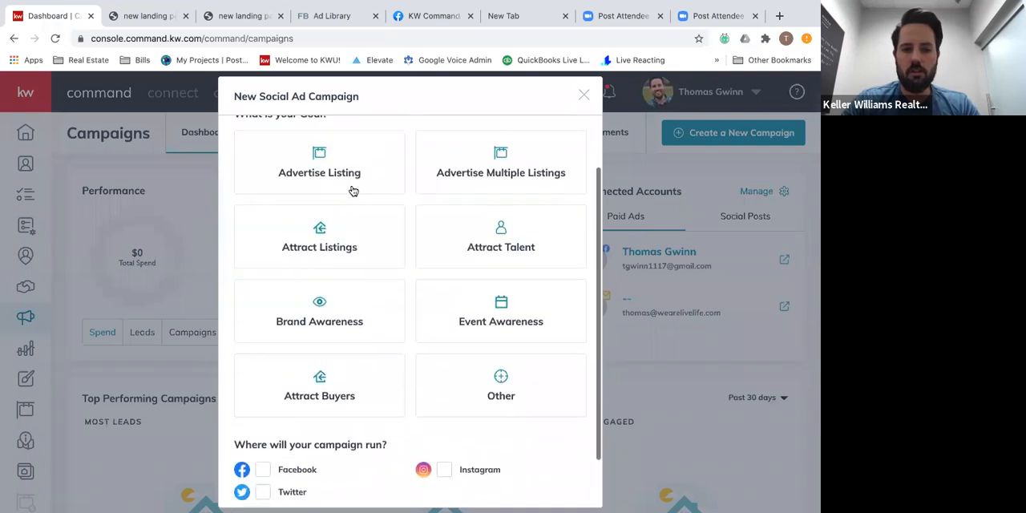
type("Class")
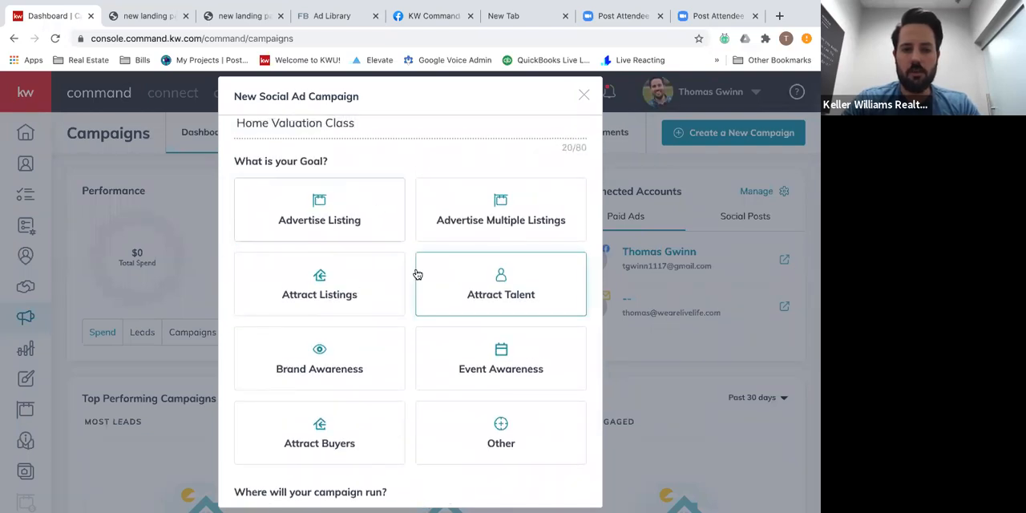
Choose Attract Listings as the campaign goal, run it on Facebook, and proceed to the campaign setup.
scroll(449, 265, "down", 2)
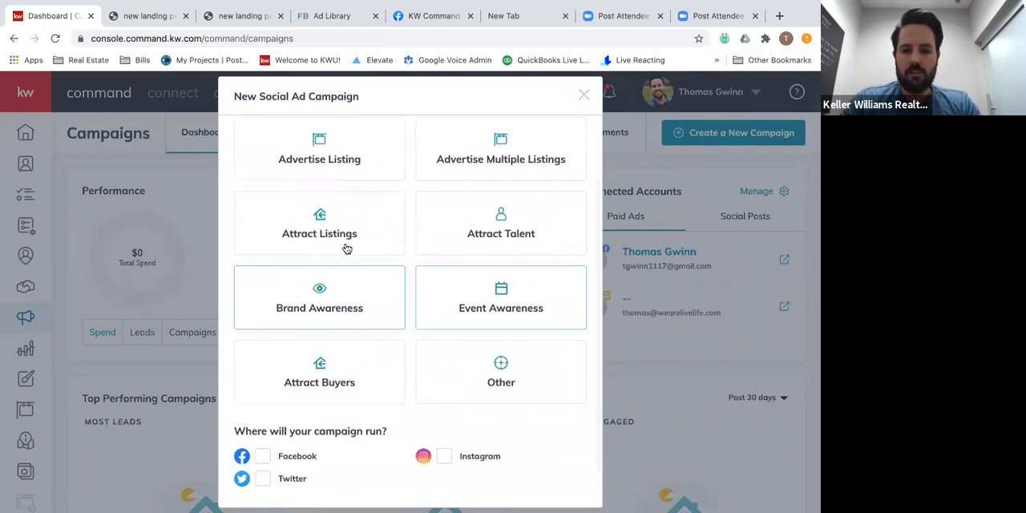
left_click(319, 233)
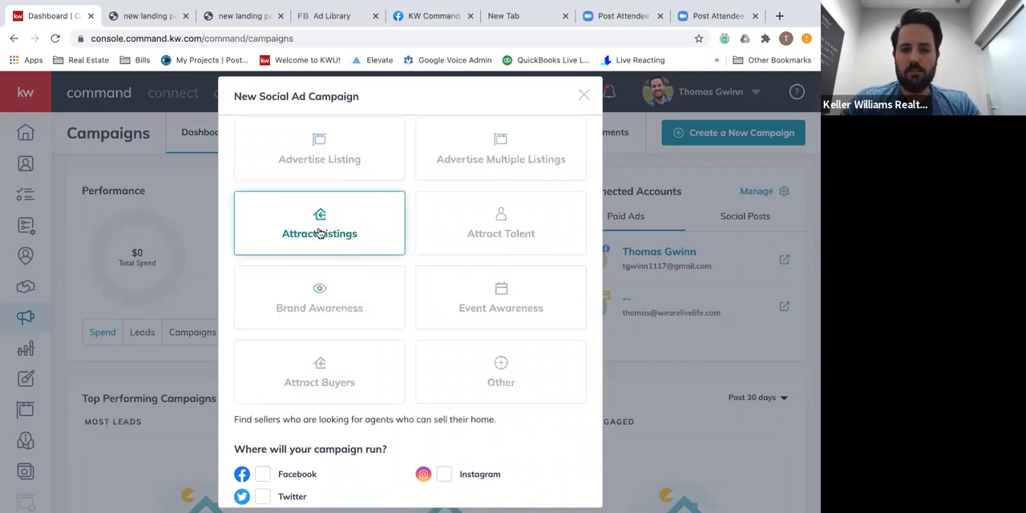
scroll(316, 332, "down", 2)
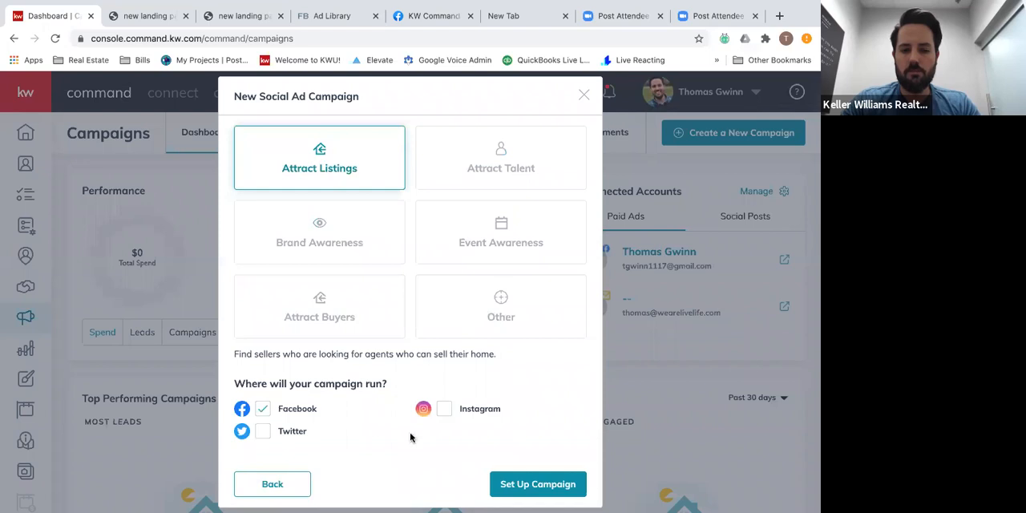
left_click(535, 490)
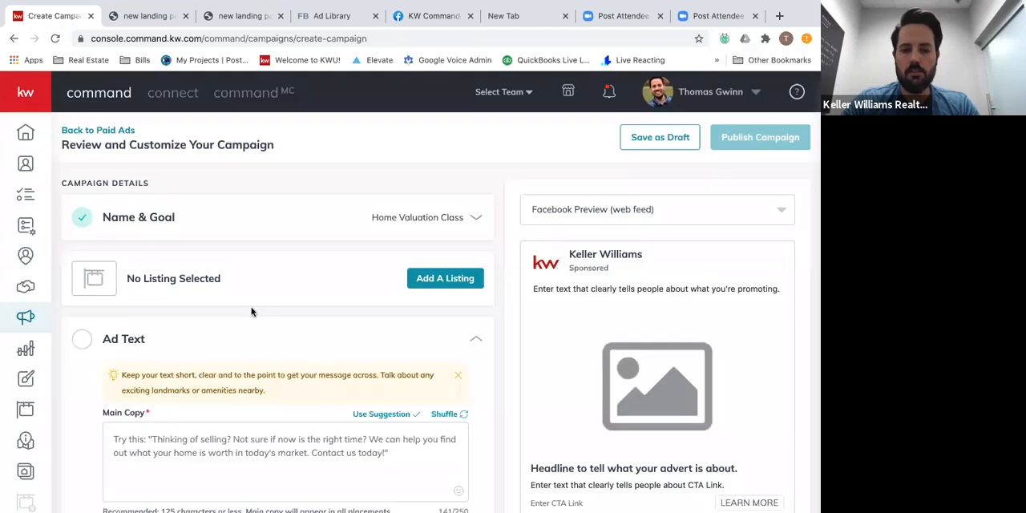
scroll(252, 309, "down", 3)
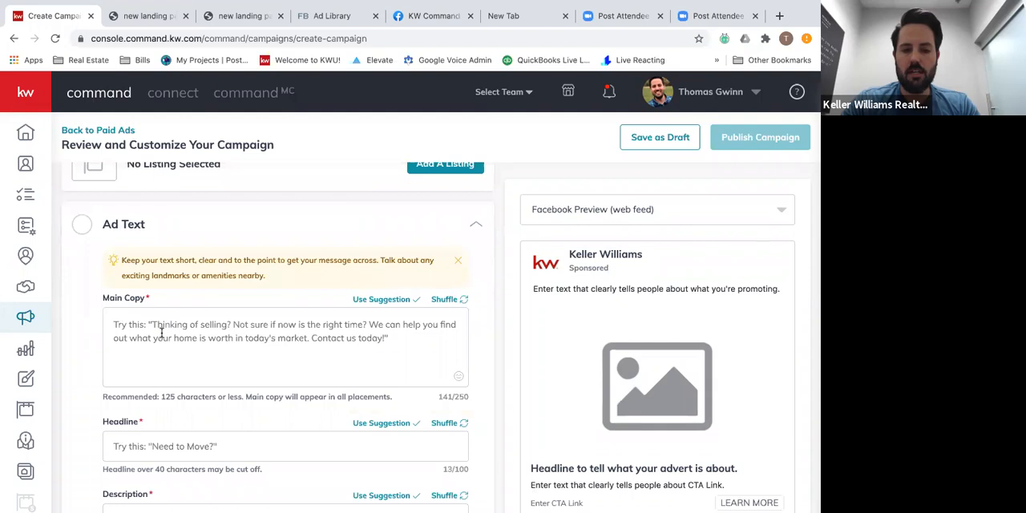
scroll(161, 333, "down", 1)
scroll(162, 352, "up", 2)
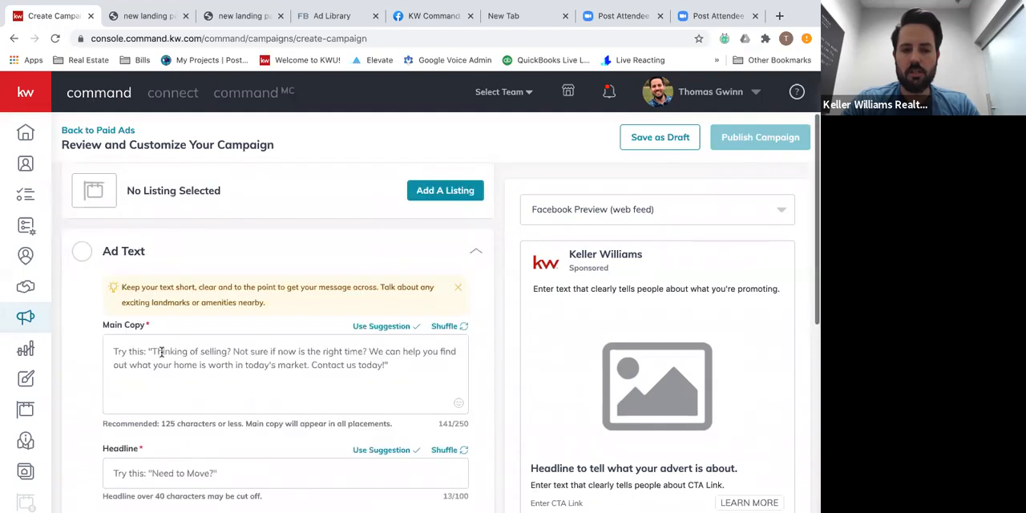
scroll(234, 352, "up", 2)
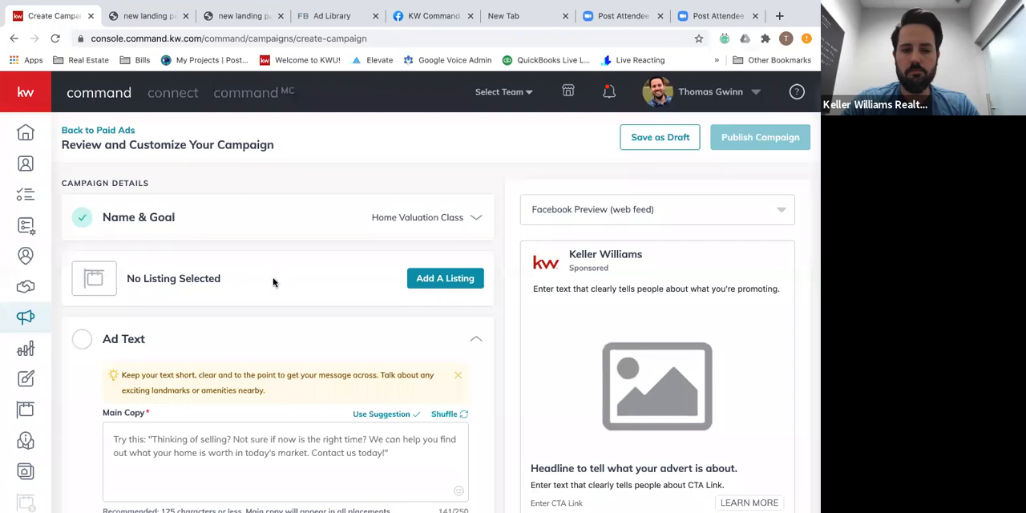
left_click(84, 343)
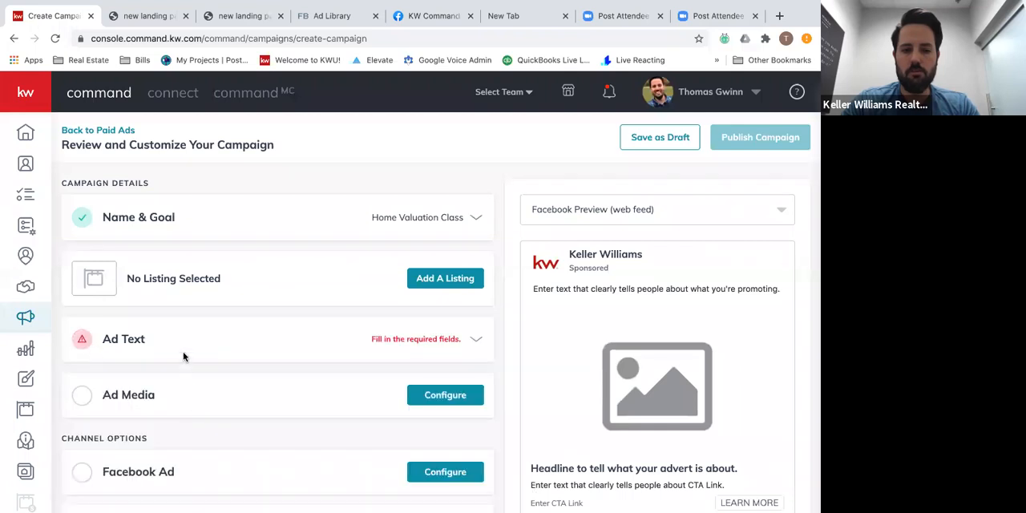
left_click(303, 339)
Enter "Wondering how COVID has affected the value of your home?" as the ad's main copy.
scroll(348, 380, "down", 2)
left_click(274, 345)
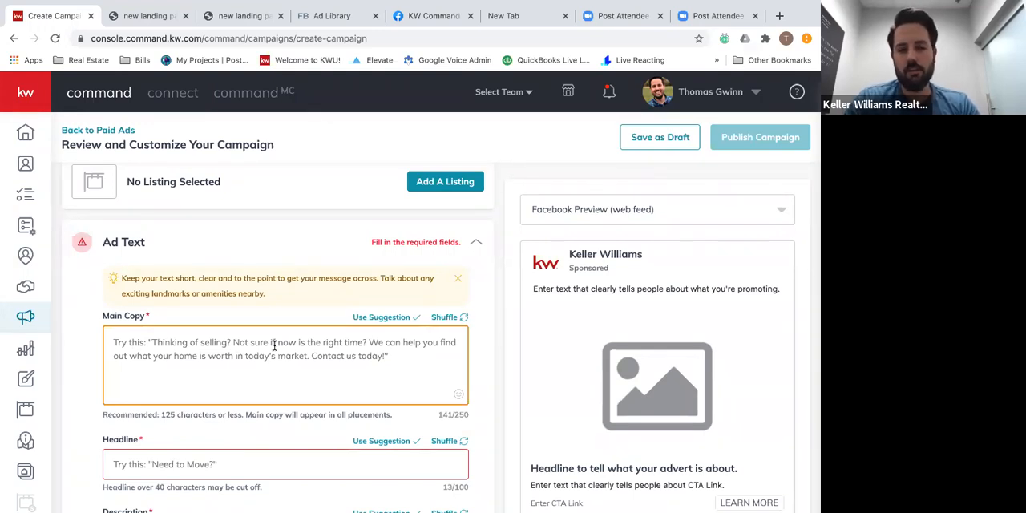
type("Wondering how C")
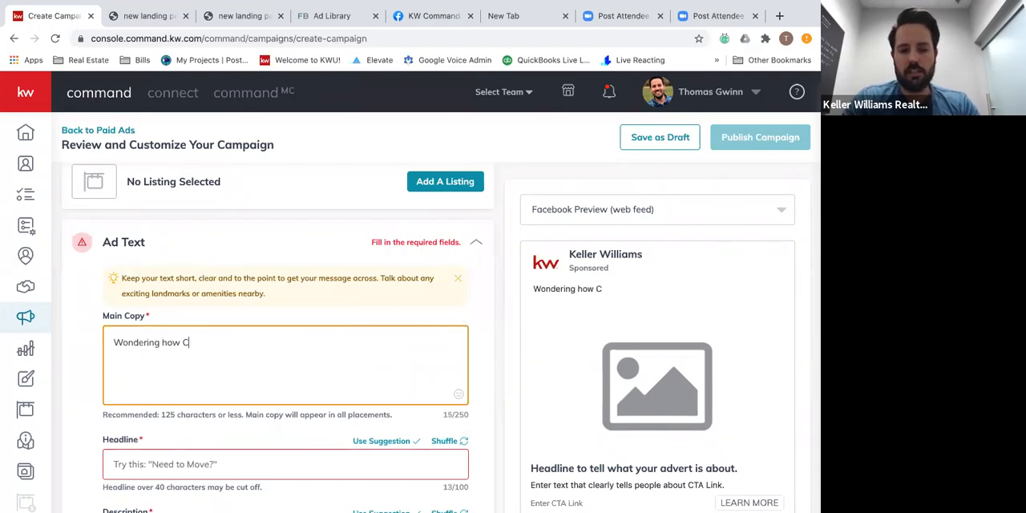
key("BackSpace")
key("BackSpace")
key("BackSpace")
key("BackSpace")
key("BackSpace")
type("ho")
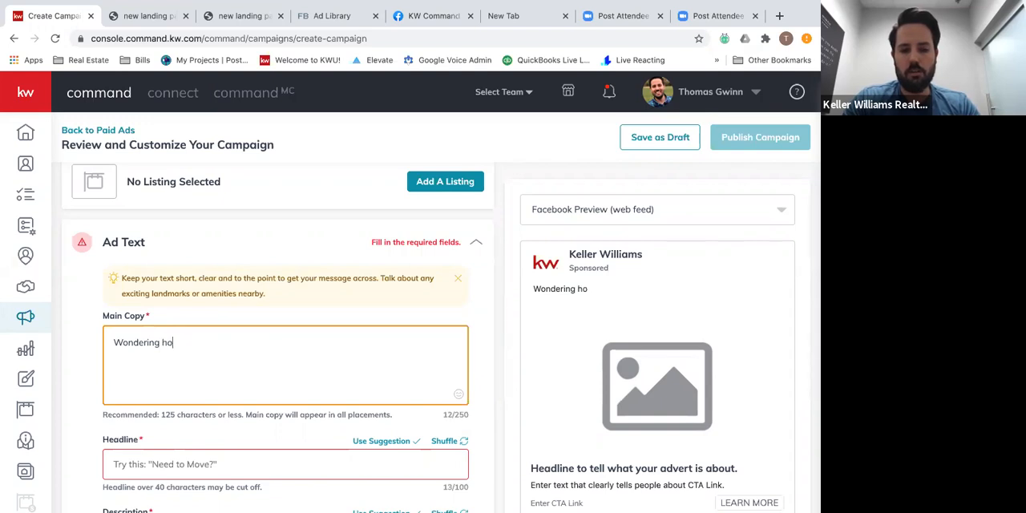
type("w Co")
type("OVID ha")
type("s affected")
type(" the ")
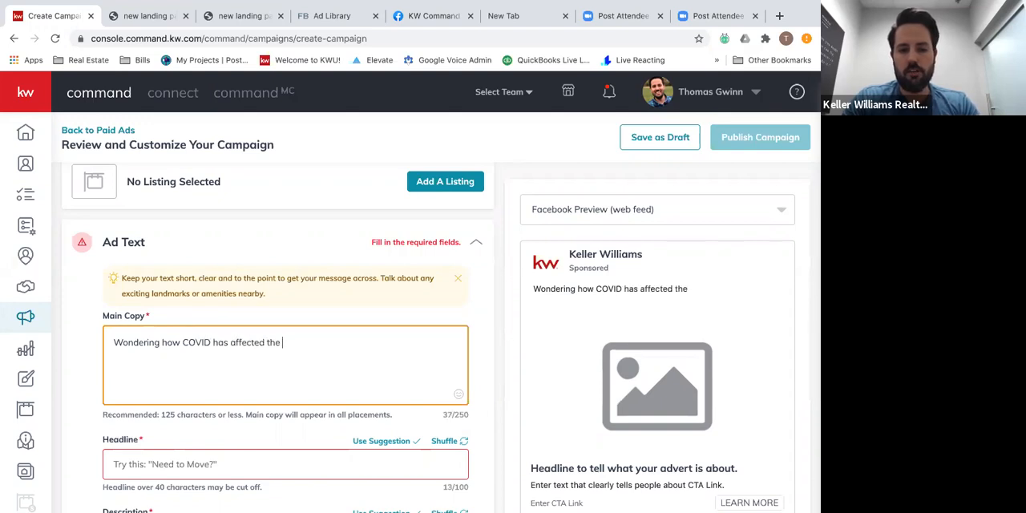
type("value of you rho")
type("om")
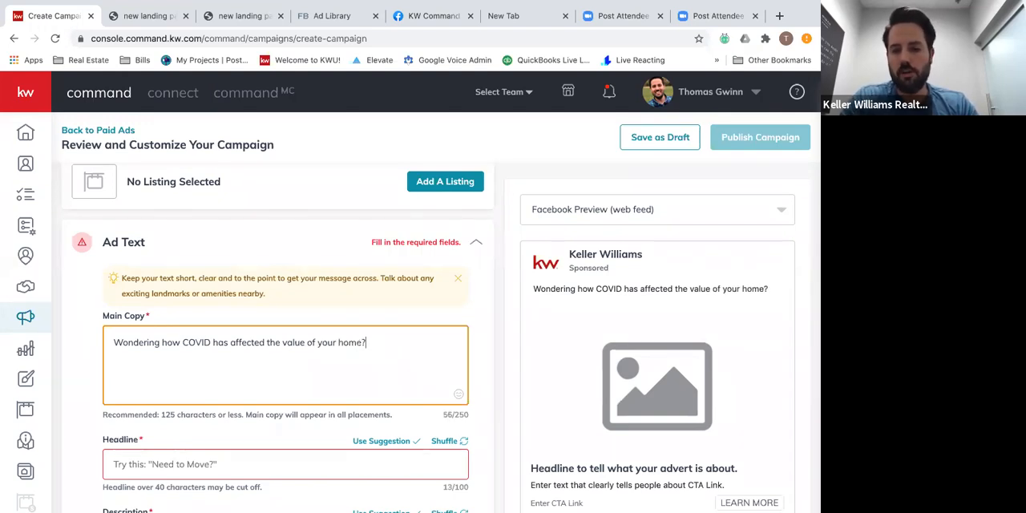
Replace the ad's main copy with "Wondering how your home stacks up in your neighborhood???".
triple_click(238, 343)
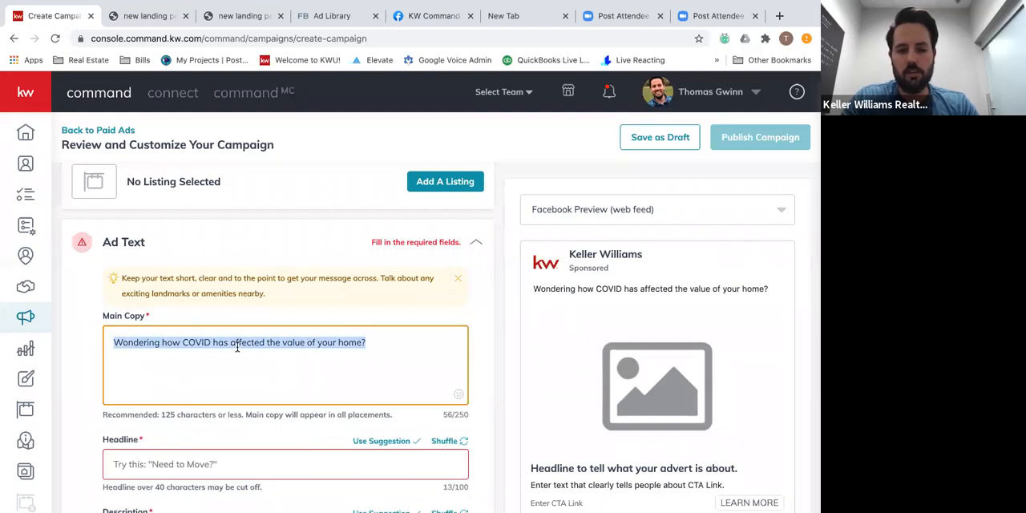
type("Wondering ho")
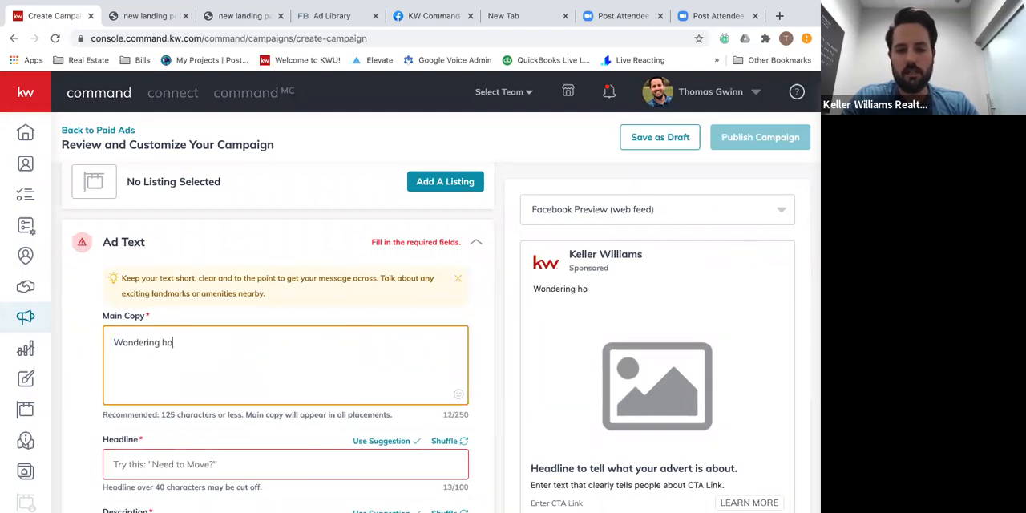
type("w your home stacks up")
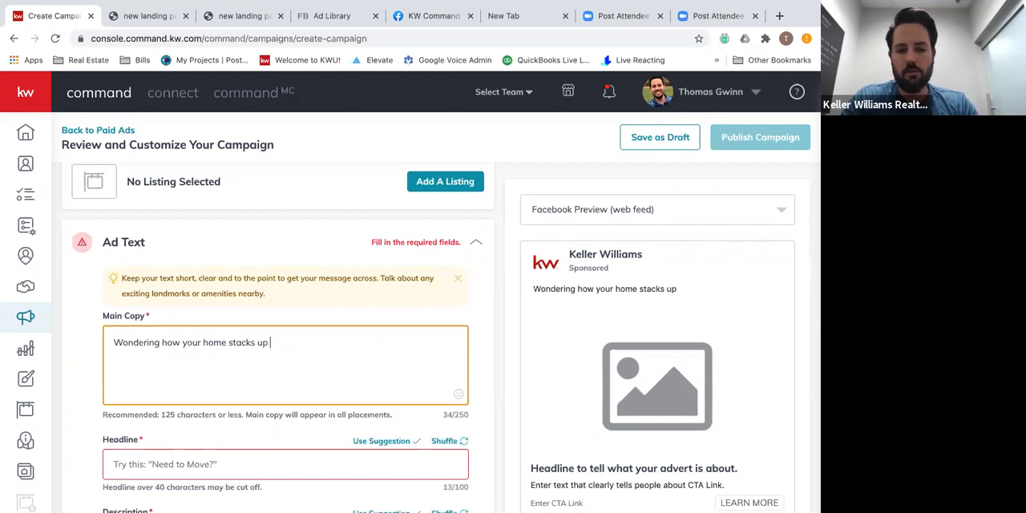
type(" in your neighborhood???")
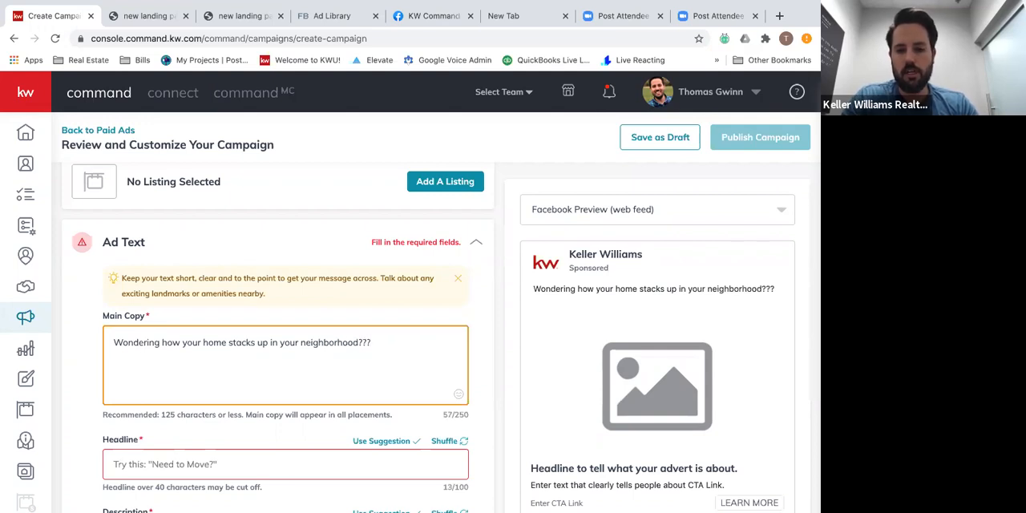
Enter "Learn the value of your home for FREE!!" as the ad headline.
scroll(201, 413, "down", 1)
left_click(185, 419)
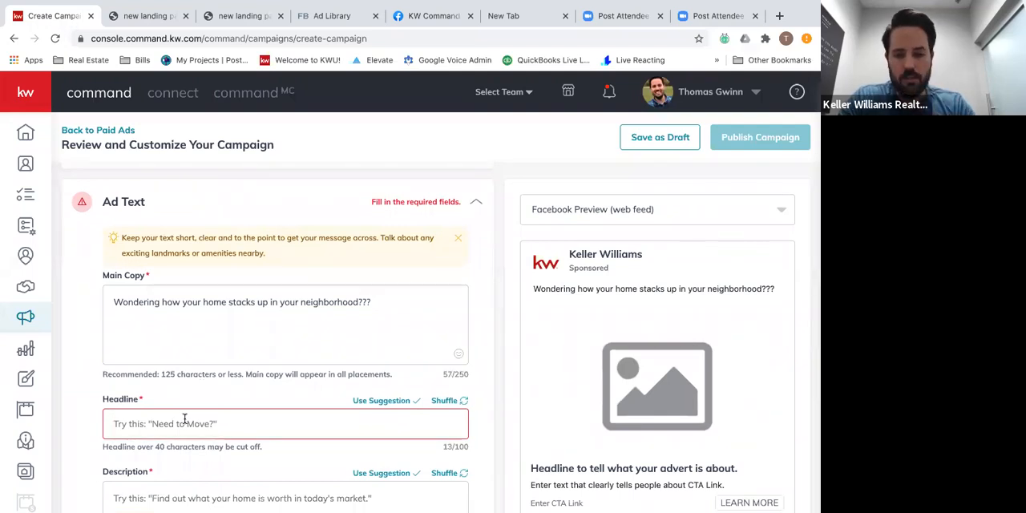
scroll(185, 418, "down", 1)
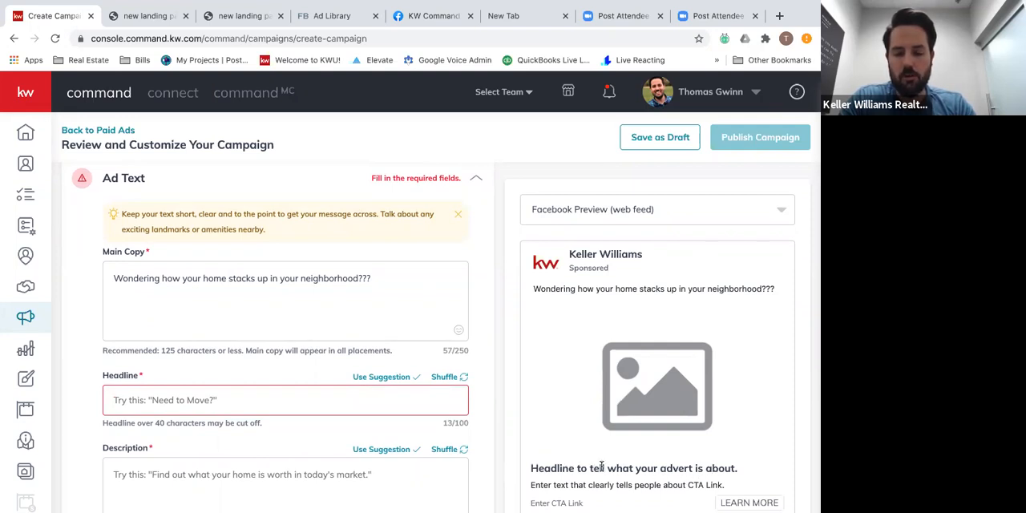
scroll(601, 466, "down", 1)
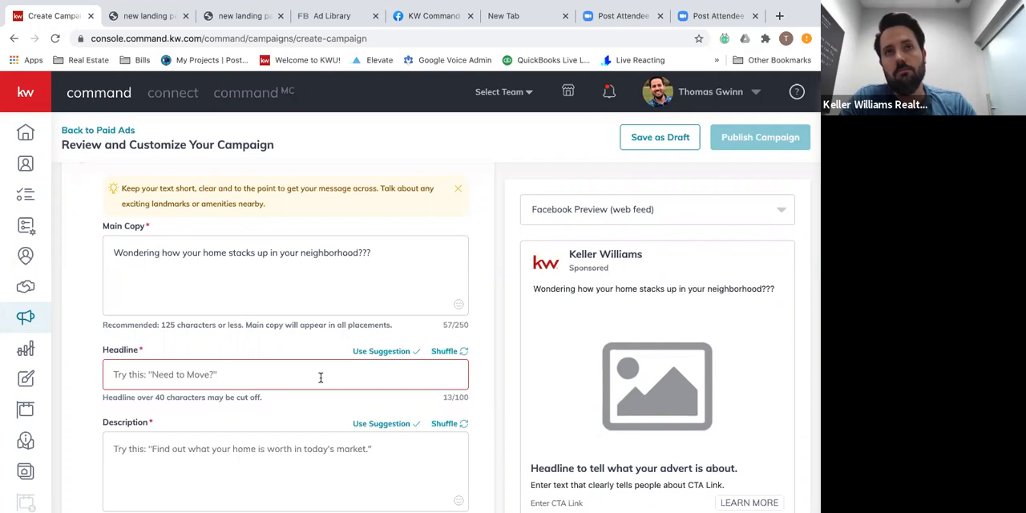
type("Learn the v")
type("alue of your home for FR")
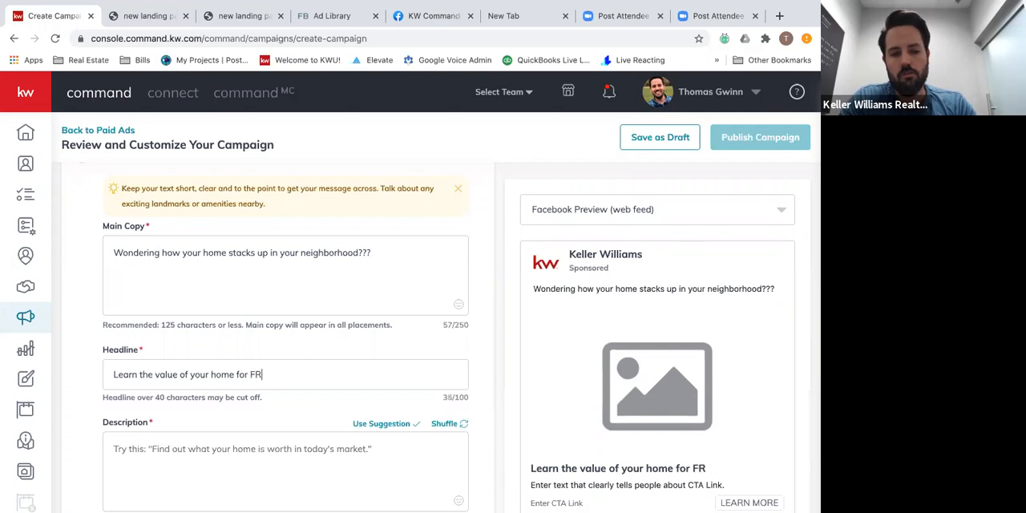
type("EE!!")
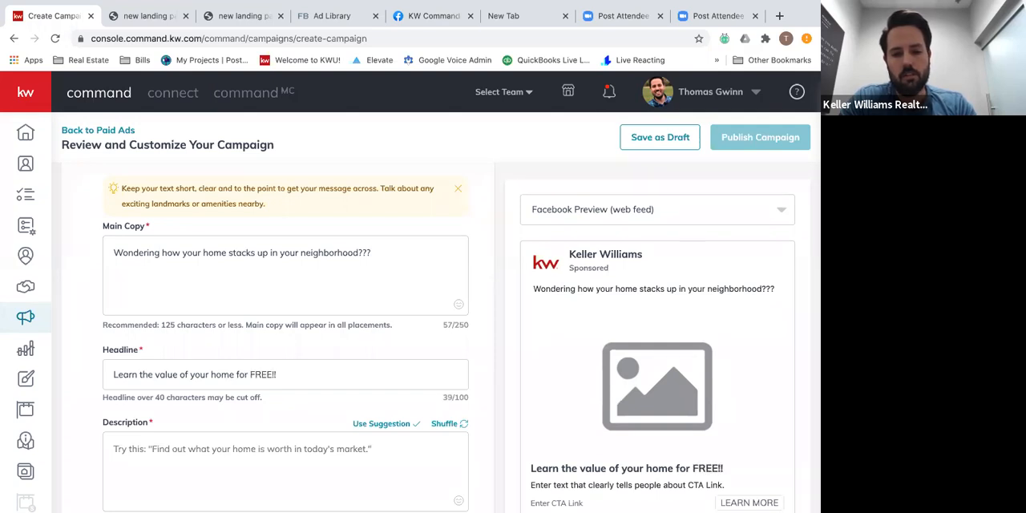
Enter "Hit Learn More now to get a FREE Home Value Report" as the ad description.
scroll(220, 488, "down", 2)
left_click(204, 397)
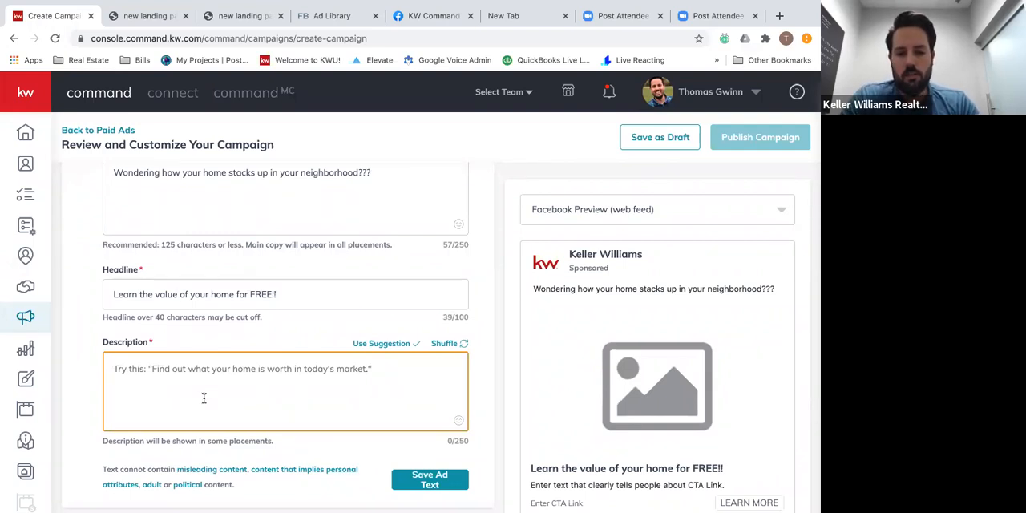
type("Si")
key("BackSpace")
key("BackSpace")
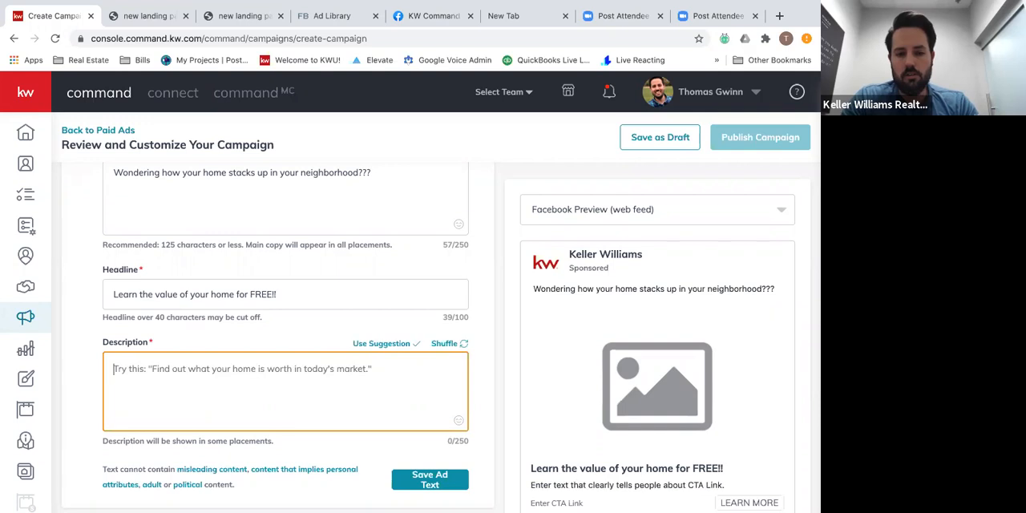
type("L")
key("BackSpace")
type("H")
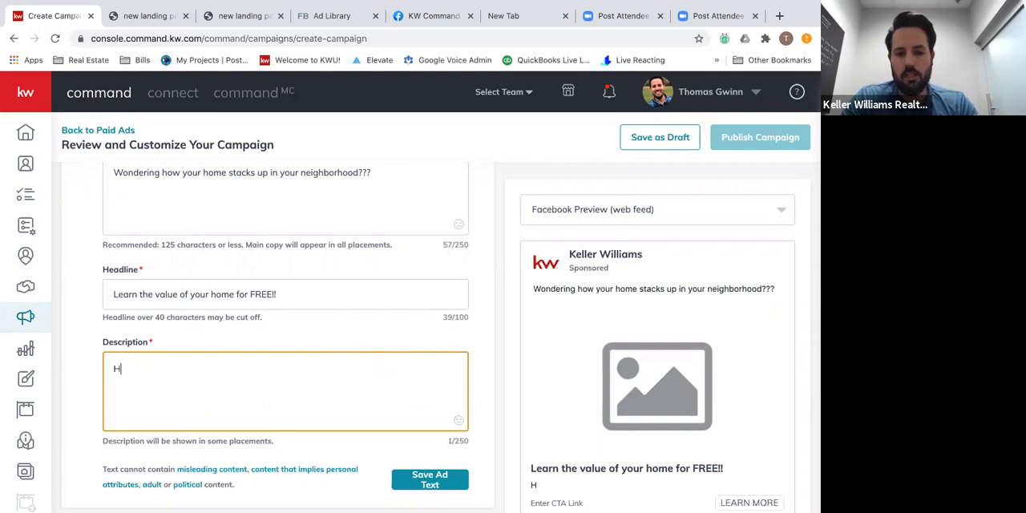
type("it Learn More now to get a FREE Home E")
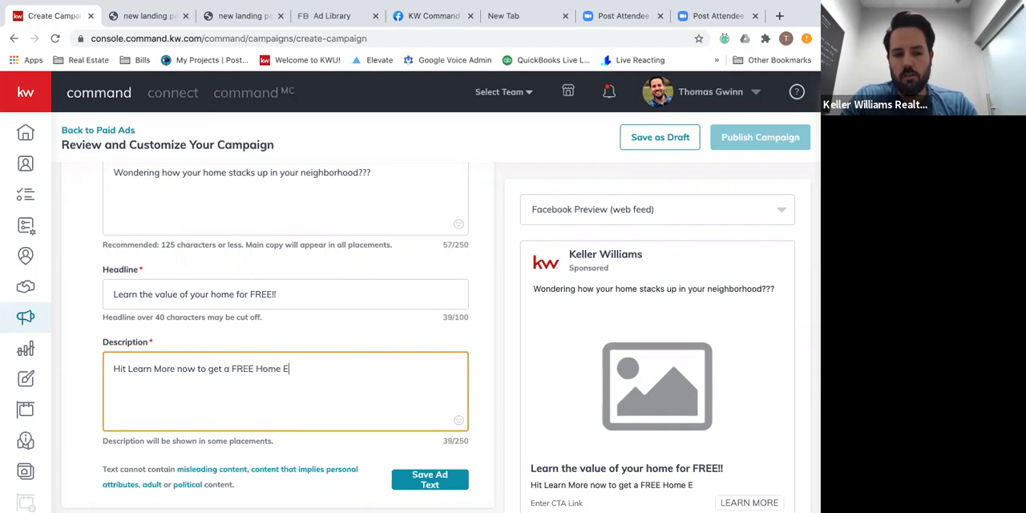
key("BackSpace")
type("Value REpor")
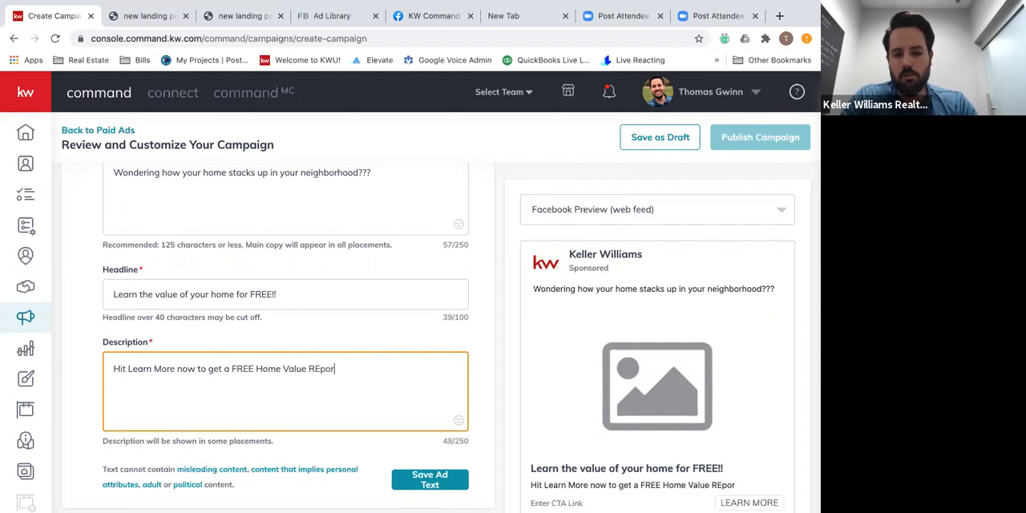
key("BackSpace")
key("BackSpace")
type("epor")
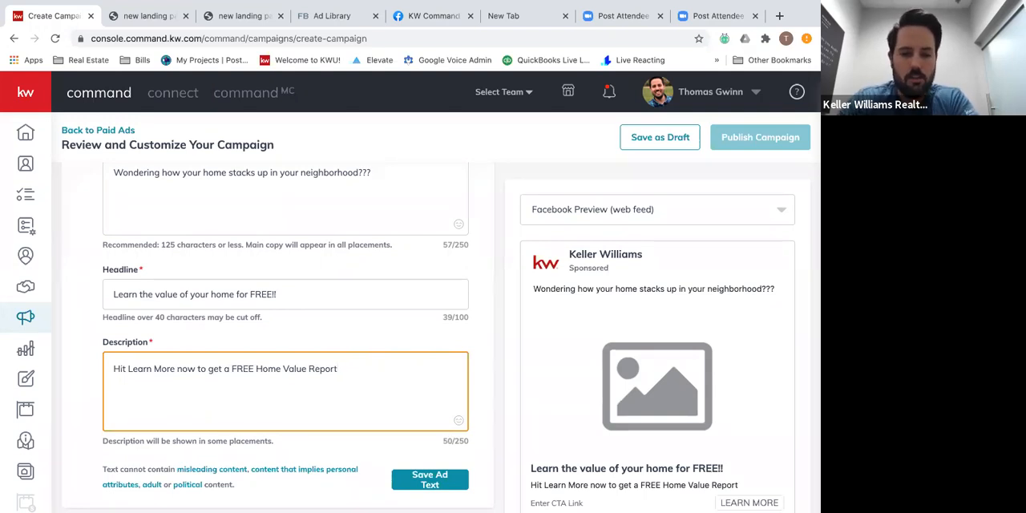
scroll(157, 437, "down", 3)
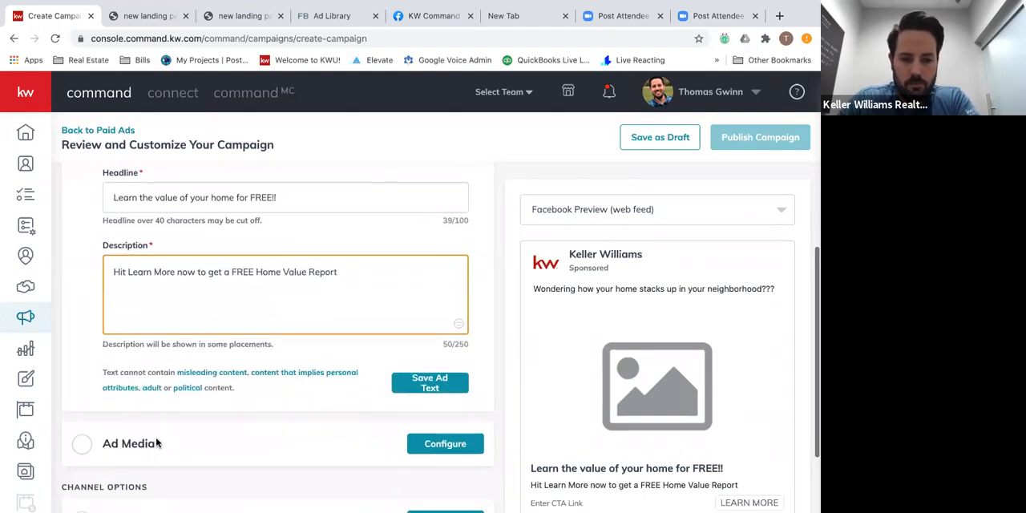
scroll(577, 365, "down", 2)
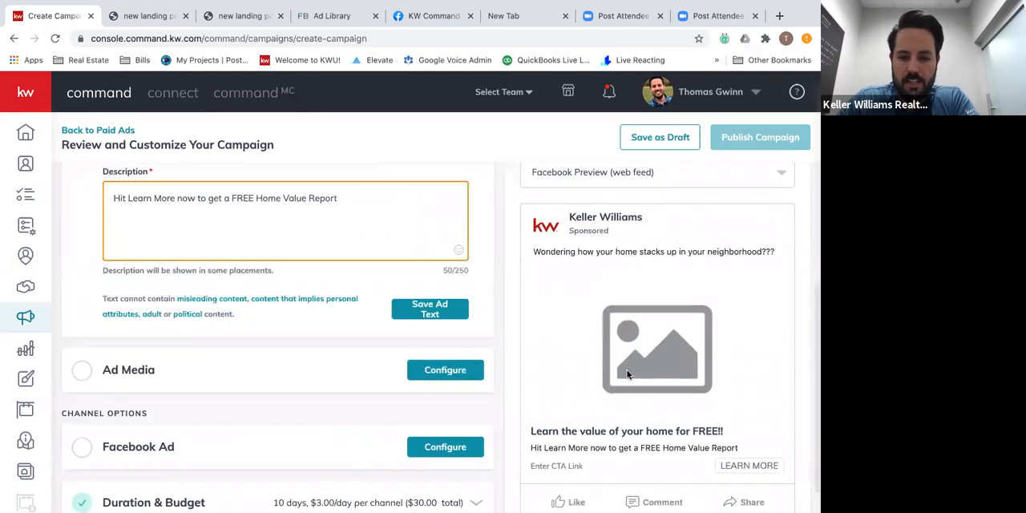
Add the Home Valuation design from the design library as the ad image, cropped to Wide (1.91:1).
left_click(232, 355)
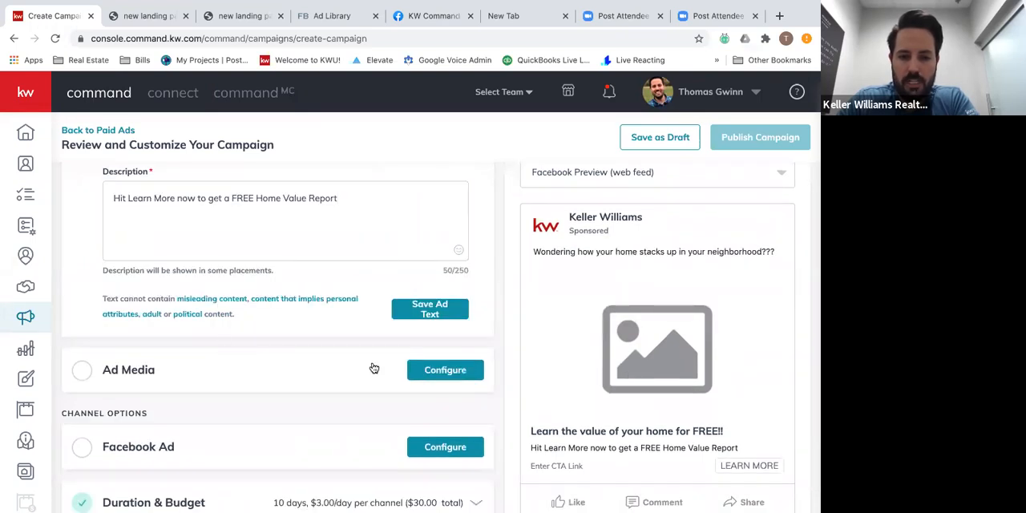
left_click(446, 370)
scroll(190, 341, "down", 5)
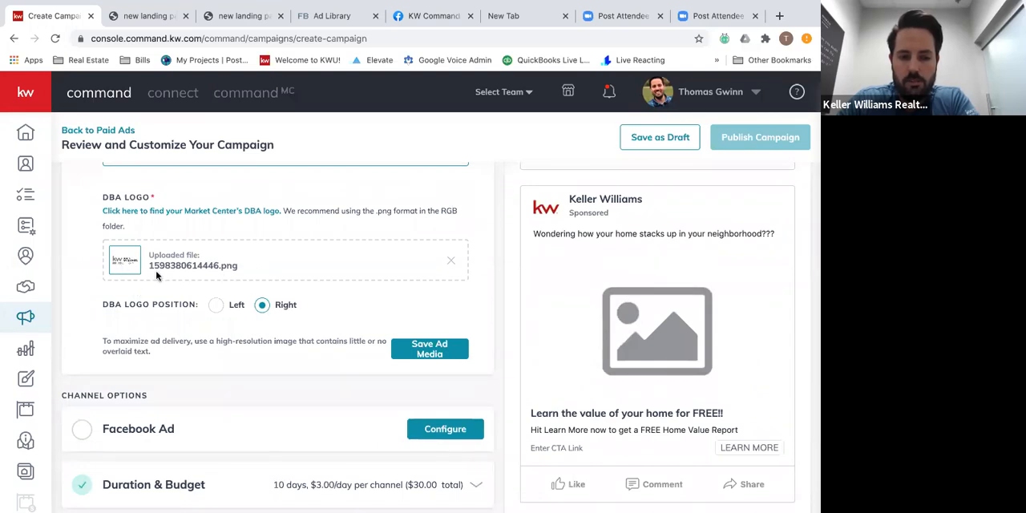
scroll(302, 332, "down", 1)
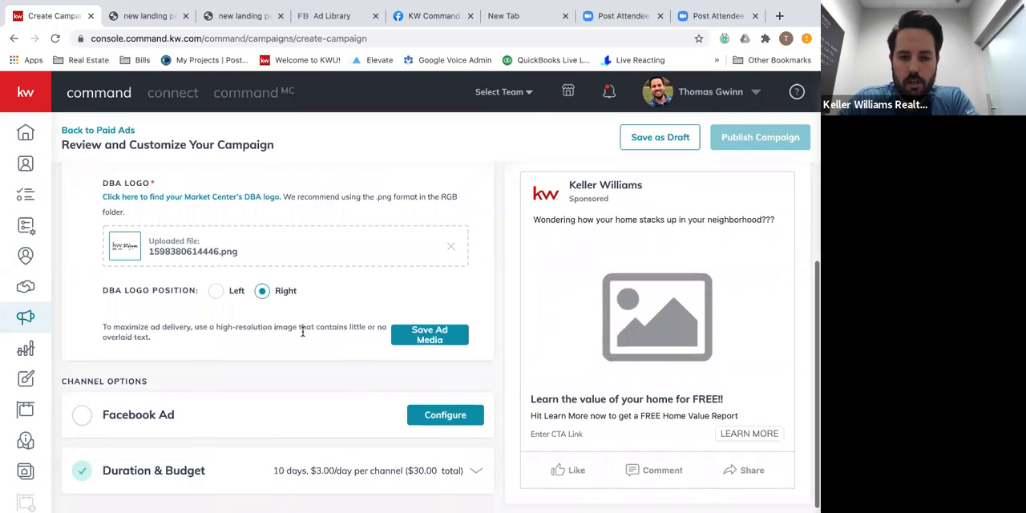
scroll(307, 339, "up", 2)
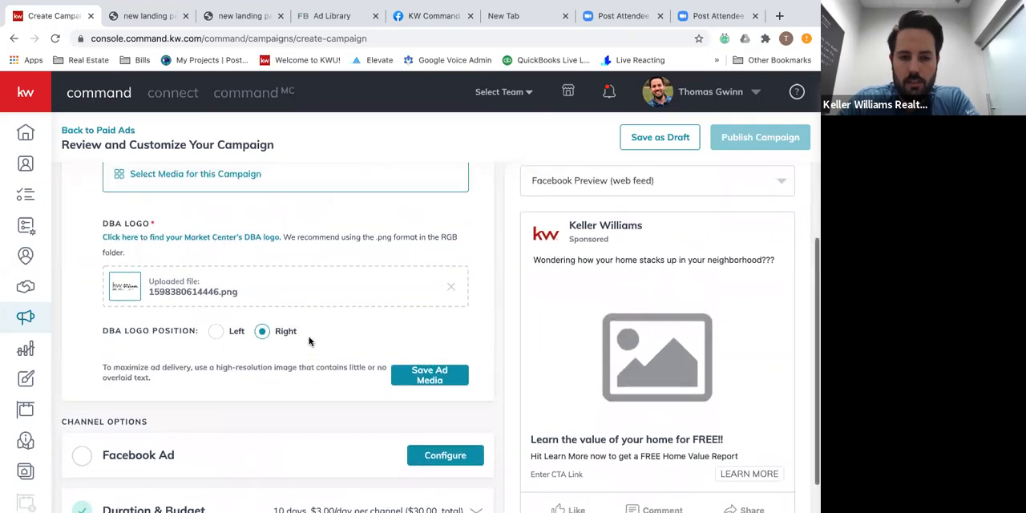
scroll(309, 341, "up", 3)
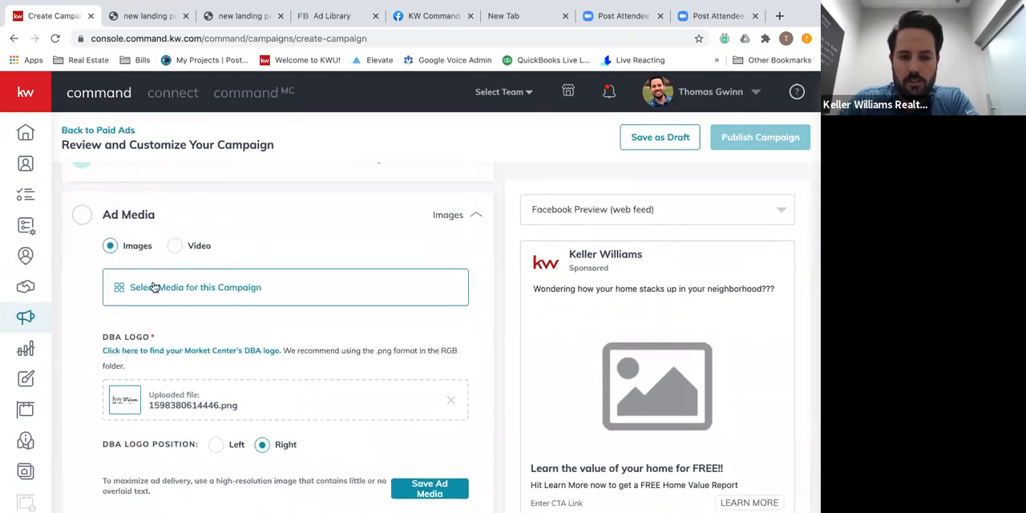
left_click(164, 297)
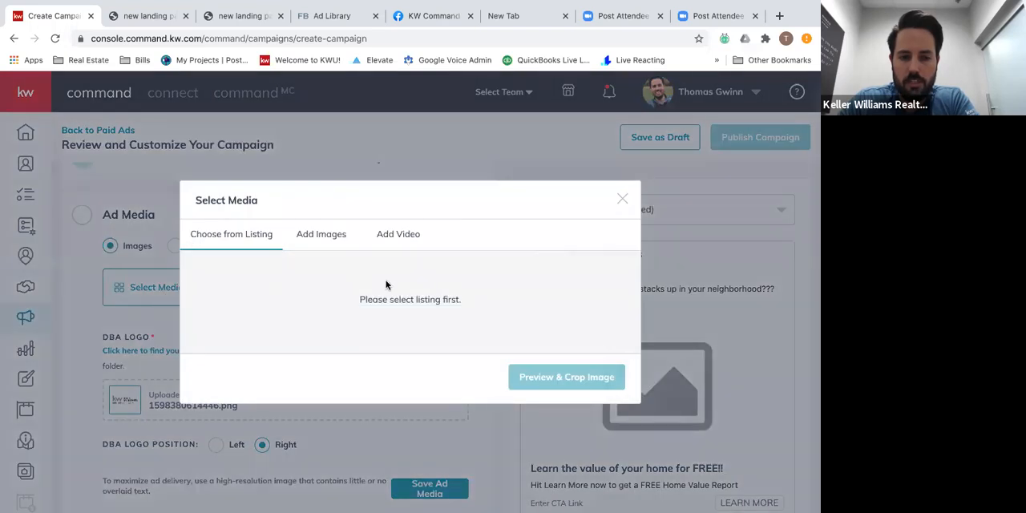
left_click(330, 234)
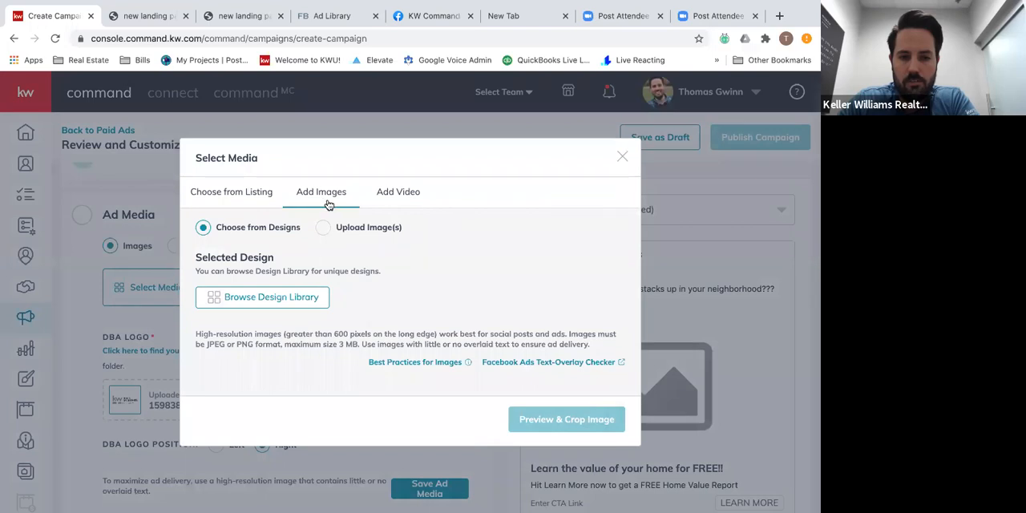
left_click(284, 301)
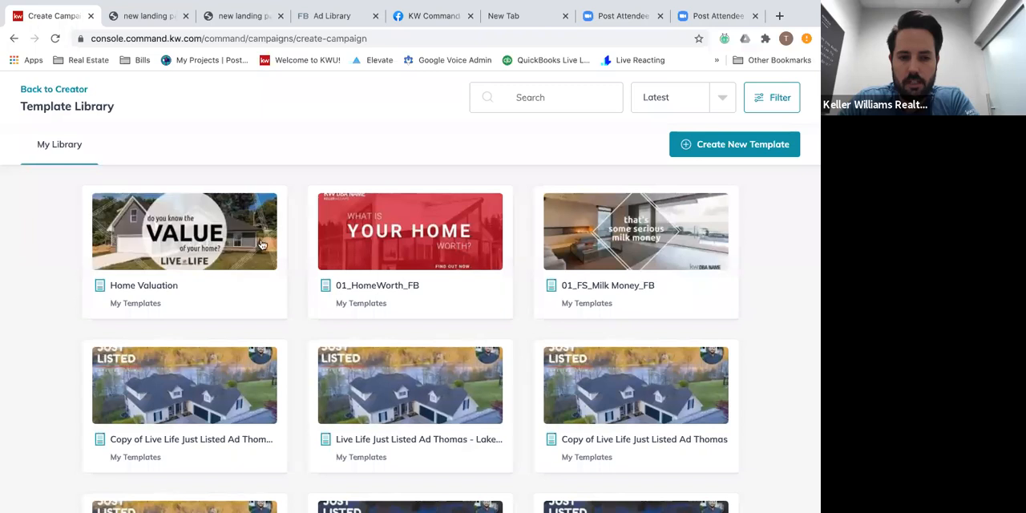
left_click(191, 241)
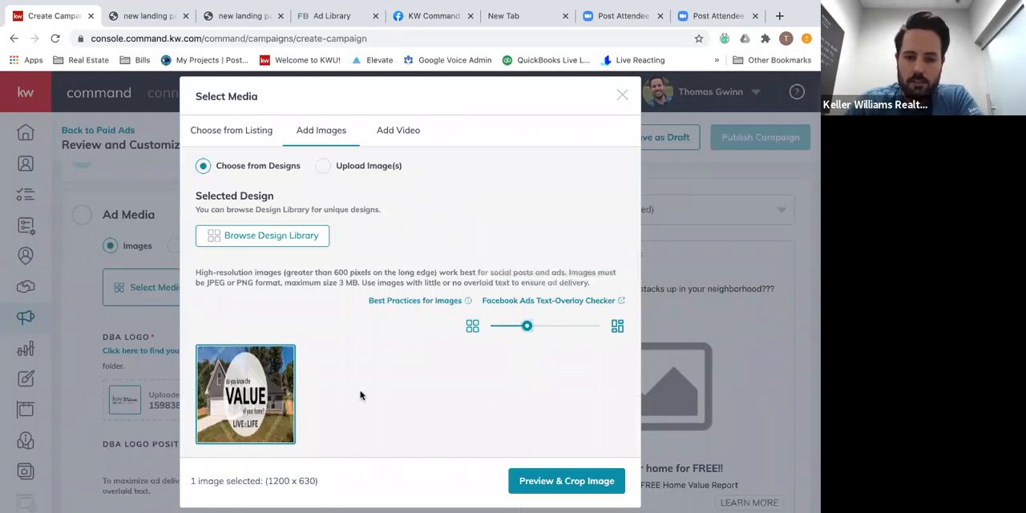
left_click(564, 486)
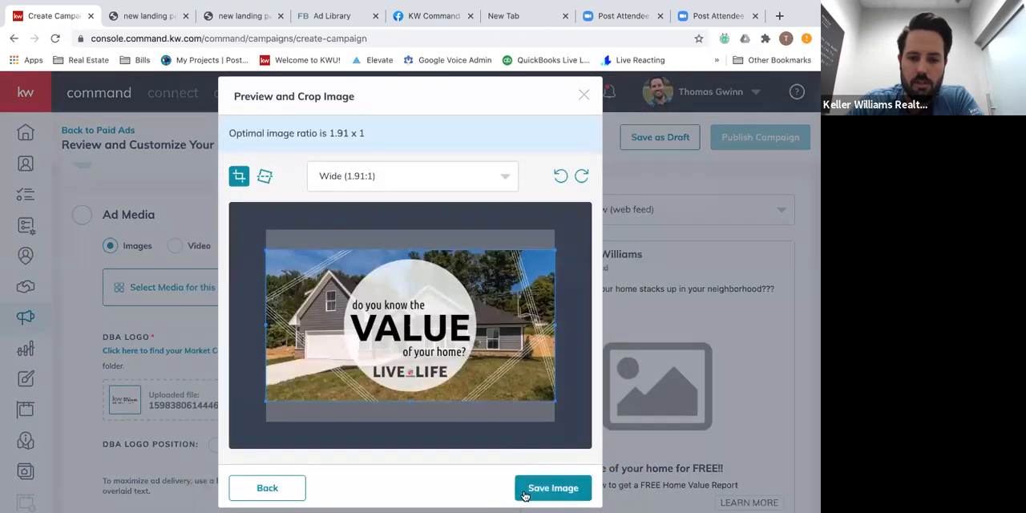
left_click(526, 491)
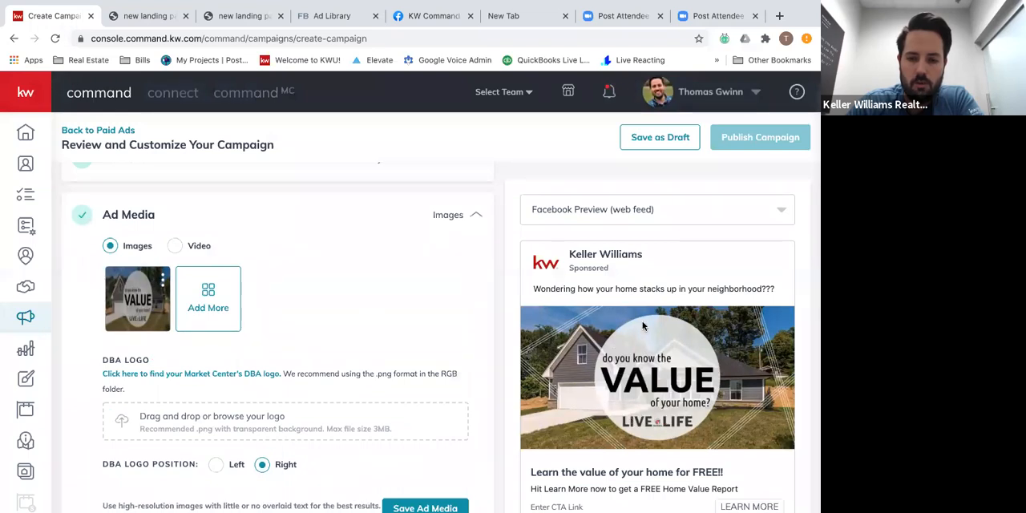
Open the Facebook Ad channel options and select Live Life Homes as the page that displays the ad.
scroll(628, 439, "down", 1)
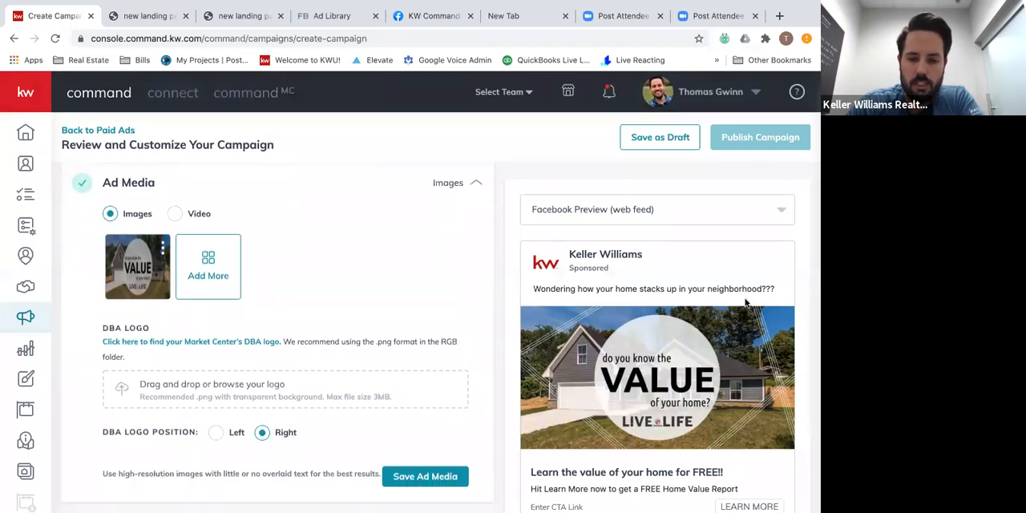
scroll(631, 283, "down", 2)
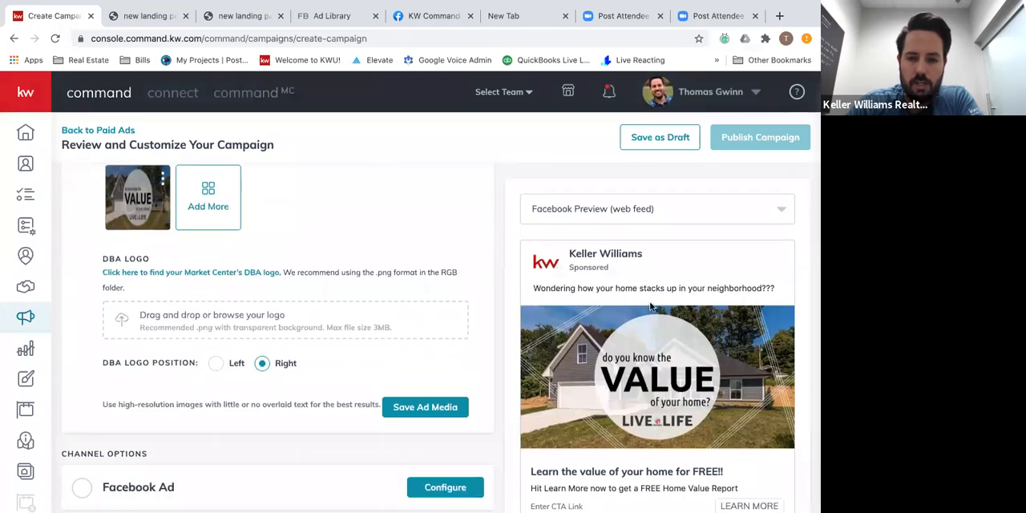
scroll(675, 375, "down", 1)
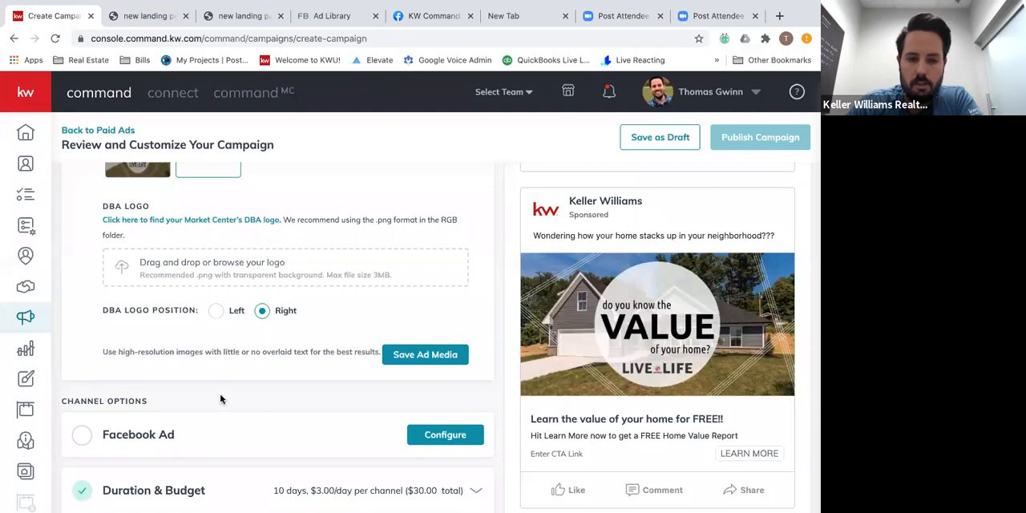
scroll(221, 399, "down", 1)
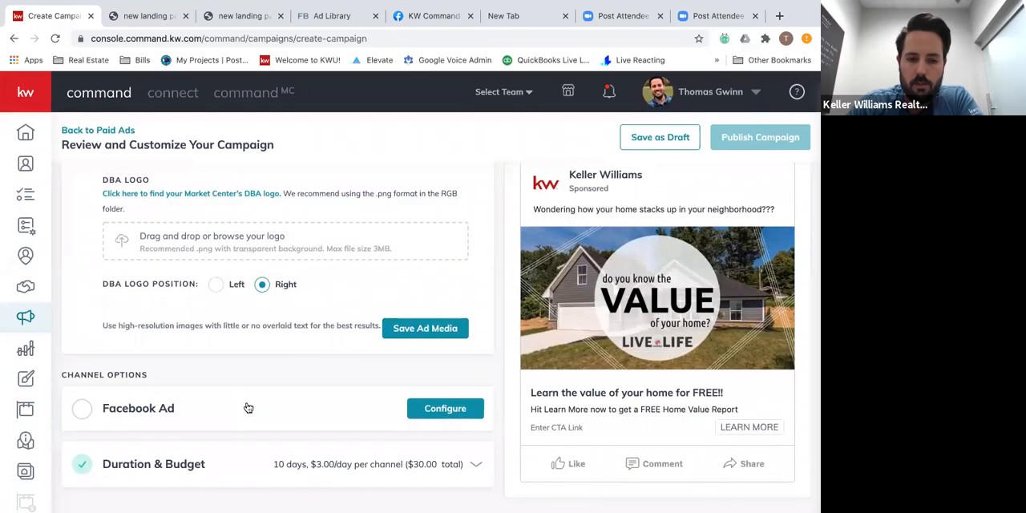
left_click(249, 408)
left_click(334, 224)
left_click(334, 225)
scroll(98, 231, "up", 2)
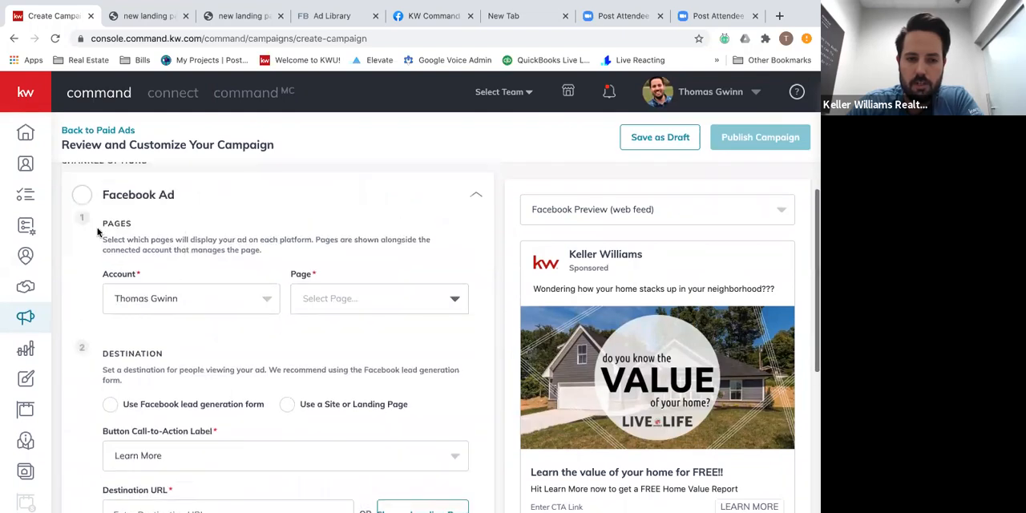
left_click(333, 298)
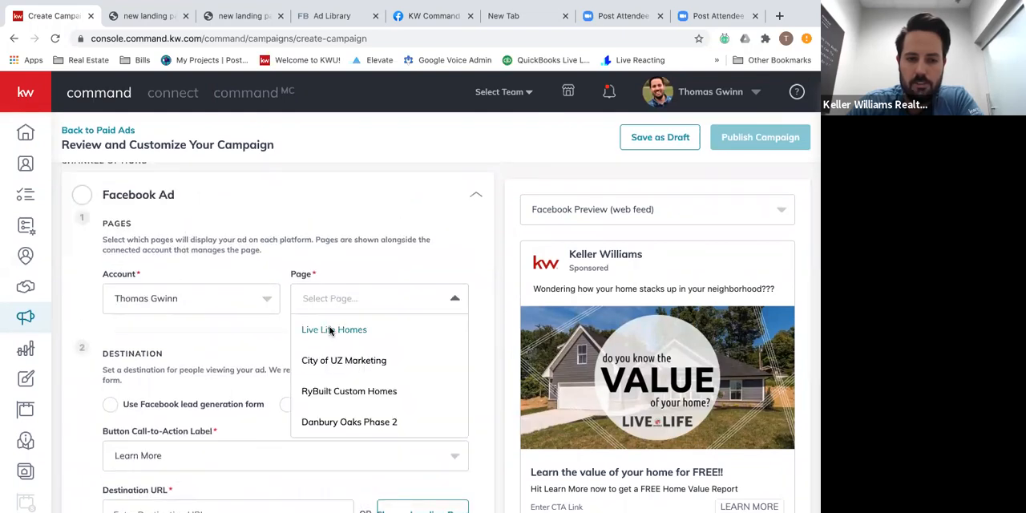
left_click(331, 329)
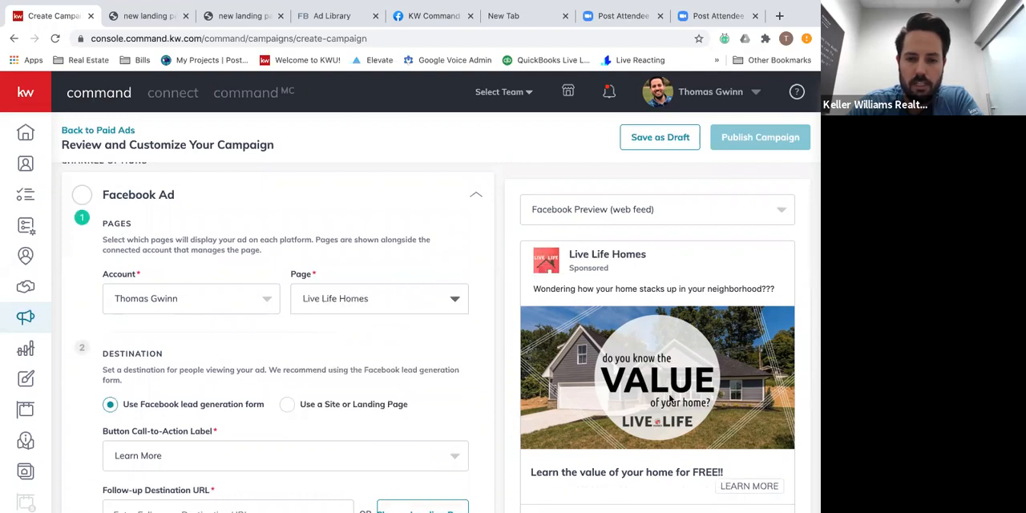
Choose Learn More as the button call-to-action label for the Facebook lead generation form.
scroll(670, 398, "down", 1)
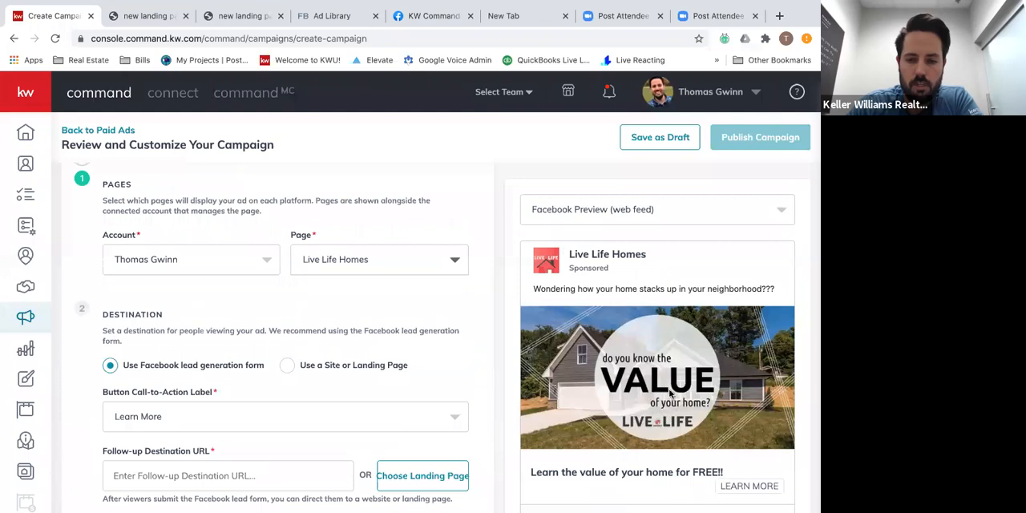
scroll(673, 419, "down", 2)
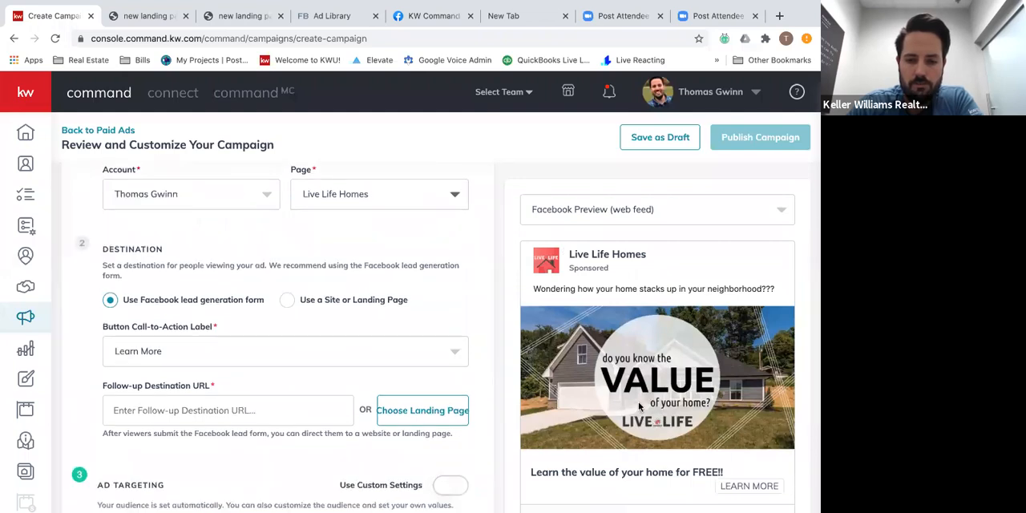
scroll(638, 401, "down", 4)
scroll(638, 402, "up", 8)
scroll(639, 402, "down", 5)
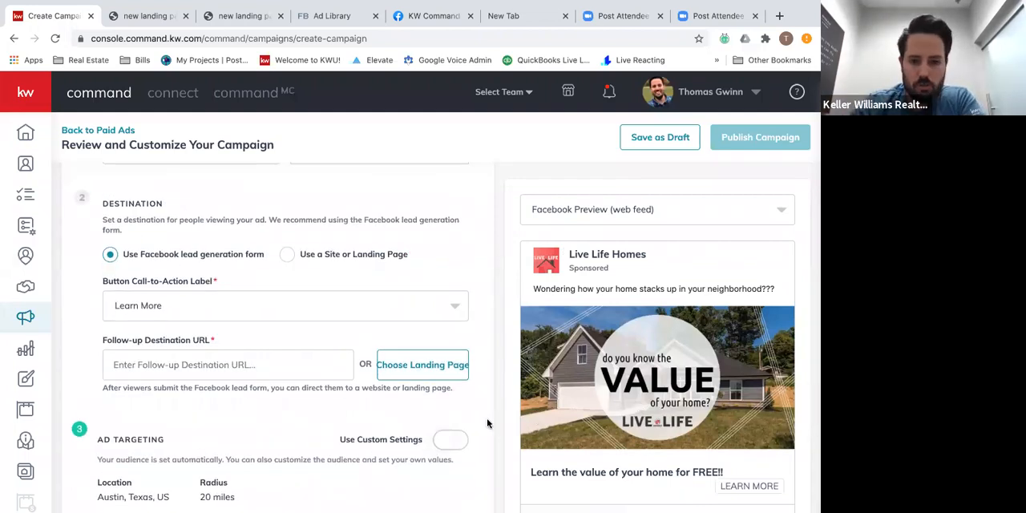
left_click(365, 309)
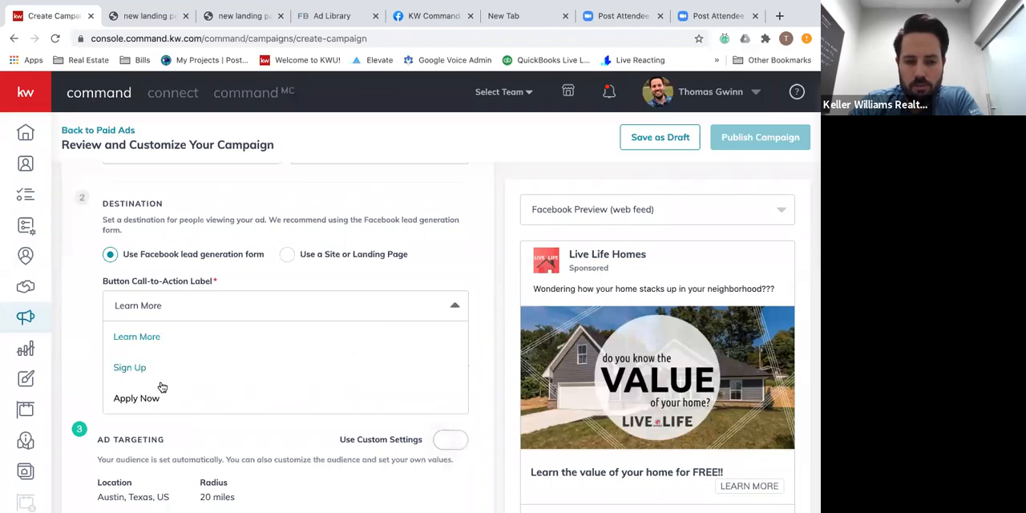
left_click(138, 336)
scroll(662, 332, "down", 2)
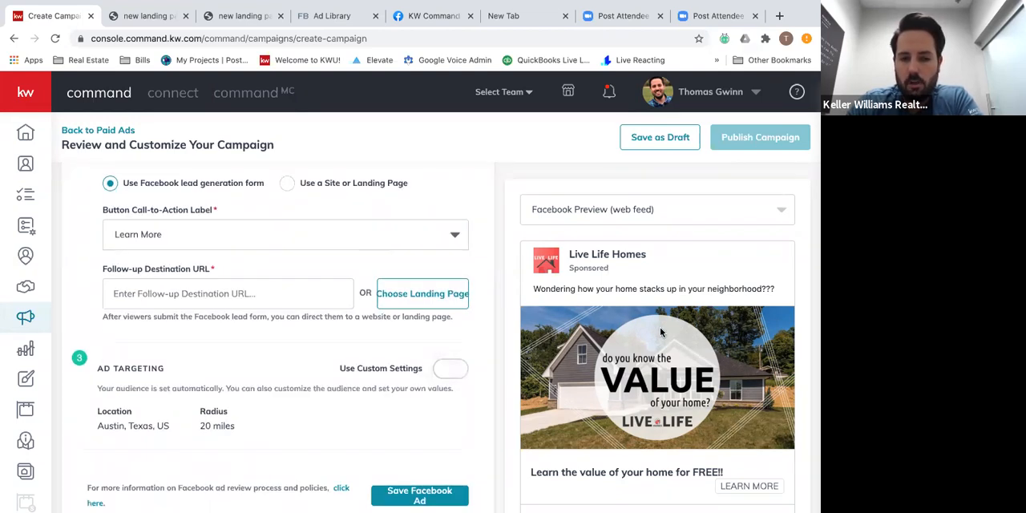
scroll(661, 332, "up", 1)
left_click(375, 280)
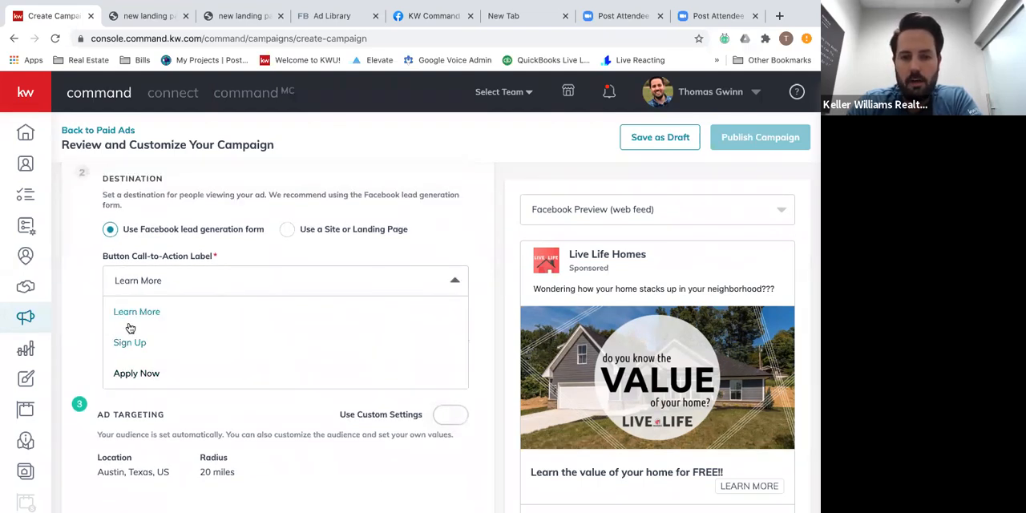
left_click(143, 289)
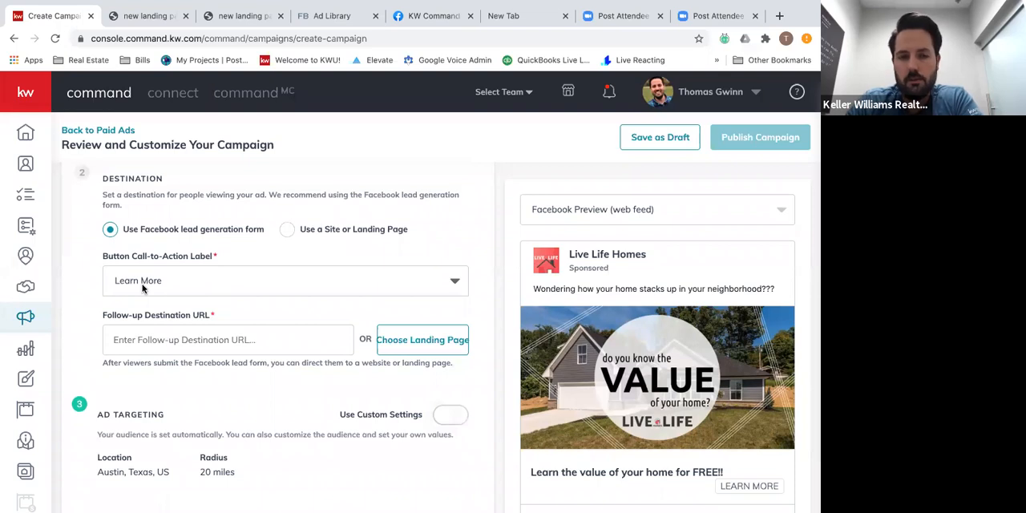
left_click(205, 337)
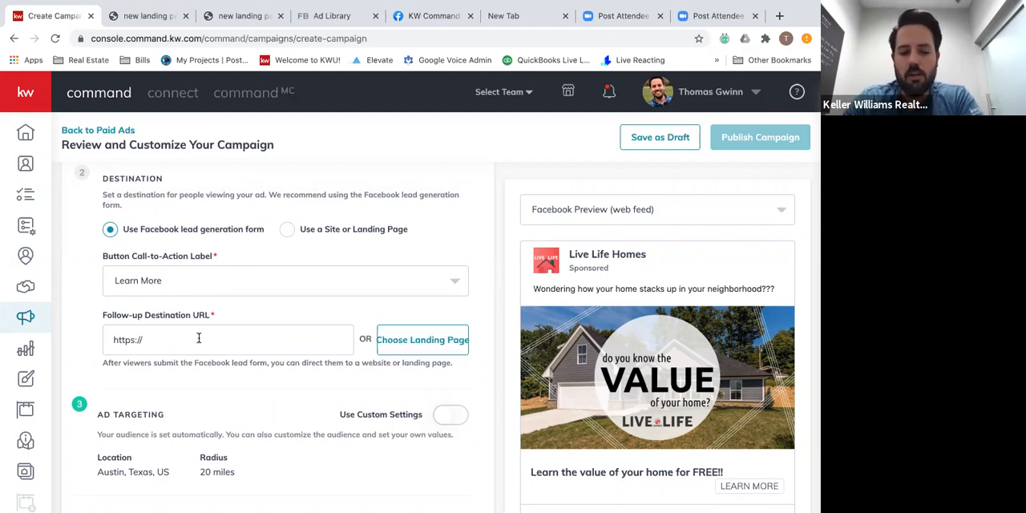
key("ctrl+v")
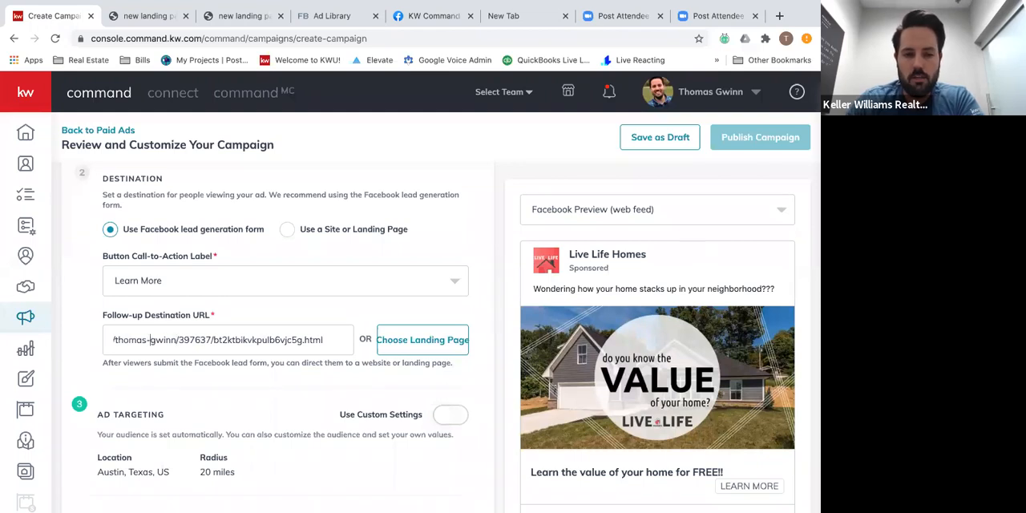
key("Left")
key("Left")
key("Left")
key("Left")
key("Left")
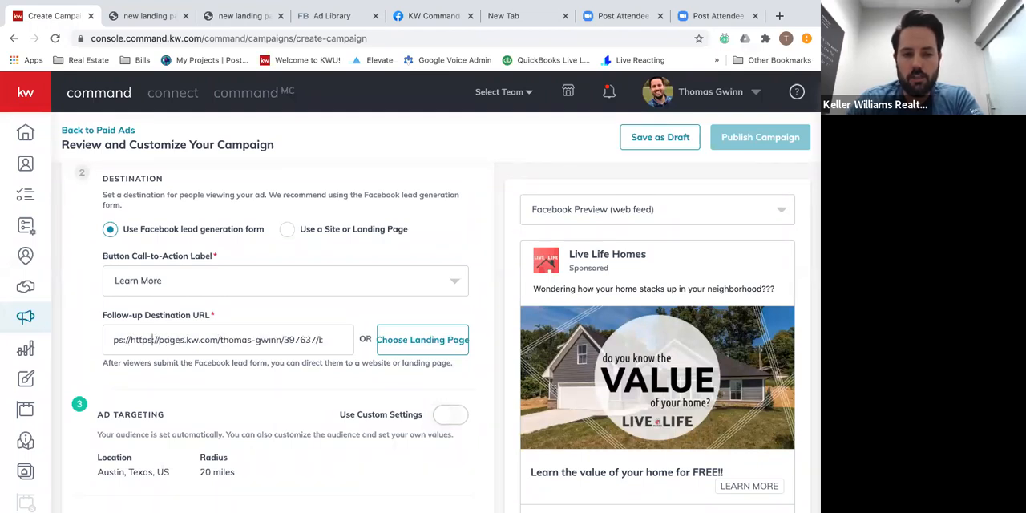
key("Left")
key("Left")
key("Left")
key("Left")
key("Left")
key("Left")
key("Left")
key("Left")
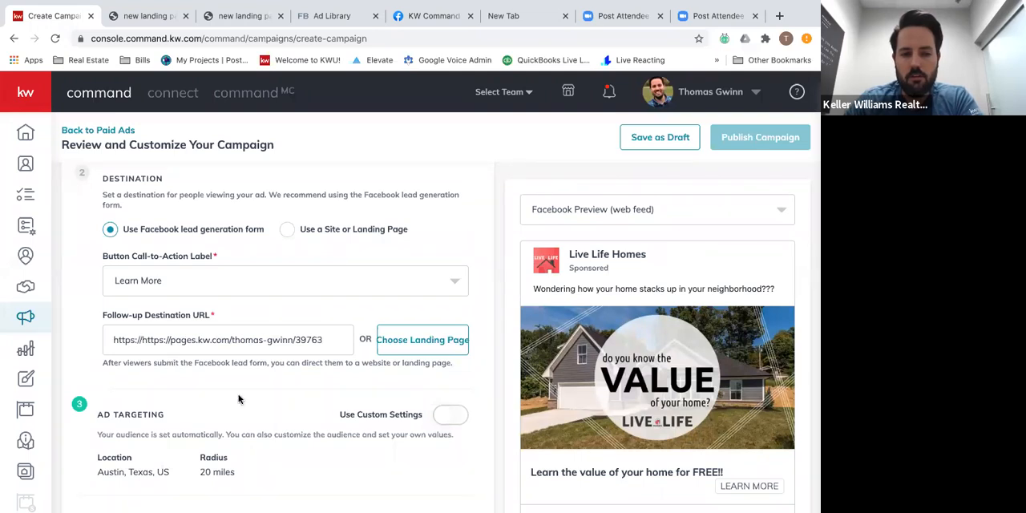
key("BackSpace")
key("BackSpace")
key("BackSpace")
key("BackSpace")
key("BackSpace")
key("BackSpace")
key("BackSpace")
key("BackSpace")
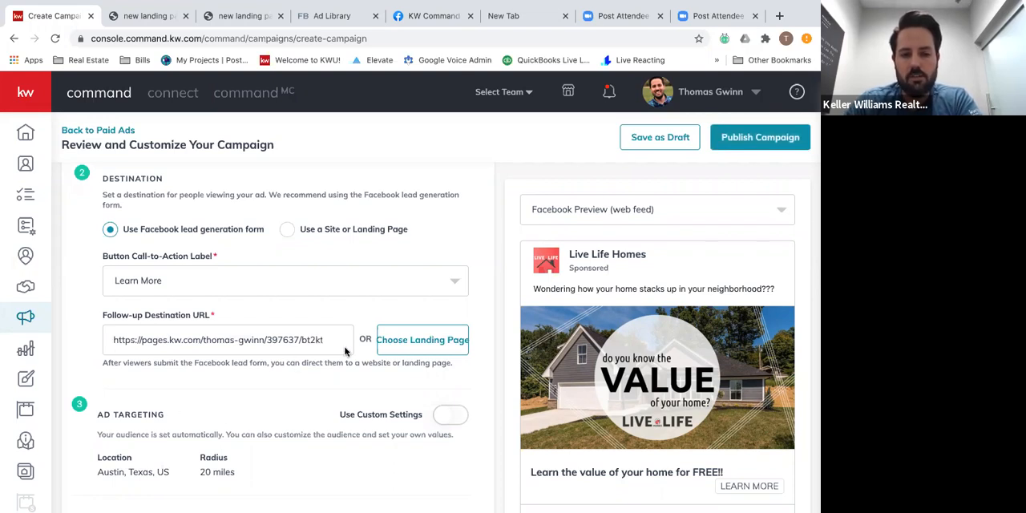
Clear the follow-up destination URL and choose the Home Valuation Page landing page instead.
double_click(270, 341)
left_click(267, 342)
triple_click(267, 342)
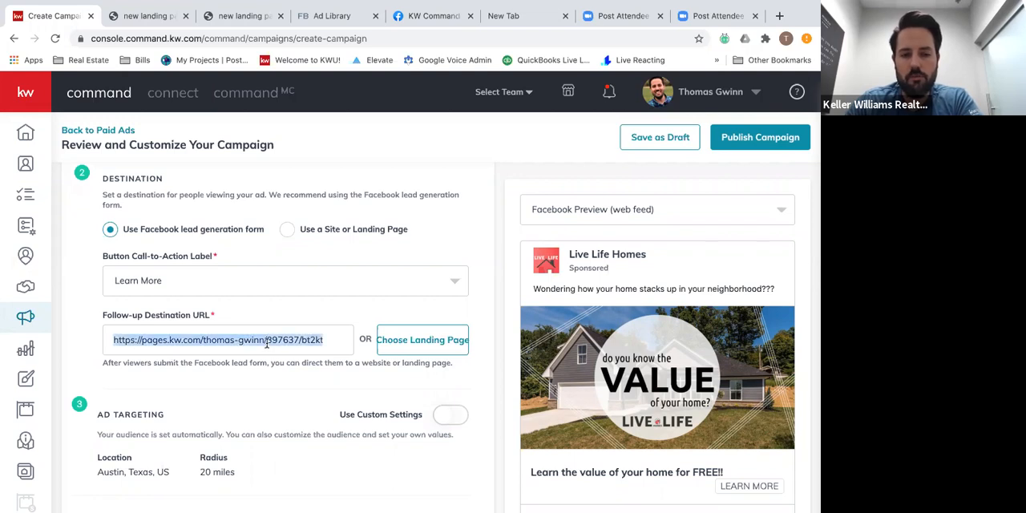
key("BackSpace")
left_click(445, 341)
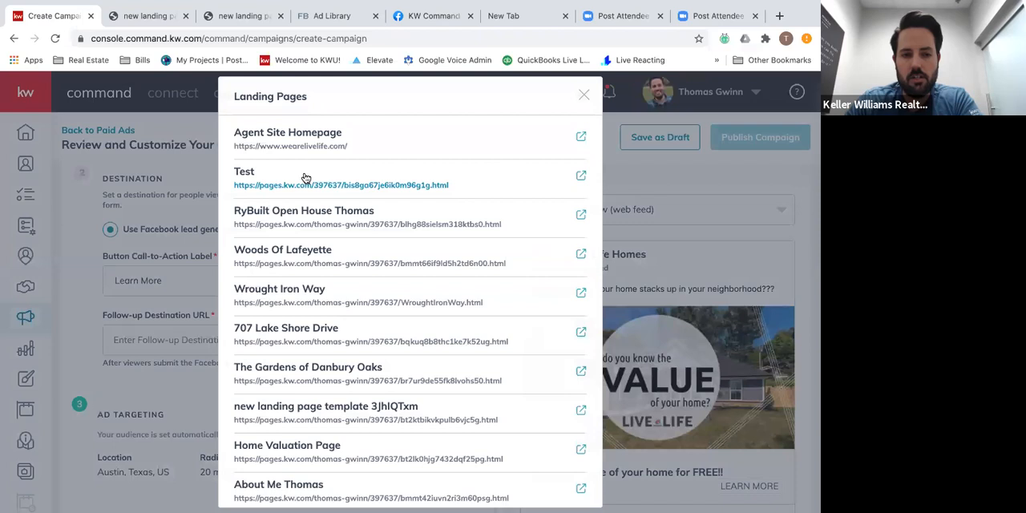
scroll(321, 340, "down", 3)
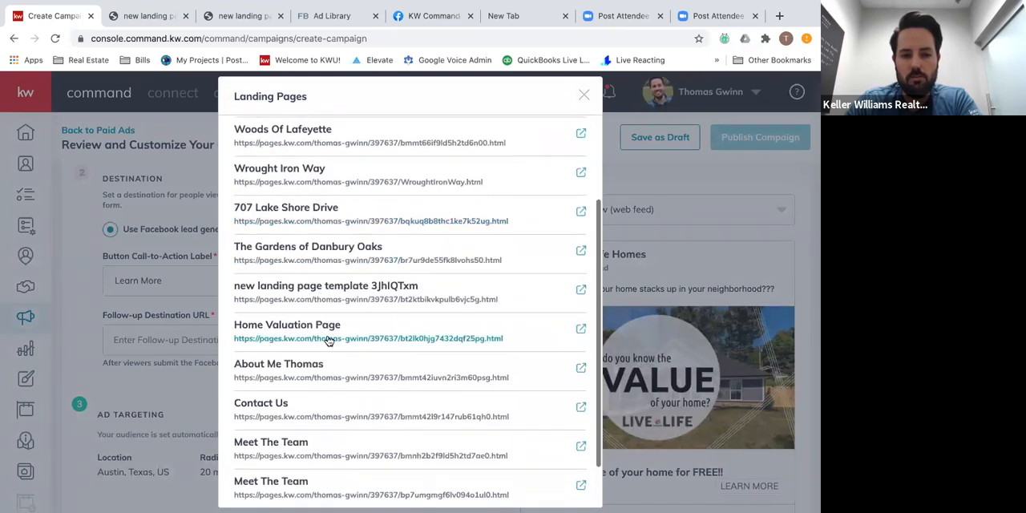
left_click(329, 338)
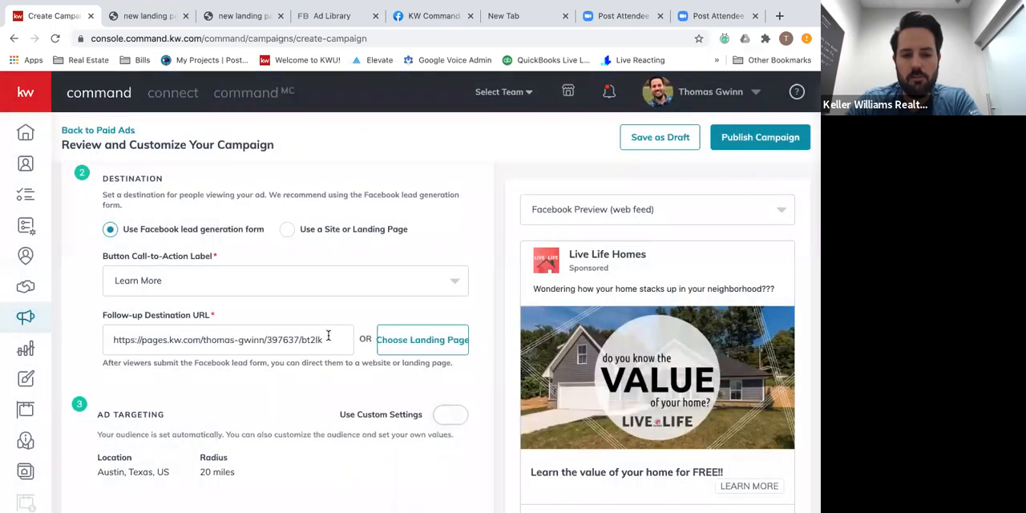
triple_click(304, 339)
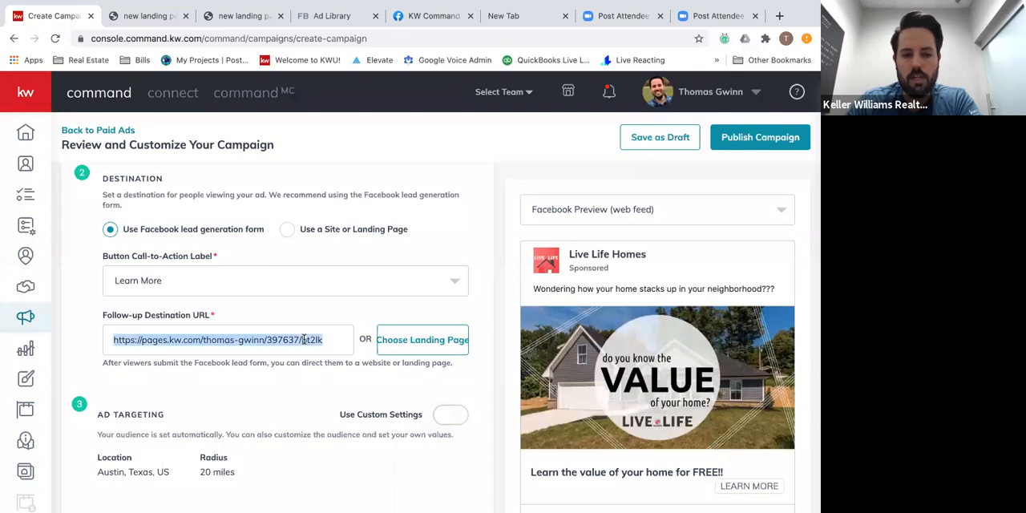
Replace the follow-up destination URL with the copied landing page address.
key("BackSpace")
type("https://pages.kw.com/thomas-gwinn/397637/bt2ktbikvkpulb6vjc5g.html")
Turn on custom settings for the Facebook ad targeting and review the available audience, location and radius options.
scroll(267, 358, "down", 1)
scroll(267, 357, "down", 2)
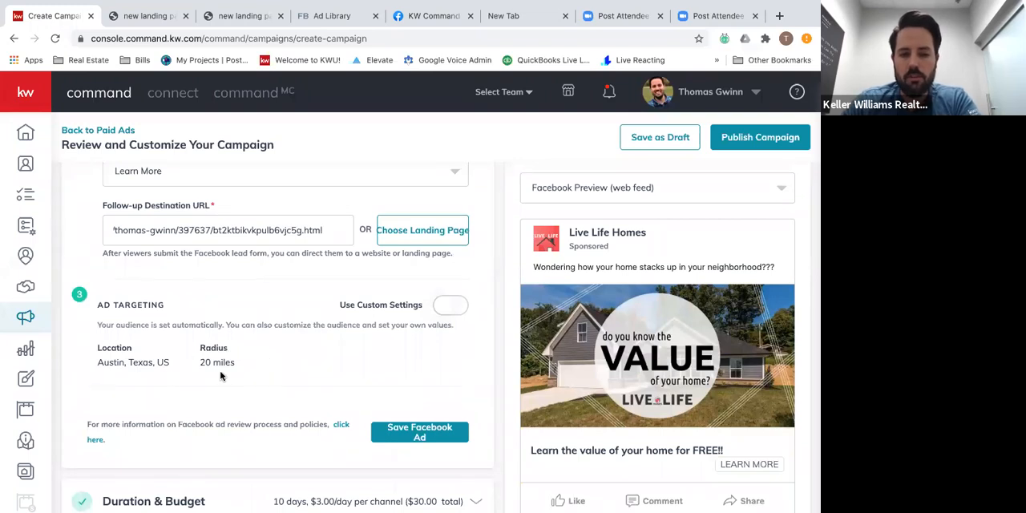
left_click(446, 304)
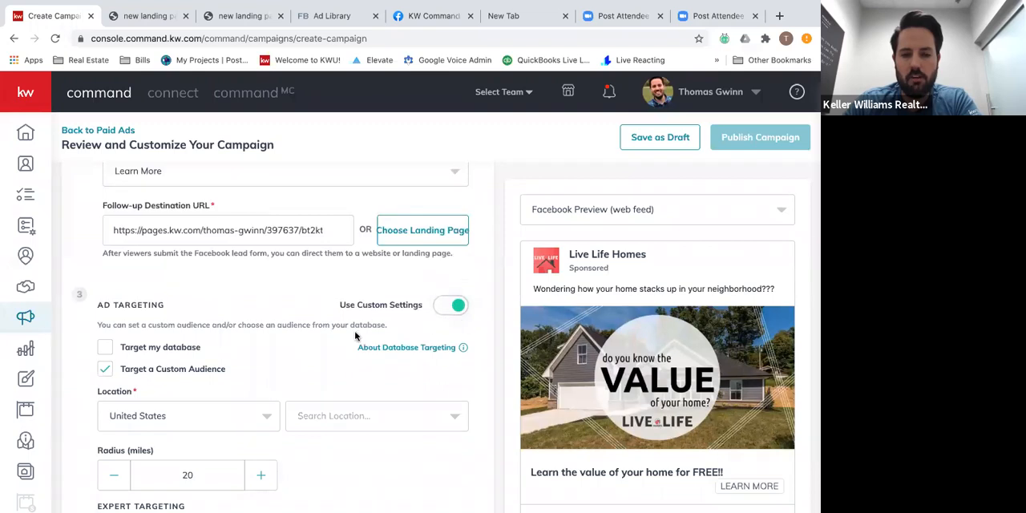
scroll(330, 335, "down", 2)
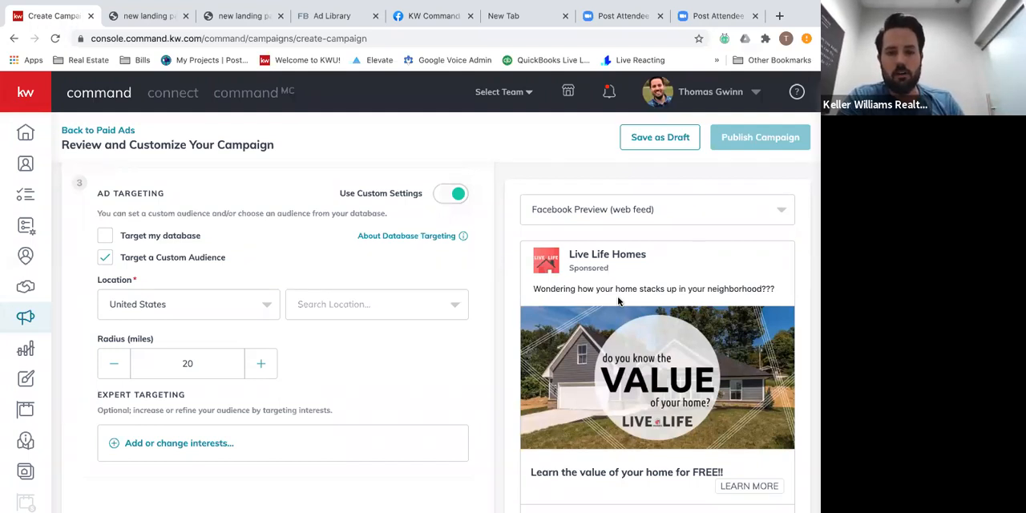
scroll(651, 401, "down", 1)
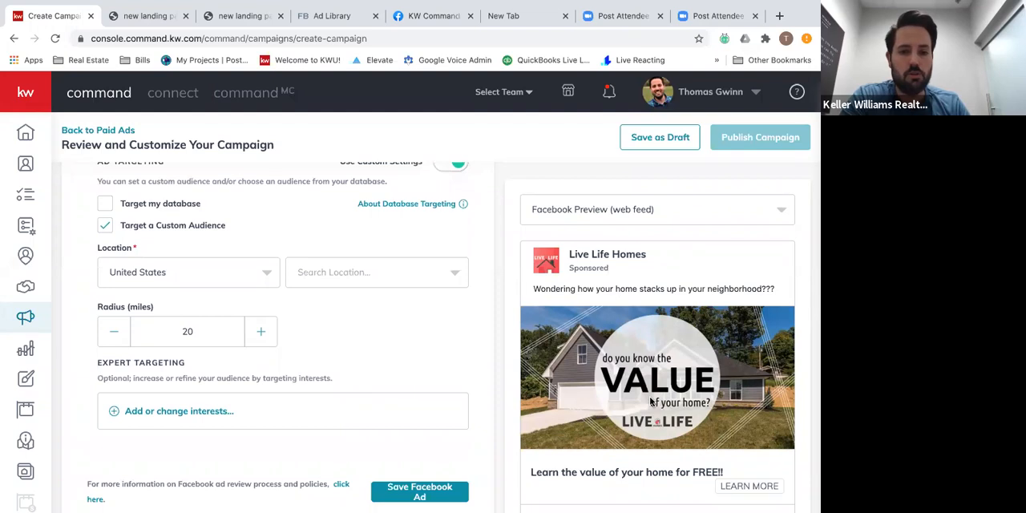
scroll(651, 400, "up", 1)
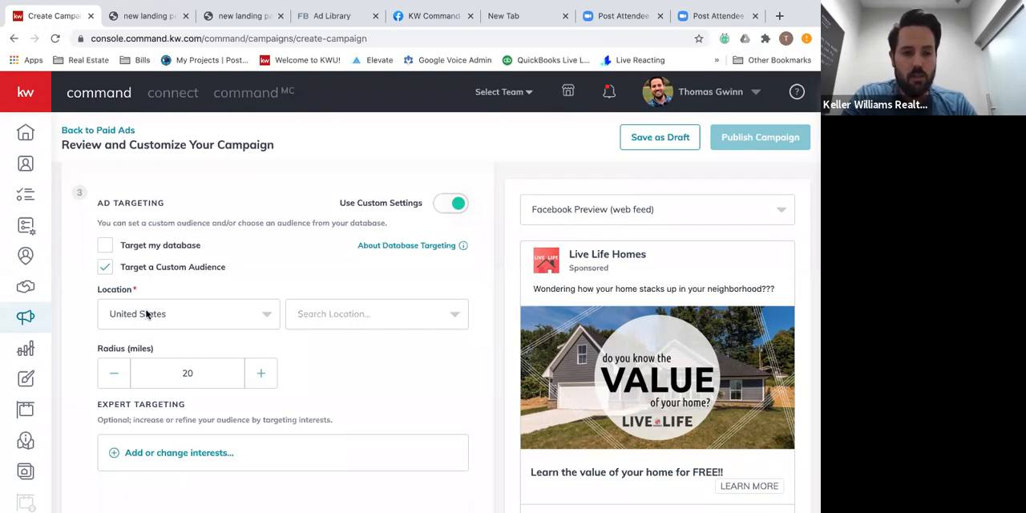
left_click(197, 319)
left_click(197, 319)
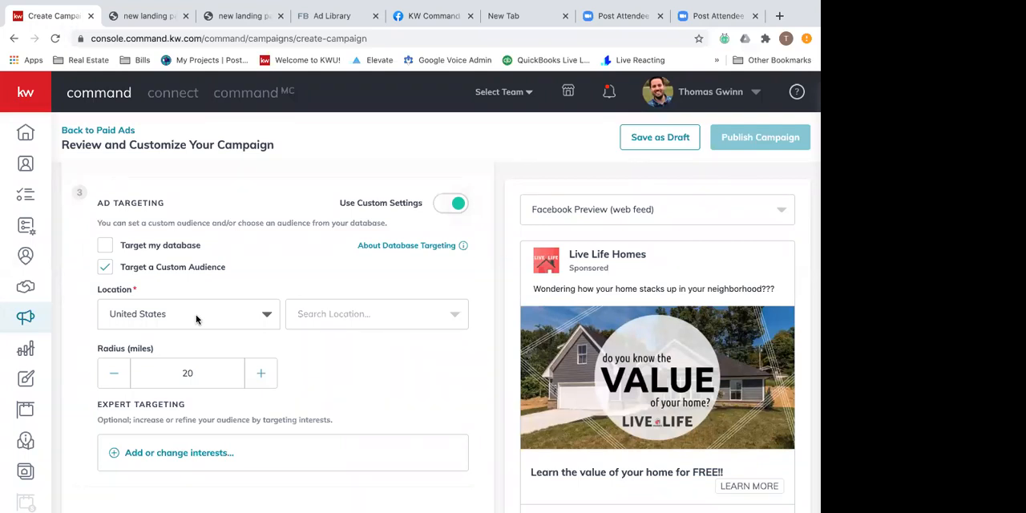
left_click(106, 247)
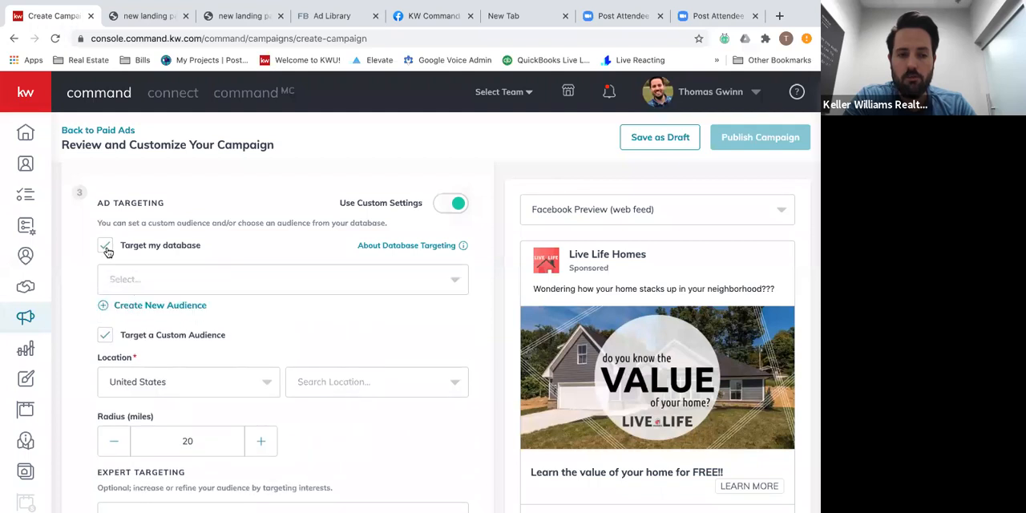
left_click(170, 275)
left_click(170, 276)
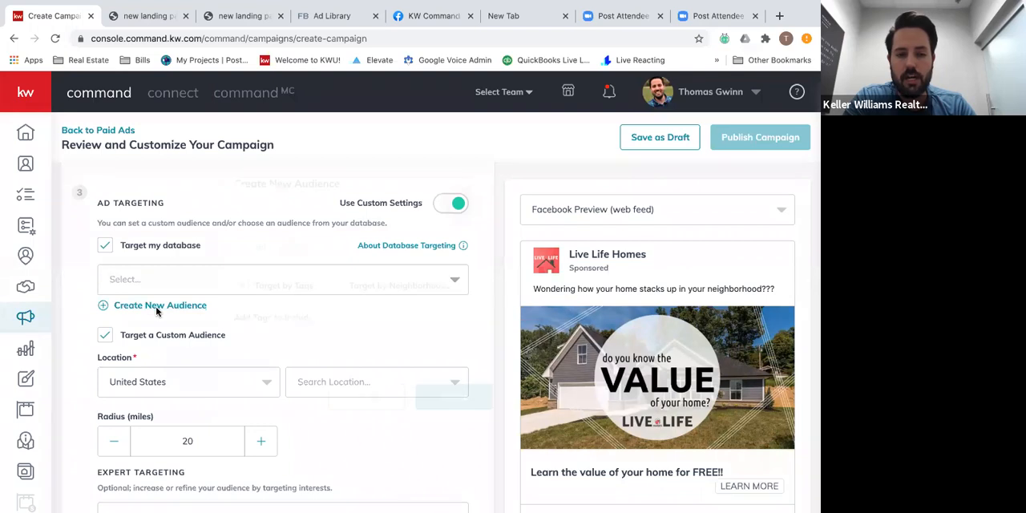
left_click(157, 311)
left_click(334, 248)
type("Facebook")
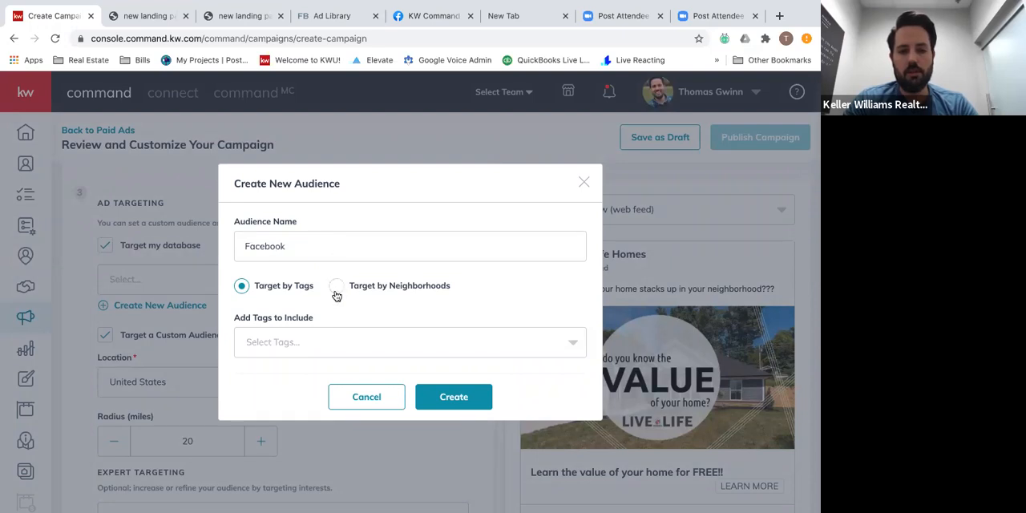
left_click(329, 337)
scroll(310, 281, "down", 12)
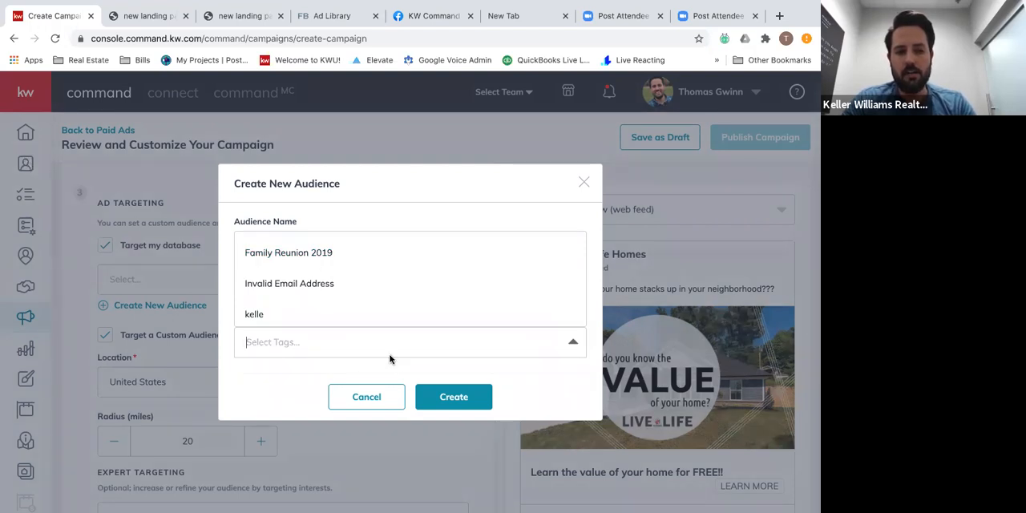
scroll(318, 313, "up", 10)
scroll(319, 314, "down", 10)
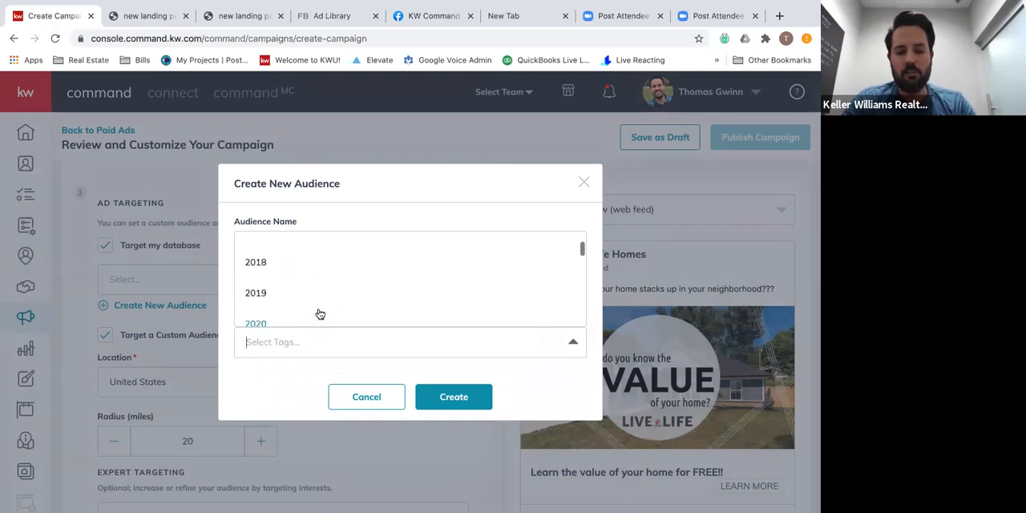
scroll(319, 313, "down", 8)
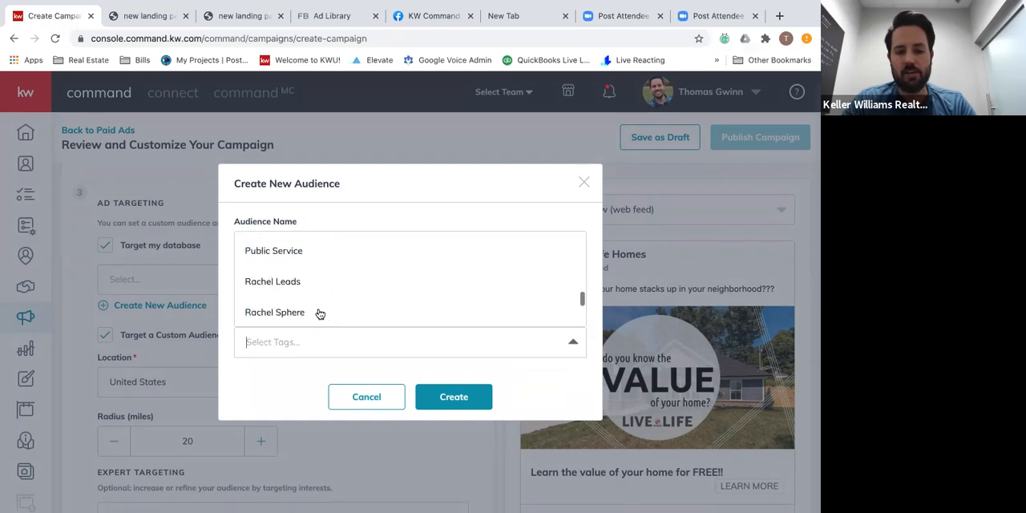
scroll(319, 314, "up", 15)
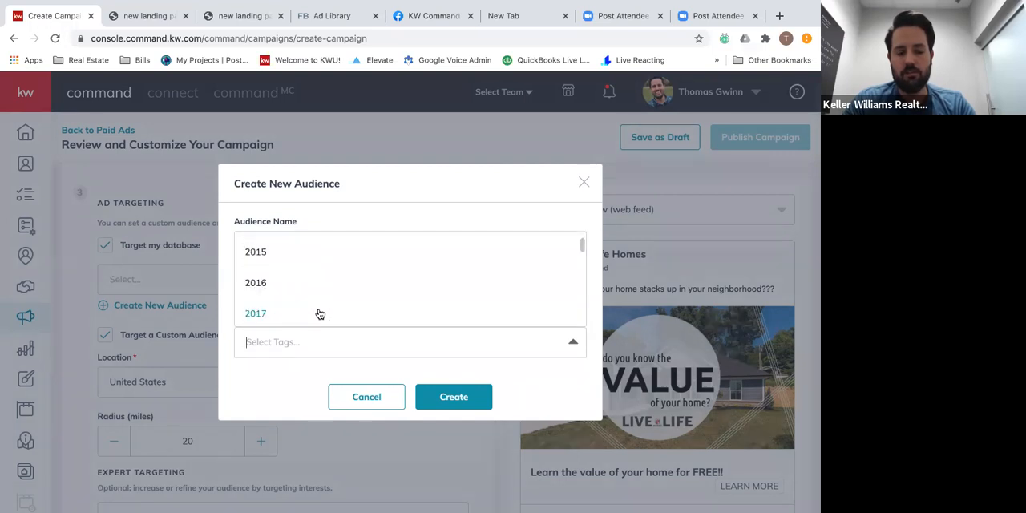
scroll(319, 314, "down", 1)
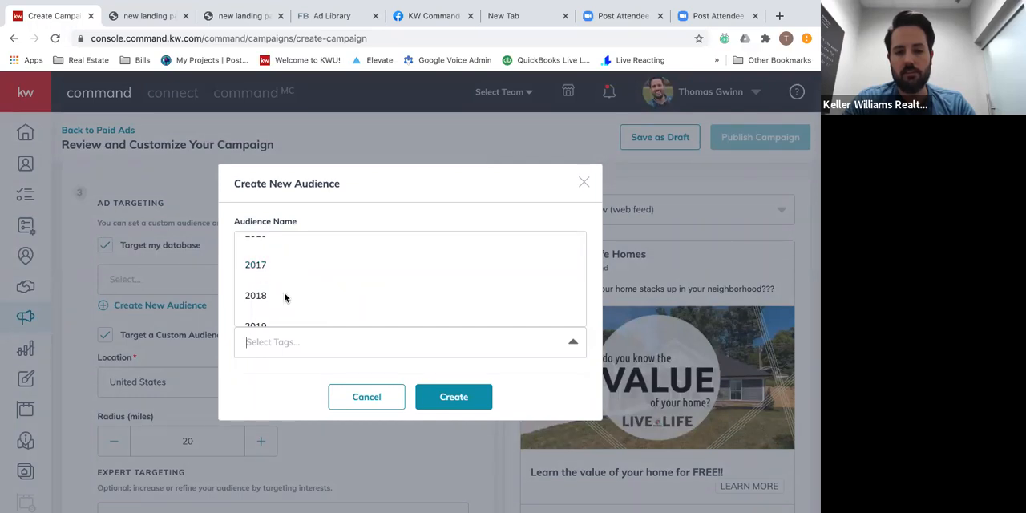
left_click(367, 397)
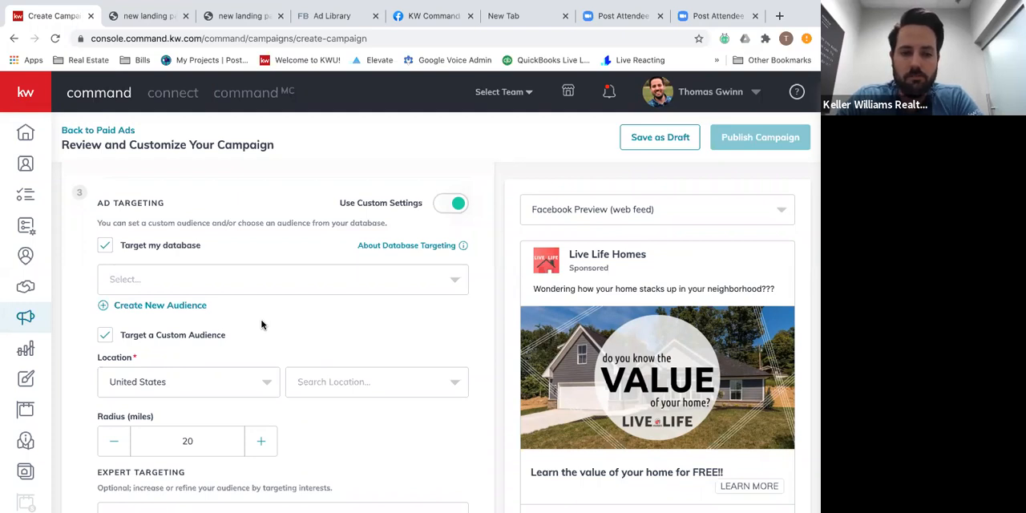
left_click(110, 250)
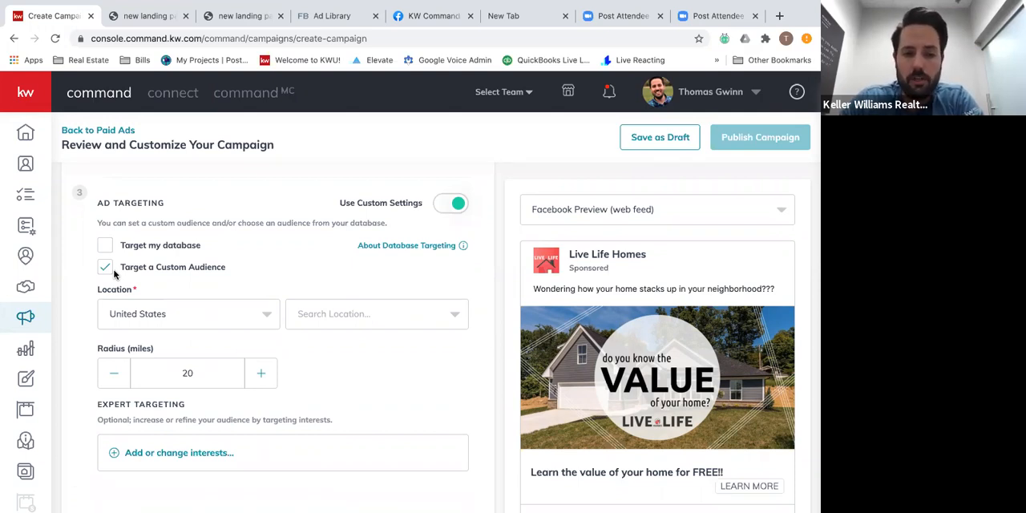
Search for New Albany Indiana and choose New Albany, Indiana as the custom audience location.
left_click(342, 325)
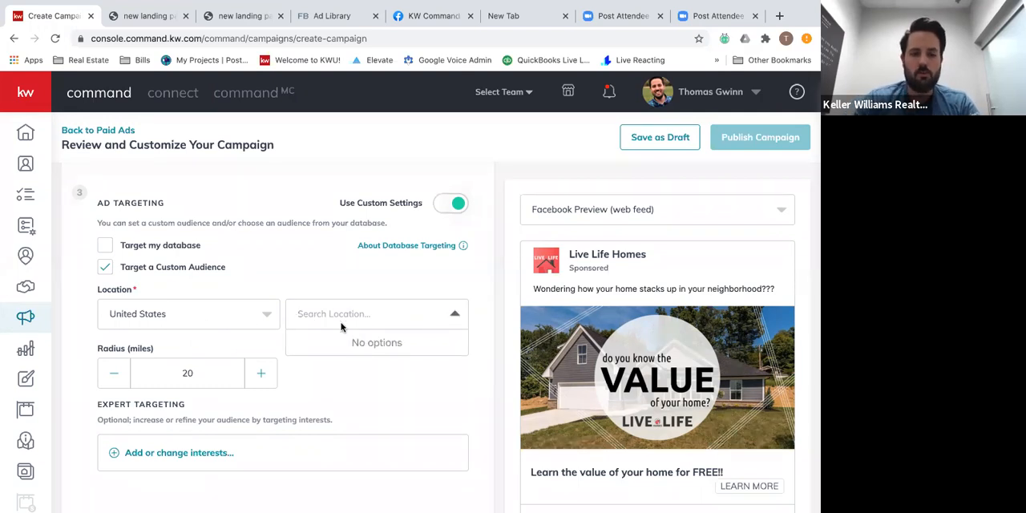
type("New Albany")
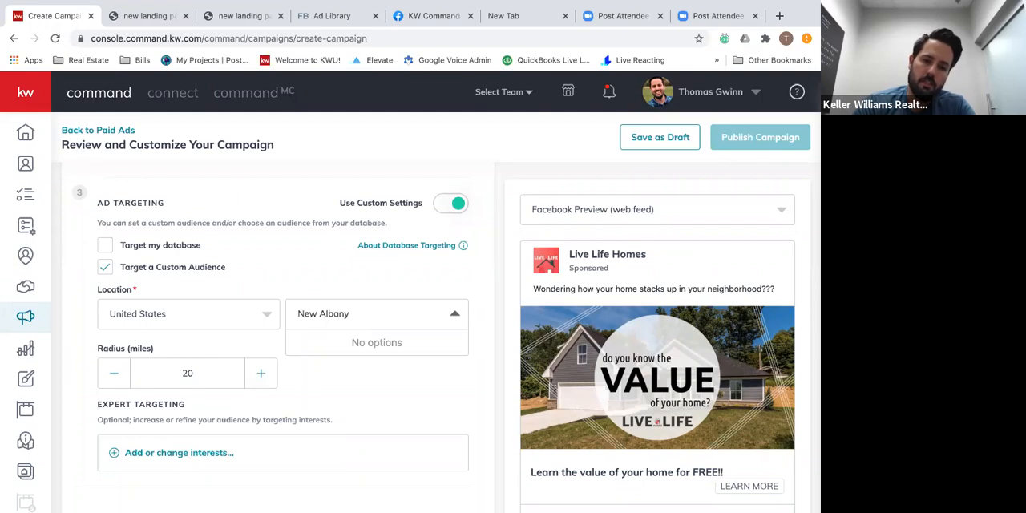
type(" In")
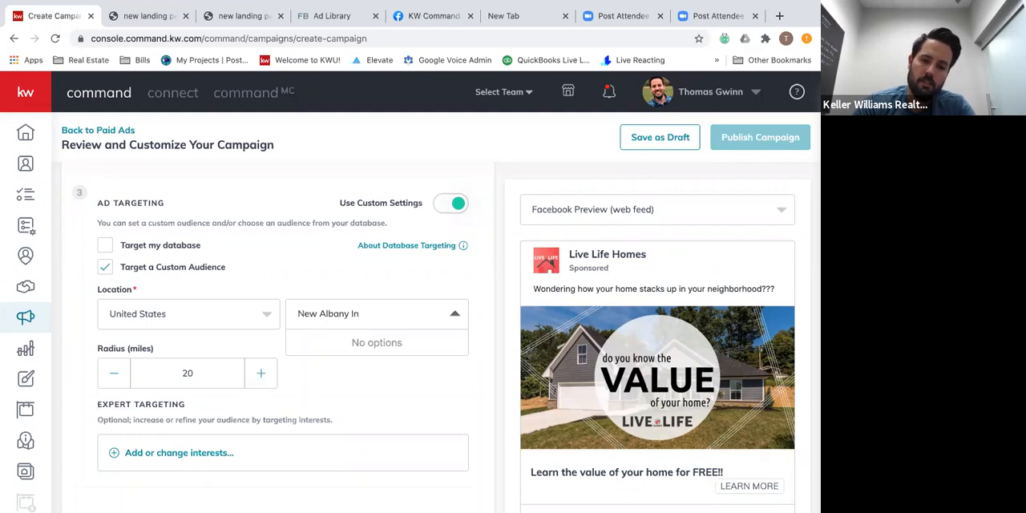
double_click(382, 317)
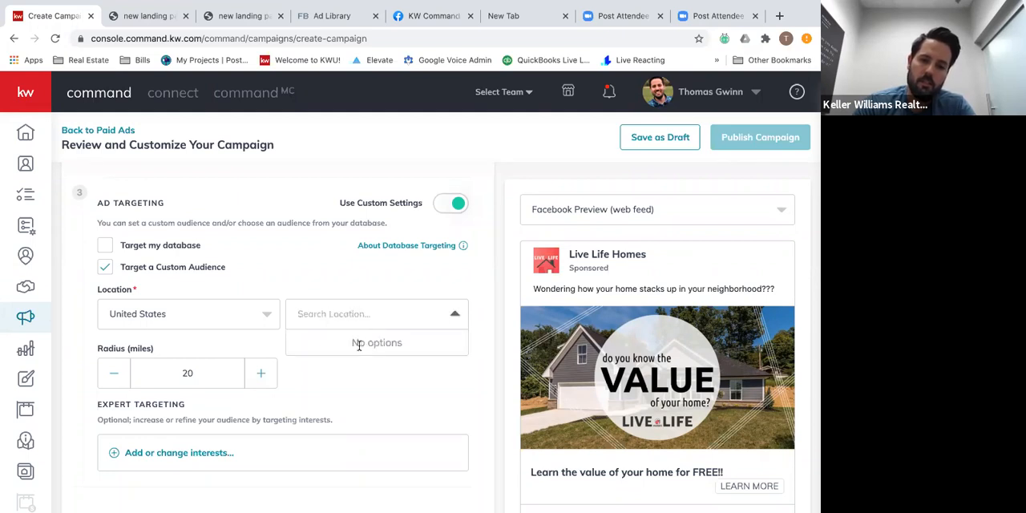
left_click(345, 311)
type("New")
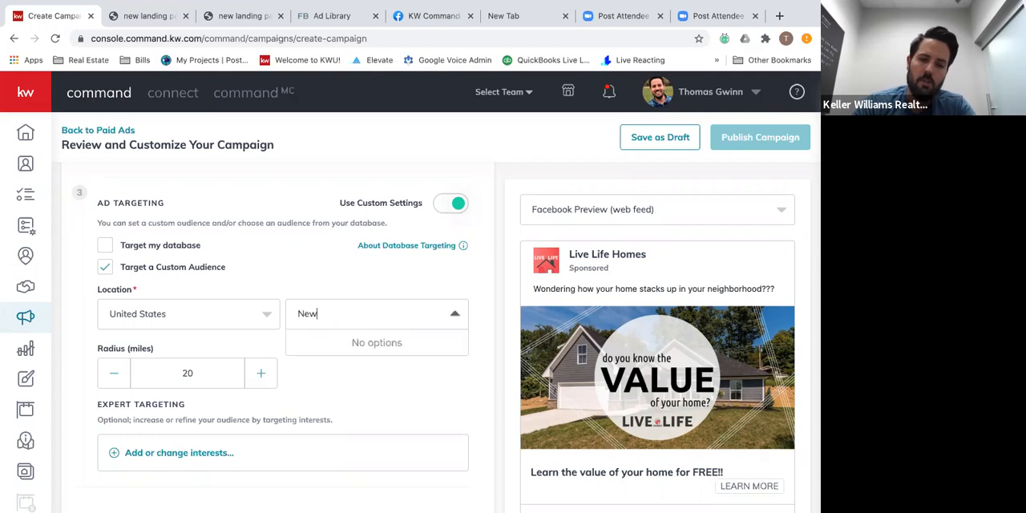
type(" Alban")
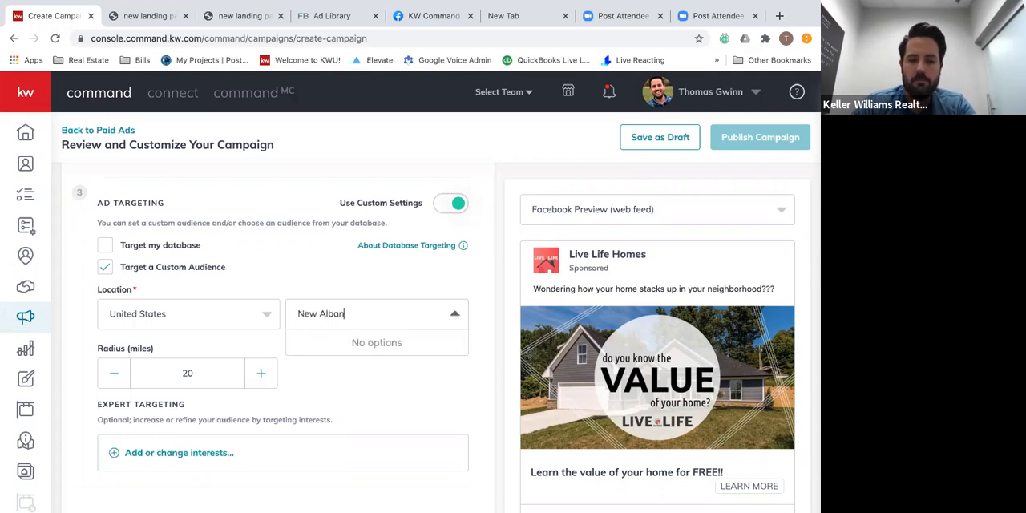
type("y INdi")
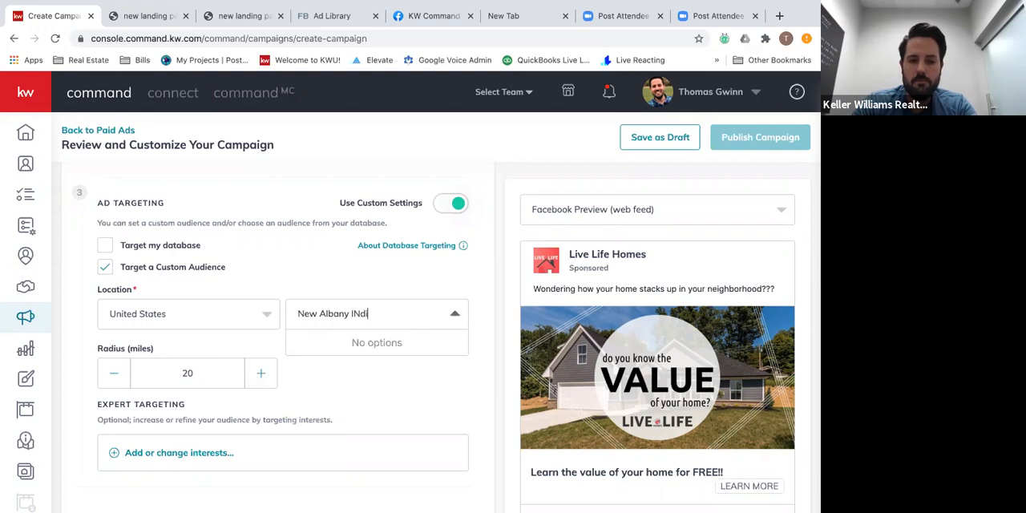
key("BackSpace")
key("BackSpace")
type("In")
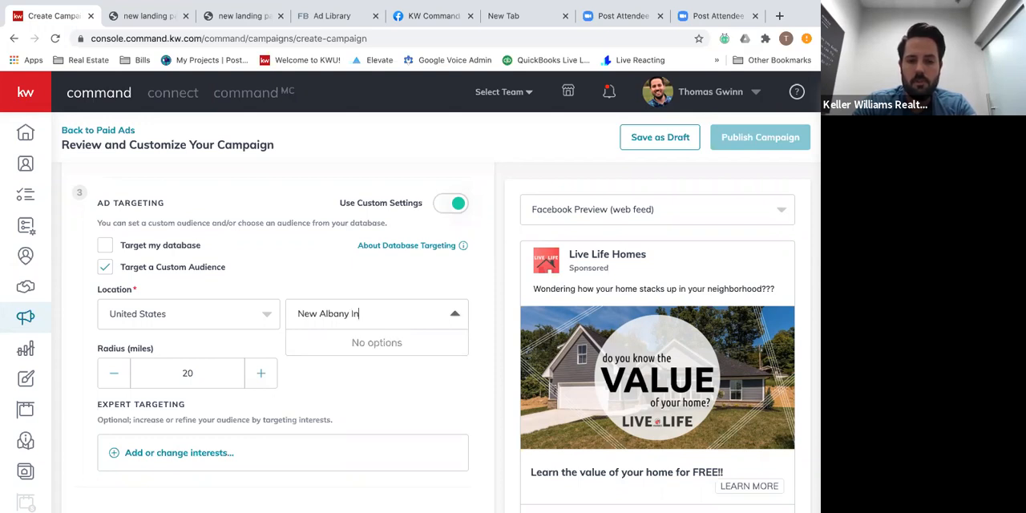
type("diana")
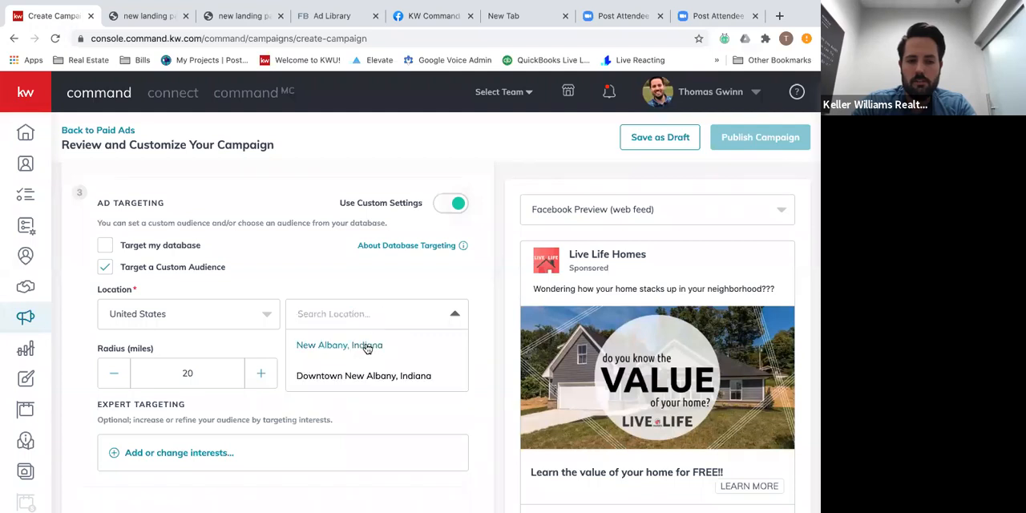
left_click(367, 346)
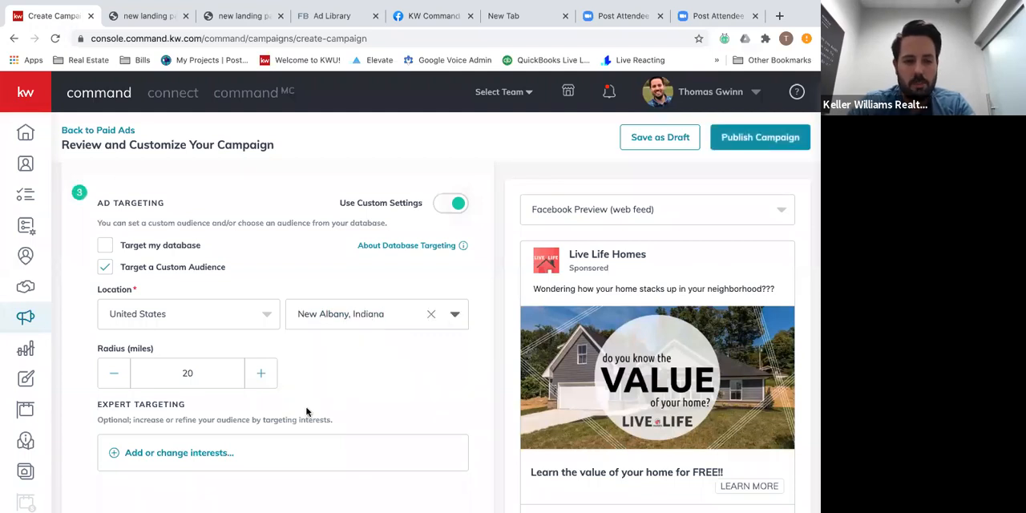
Set the targeting radius to 15 miles and save the Facebook ad.
left_click(114, 374)
left_click(115, 373)
left_click(119, 378)
left_click(119, 379)
left_click(119, 378)
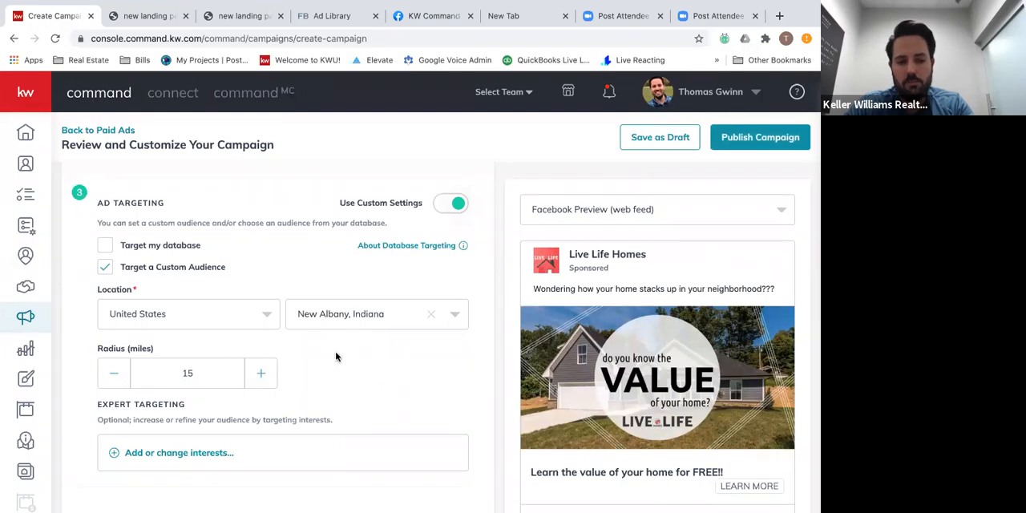
scroll(336, 357, "down", 1)
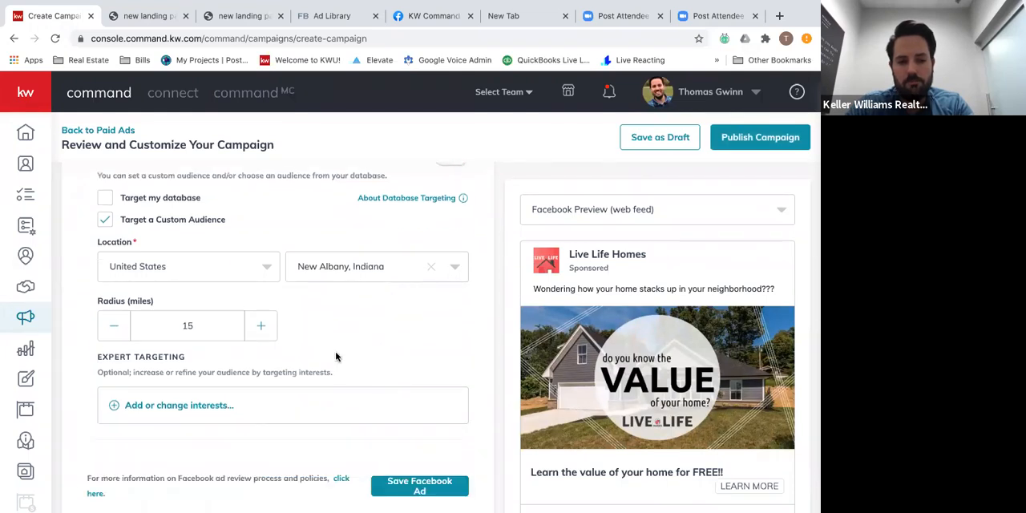
scroll(336, 356, "down", 2)
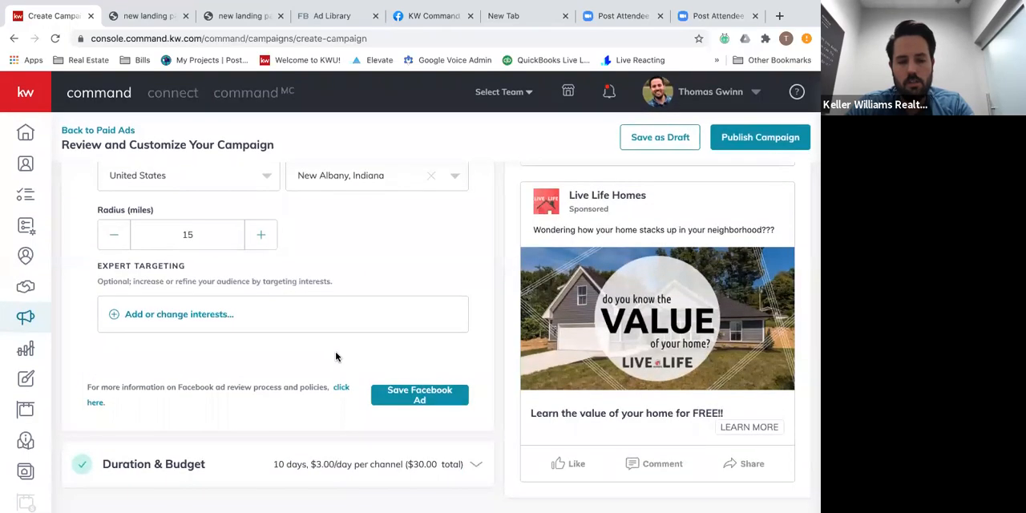
left_click(406, 402)
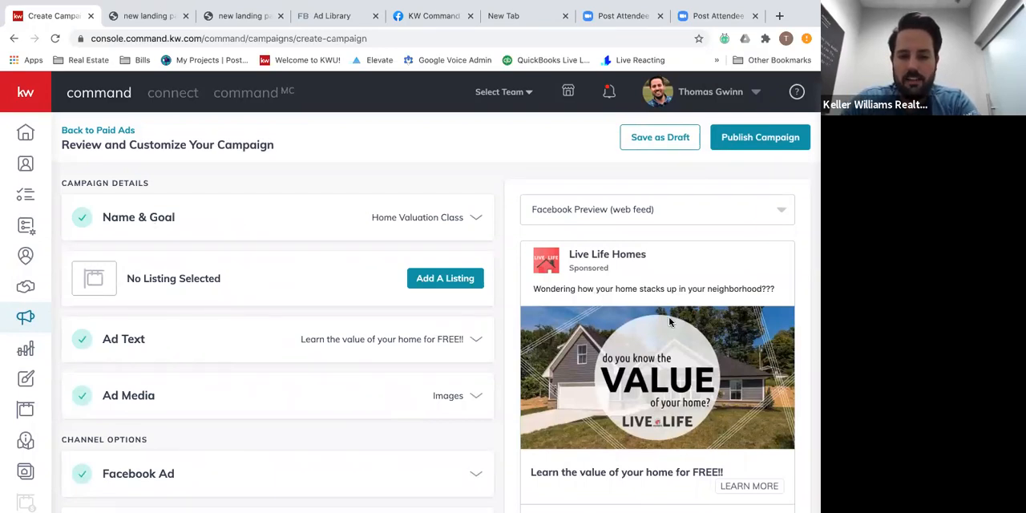
Reopen the Facebook Ad channel options and review the page, destination and targeting settings alongside the ad preview.
scroll(345, 369, "down", 1)
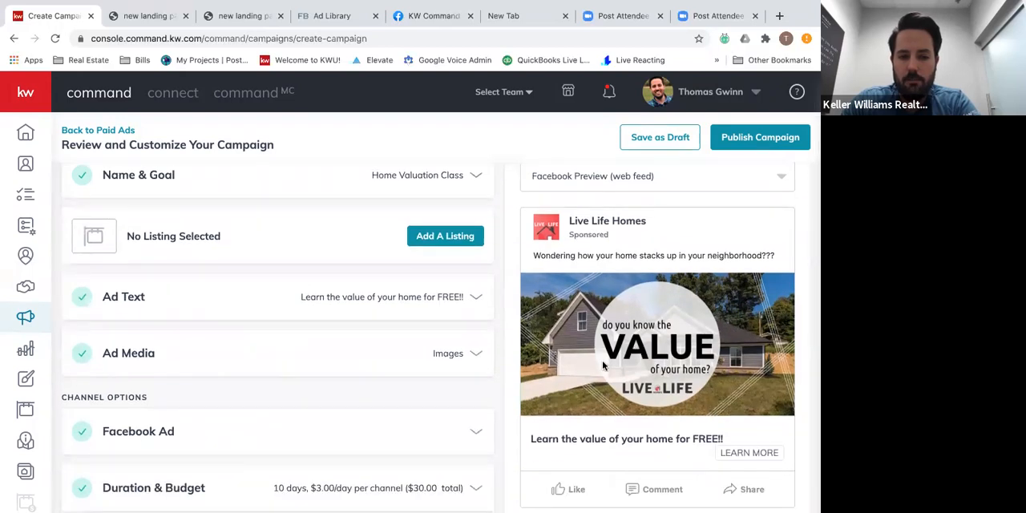
scroll(352, 375, "down", 1)
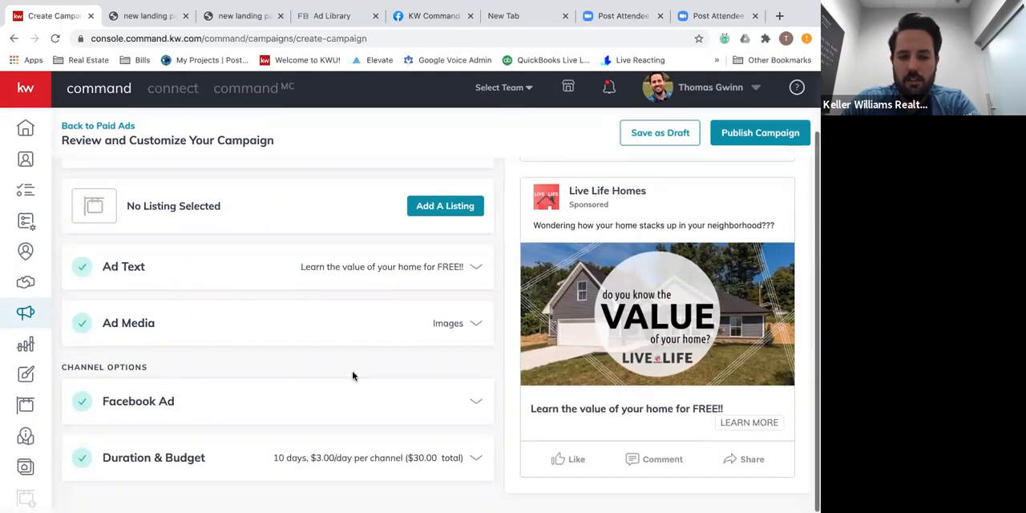
left_click(318, 403)
scroll(356, 368, "down", 5)
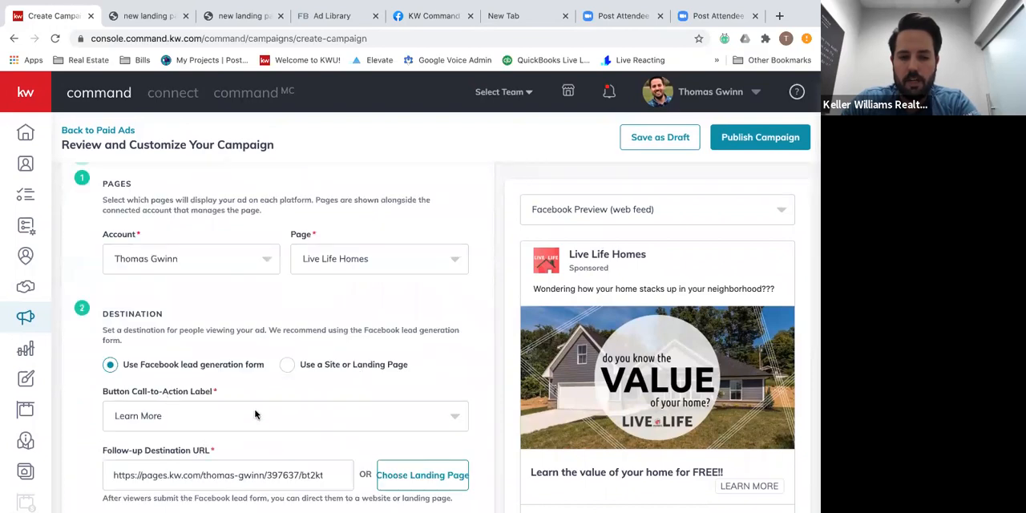
scroll(280, 355, "down", 5)
scroll(280, 355, "up", 4)
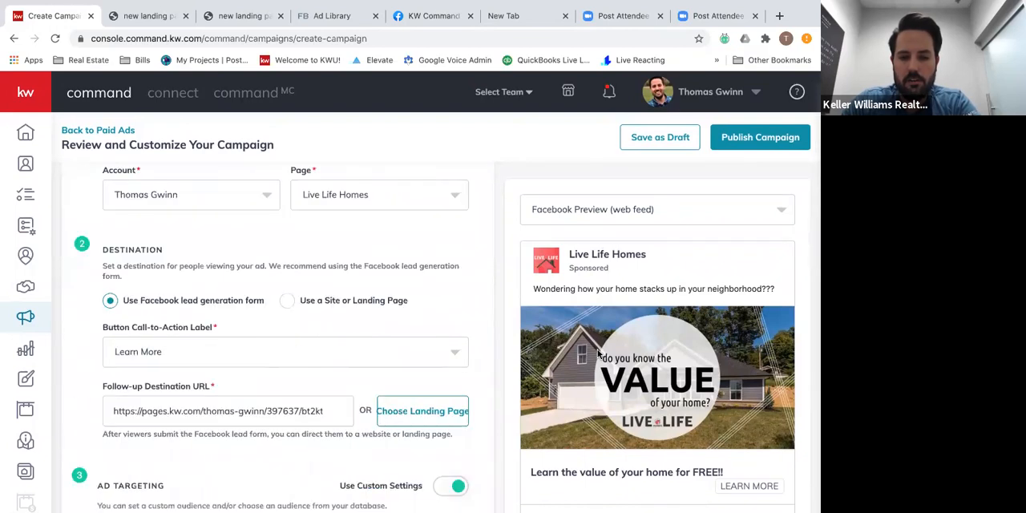
scroll(646, 319, "down", 2)
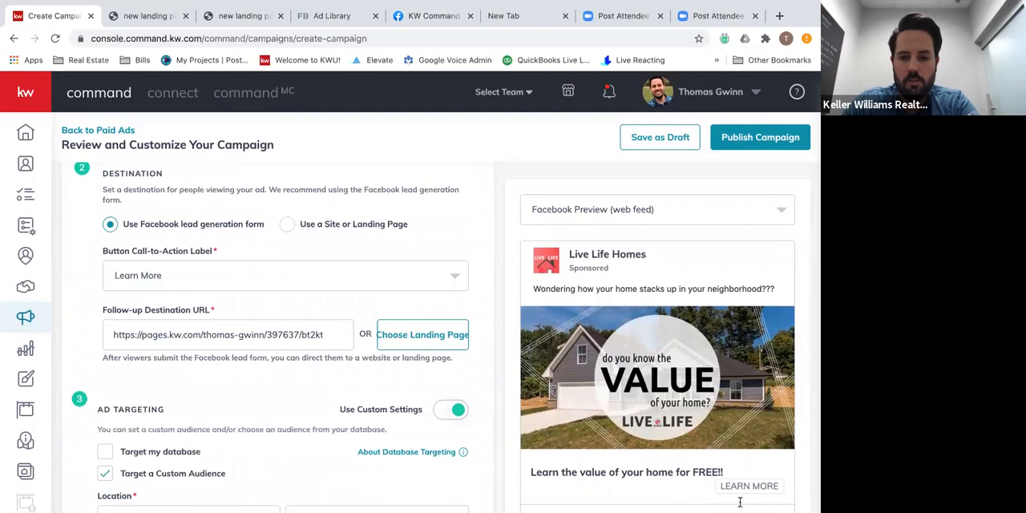
Check the custom audience location and radius, and save the Facebook ad settings.
scroll(442, 398, "down", 5)
scroll(433, 399, "down", 2)
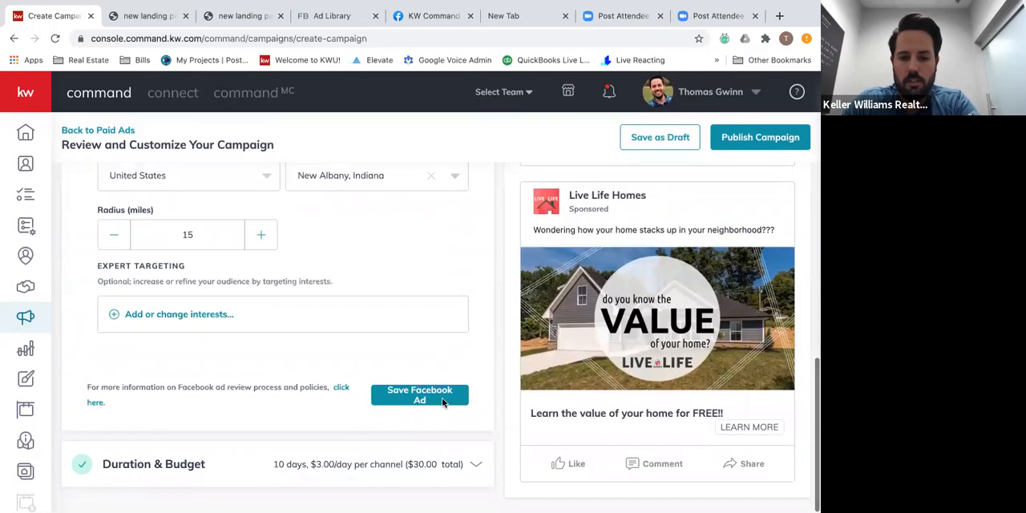
left_click(414, 403)
Set the campaign's end date to Aug 31, 2020 under Duration & Budget and save the section.
scroll(259, 421, "down", 1)
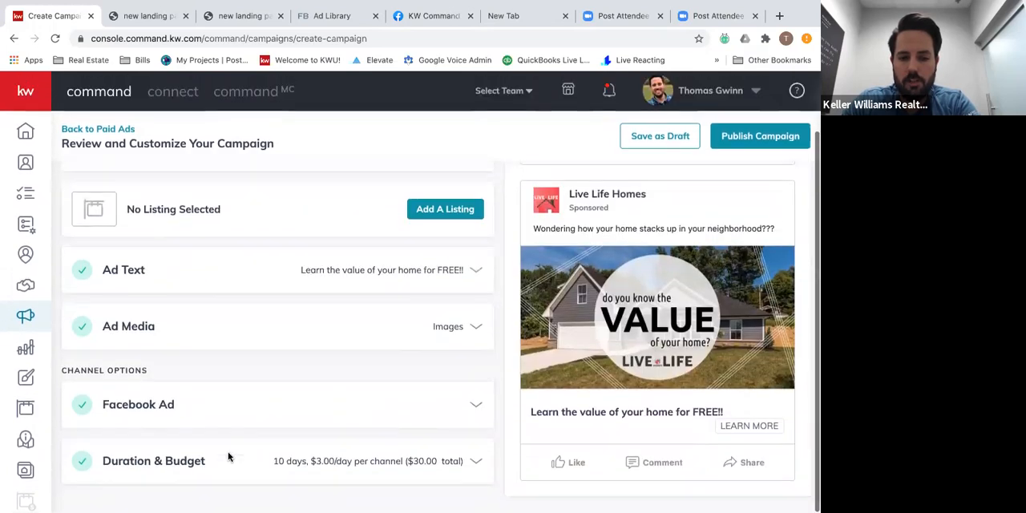
left_click(476, 463)
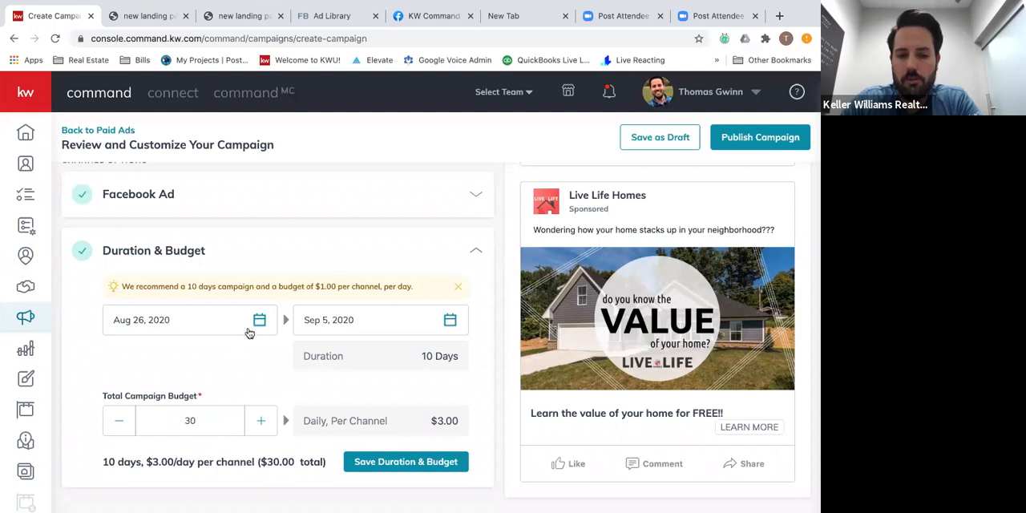
left_click(448, 323)
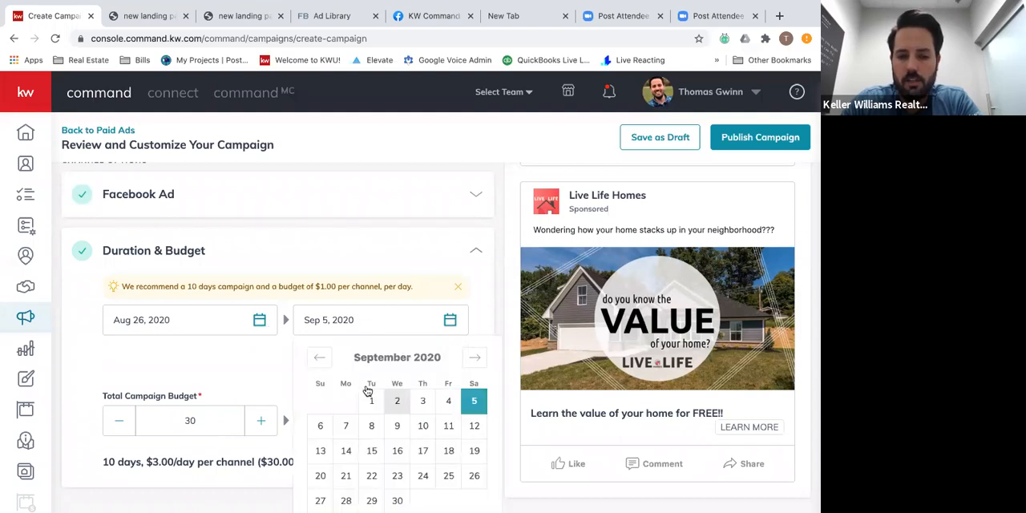
scroll(367, 390, "down", 1)
left_click(317, 350)
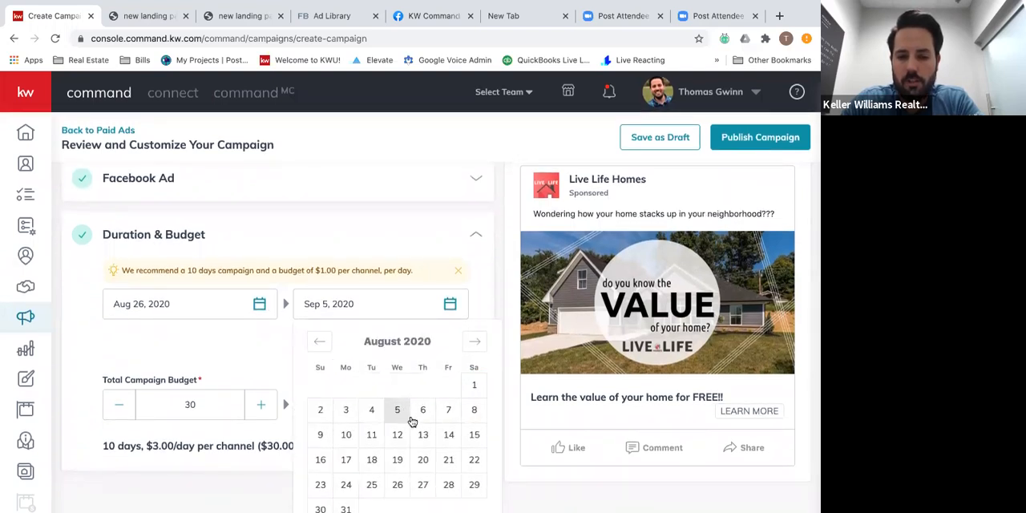
scroll(377, 469, "down", 1)
left_click(346, 481)
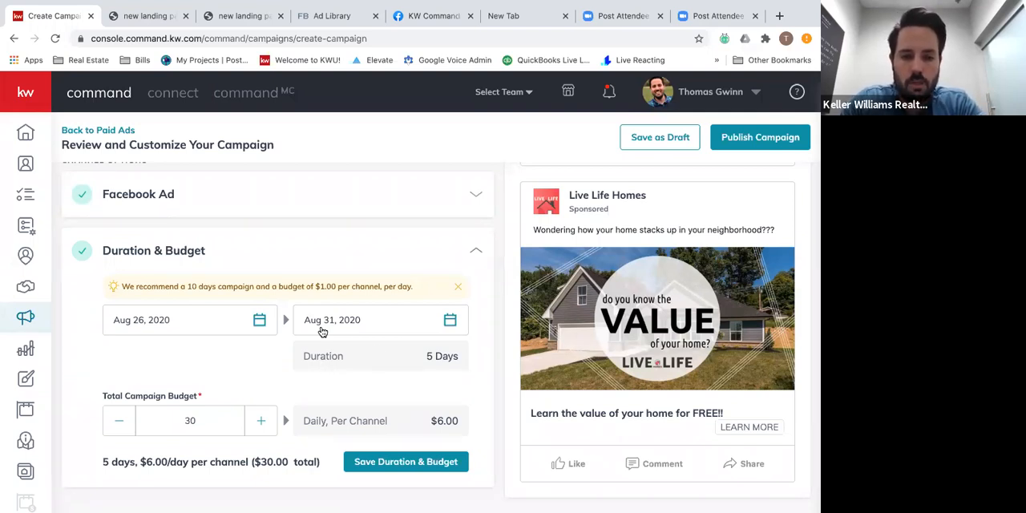
left_click(395, 462)
Save the campaign as a draft and confirm the save.
scroll(475, 224, "up", 2)
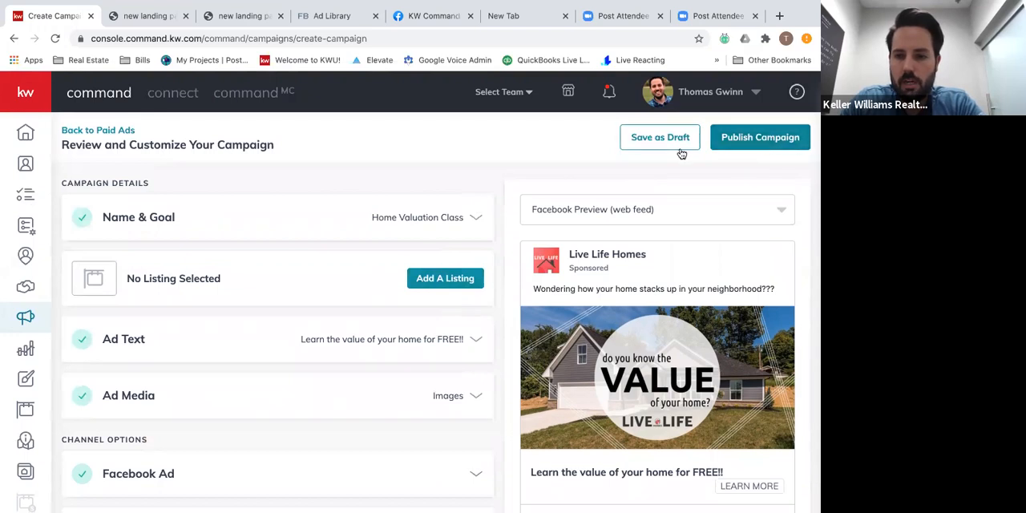
left_click(676, 145)
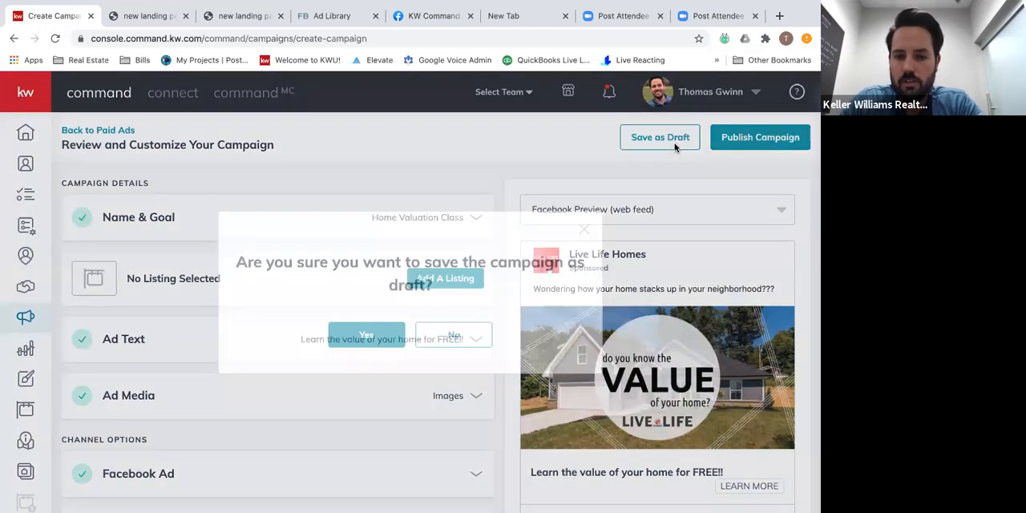
left_click(378, 345)
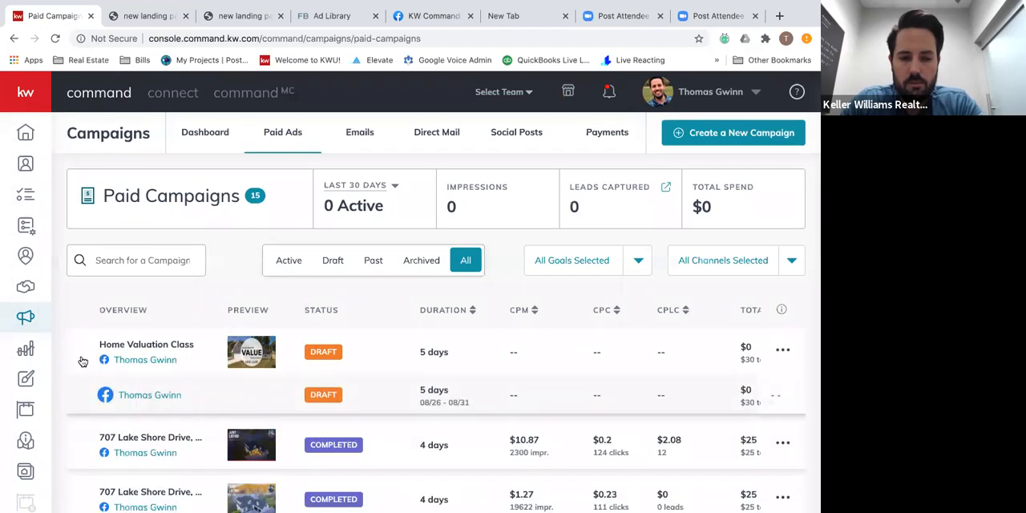
Expand the Home Valuation Class draft in Paid Campaigns, try to load its campaign preview, and close the preview.
left_click(83, 362)
left_click(95, 368)
left_click(143, 360)
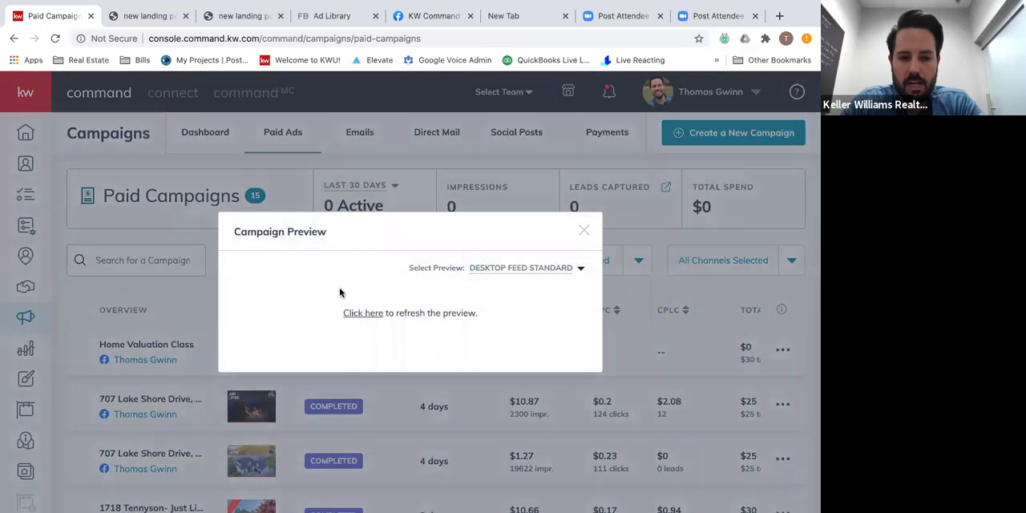
left_click(355, 317)
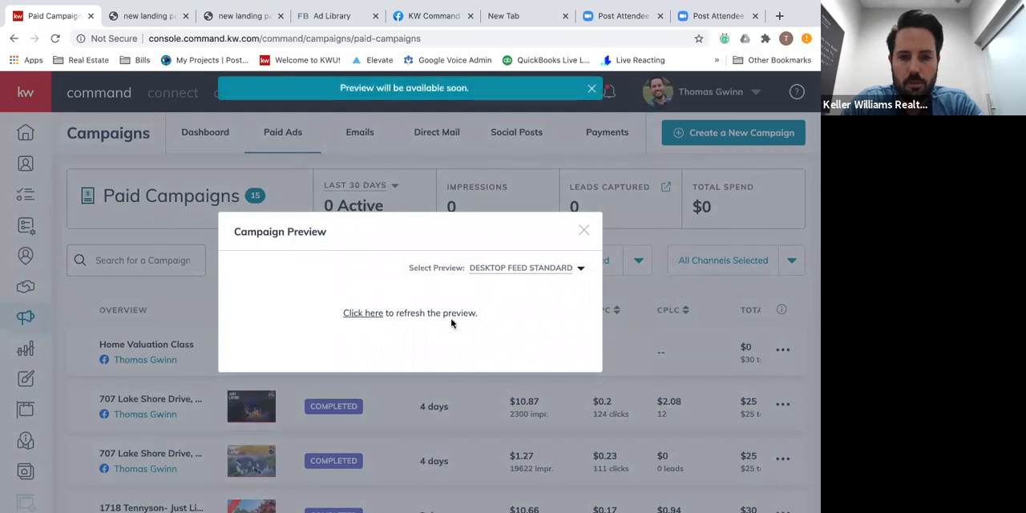
left_click(366, 316)
left_click(583, 230)
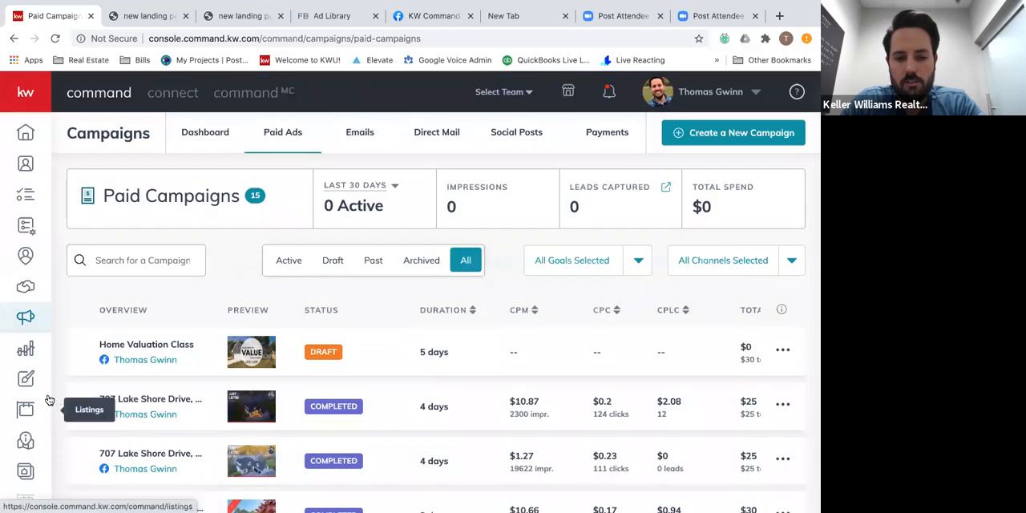
Expand the first completed Lake Shore Drive campaign, view its ad preview, and close it.
left_click(75, 400)
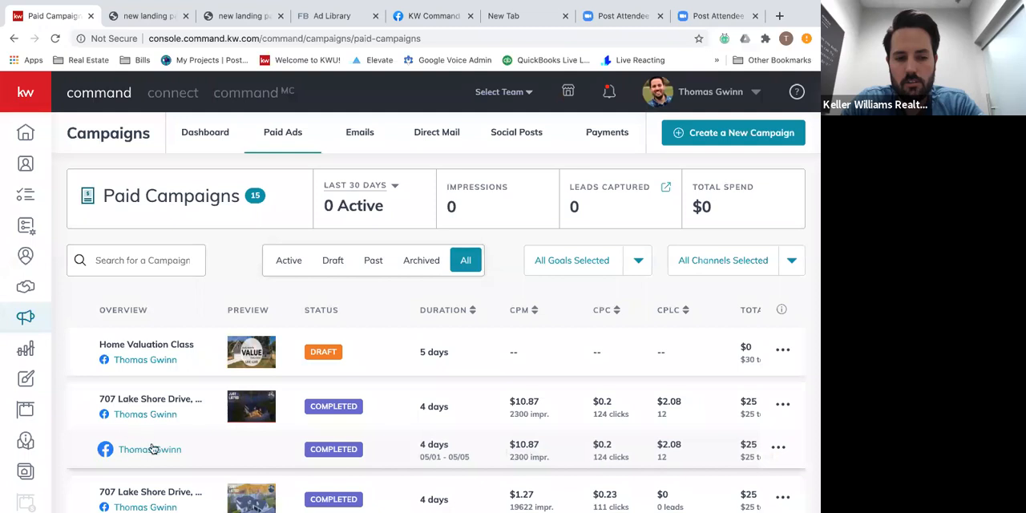
left_click(251, 407)
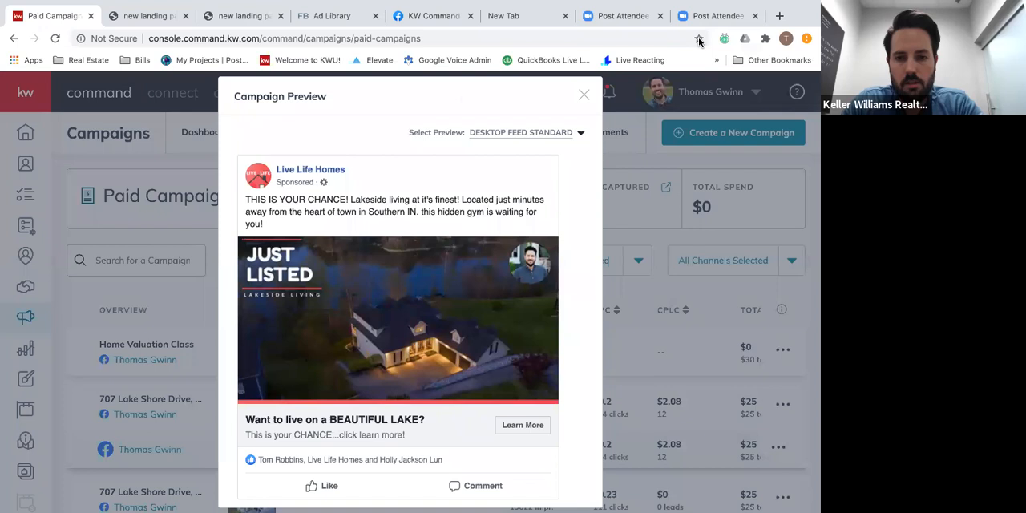
left_click(582, 94)
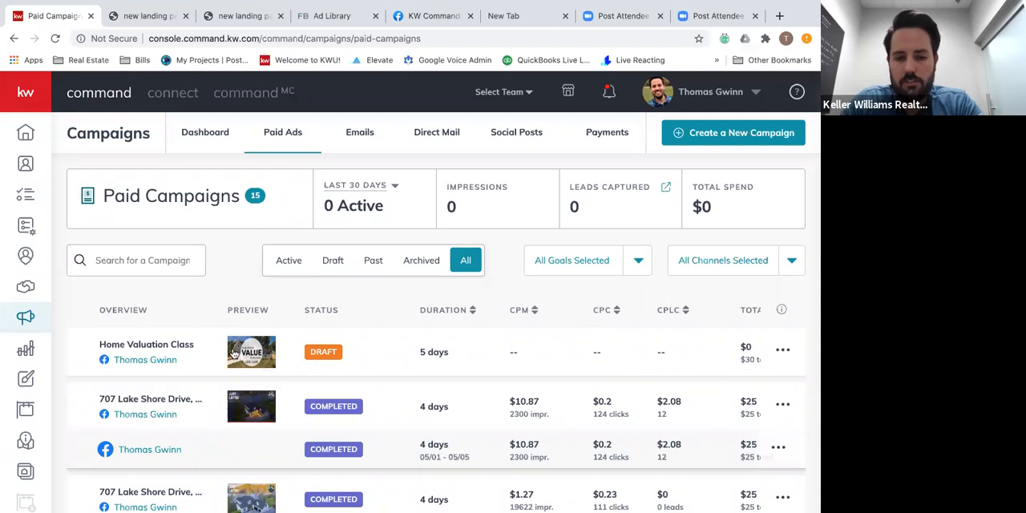
Go to Contacts and reload the page.
left_click(24, 163)
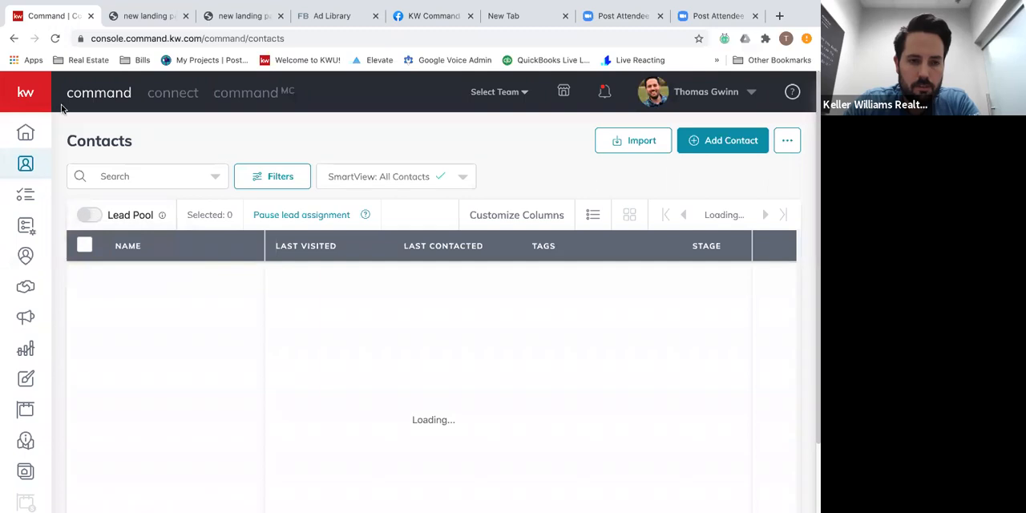
left_click(55, 39)
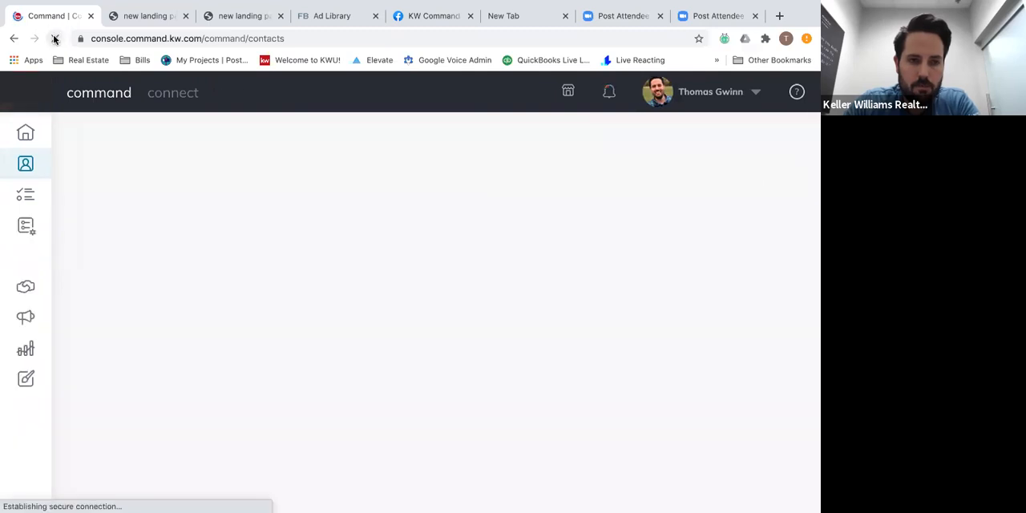
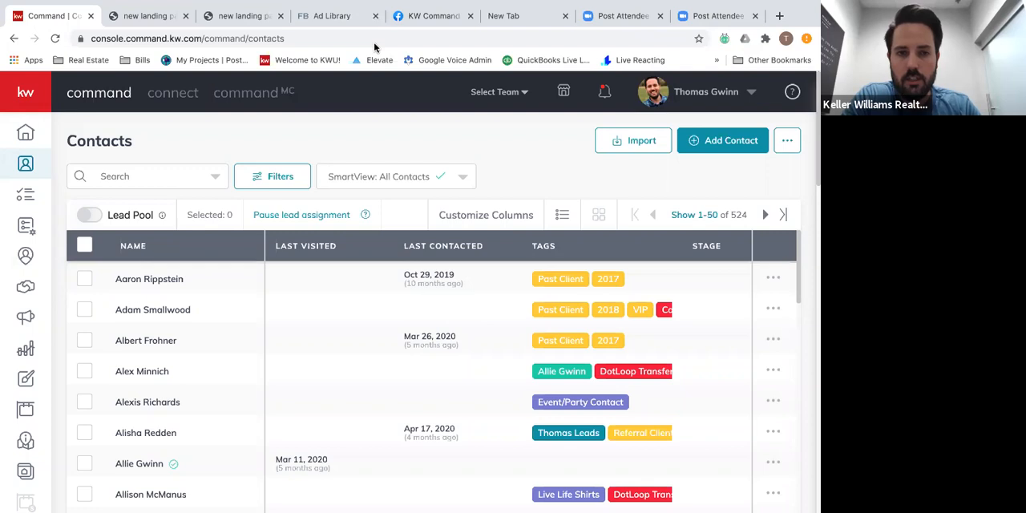
Switch from the browser through the open Pages and Messages desktop spaces to the desktop where Bear is active.
key("ctrl+Right")
key("ctrl+Right")
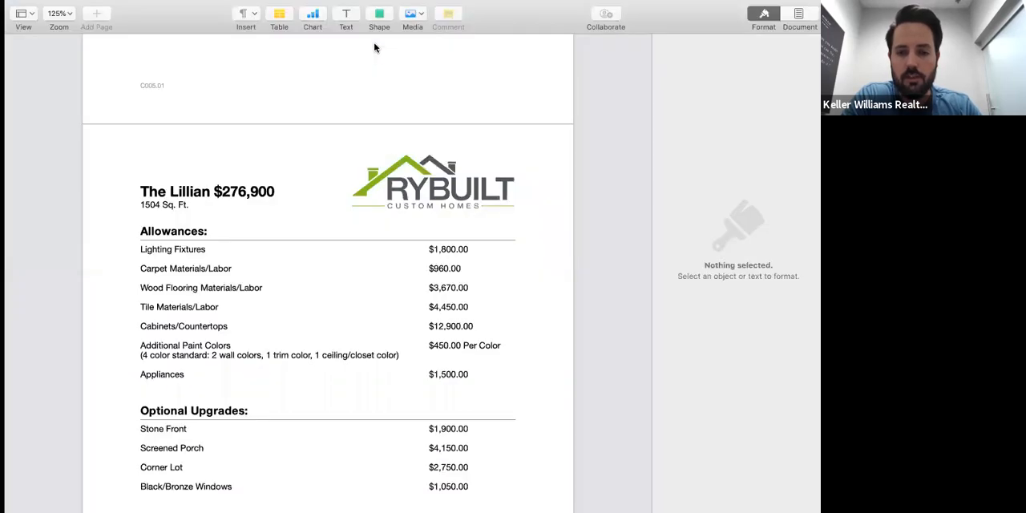
key("ctrl+Right")
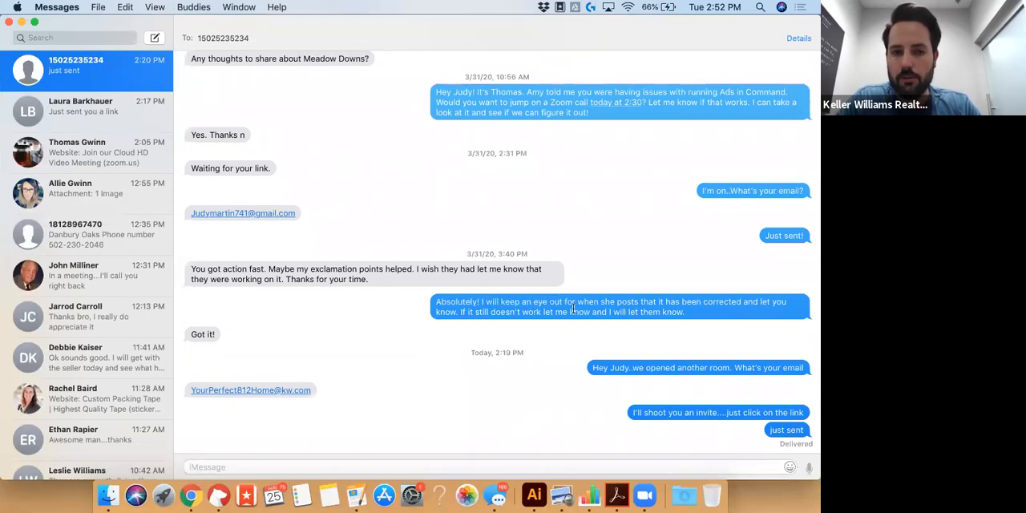
mouse_move(573, 309)
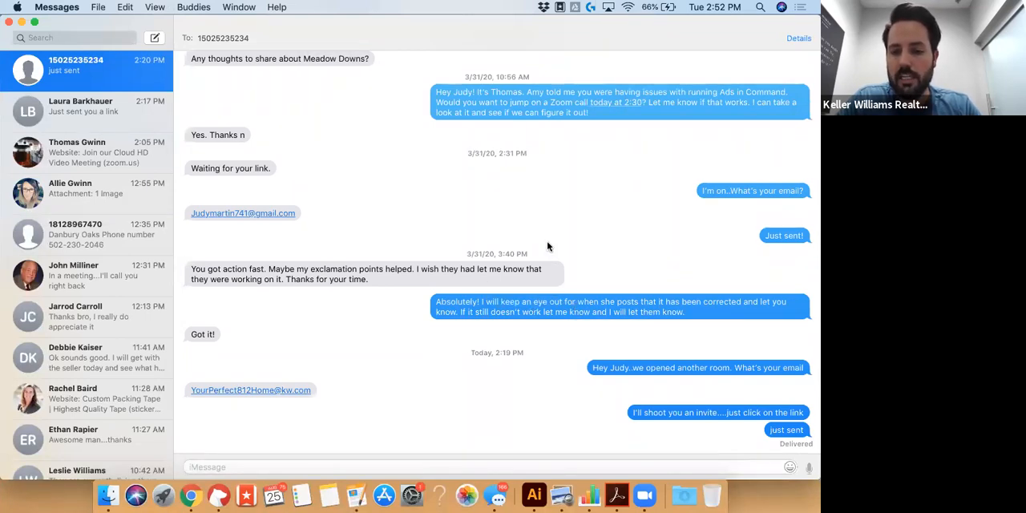
key("ctrl+Right")
key("ctrl+Right")
key("ctrl+Right")
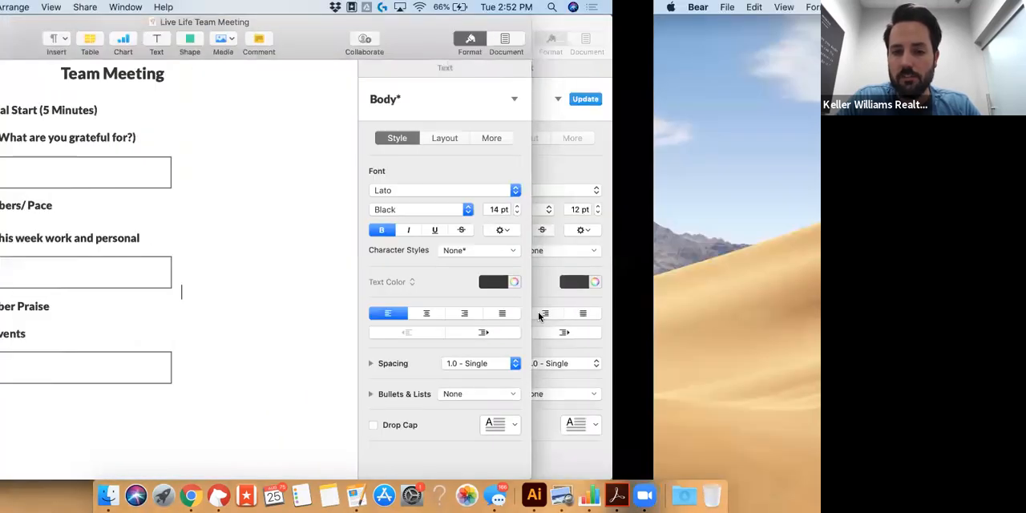